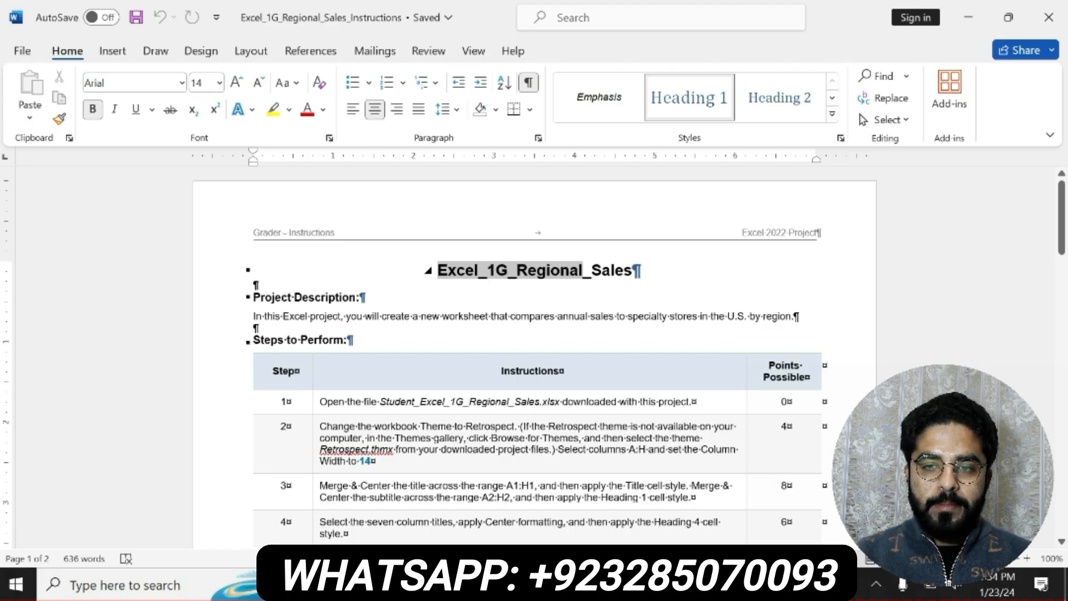
Highlight the document title and the Project Description heading with its paragraph in yellow
drag(582, 270, 640, 270)
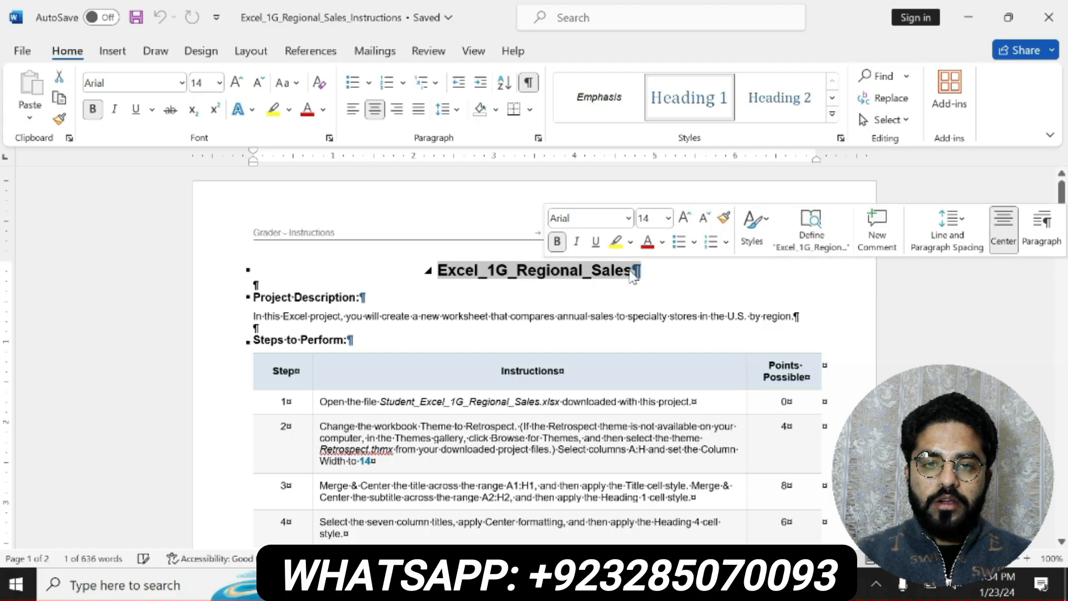
click(611, 245)
drag(440, 269, 640, 270)
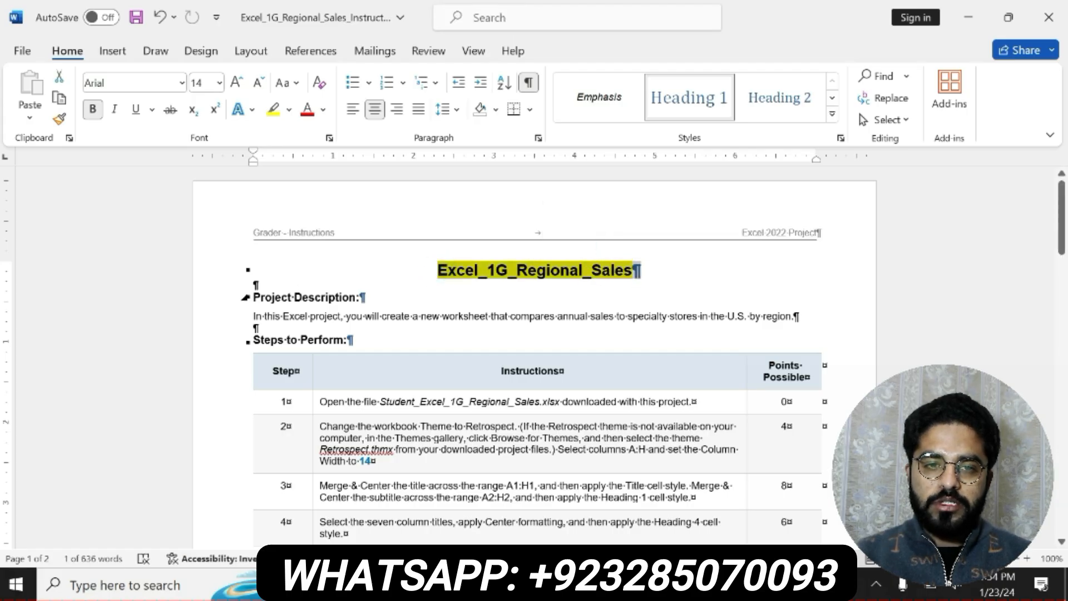
drag(253, 297, 799, 316)
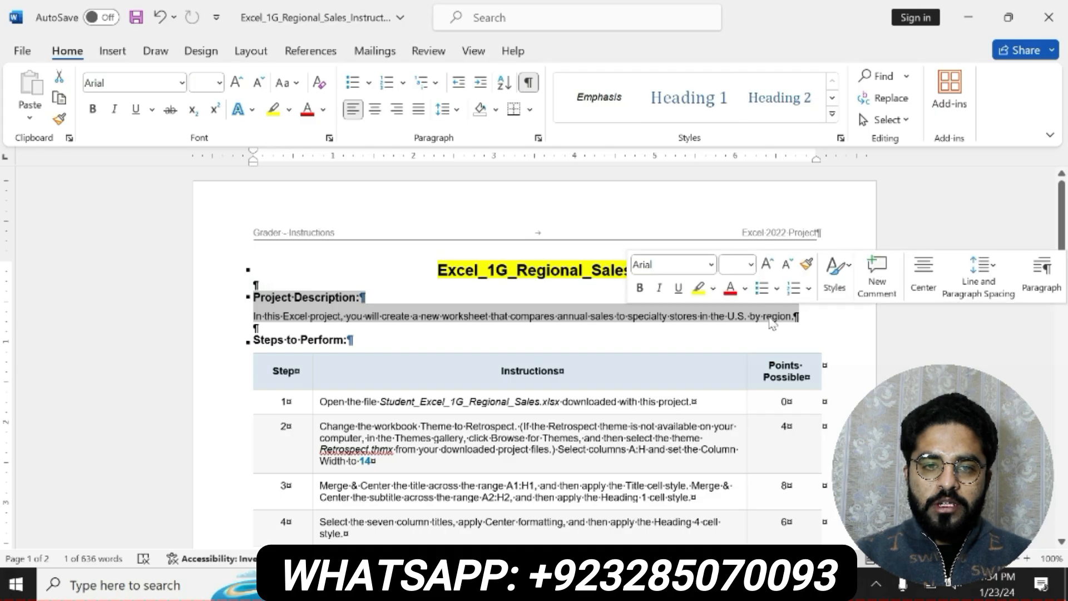
click(700, 289)
drag(254, 297, 799, 315)
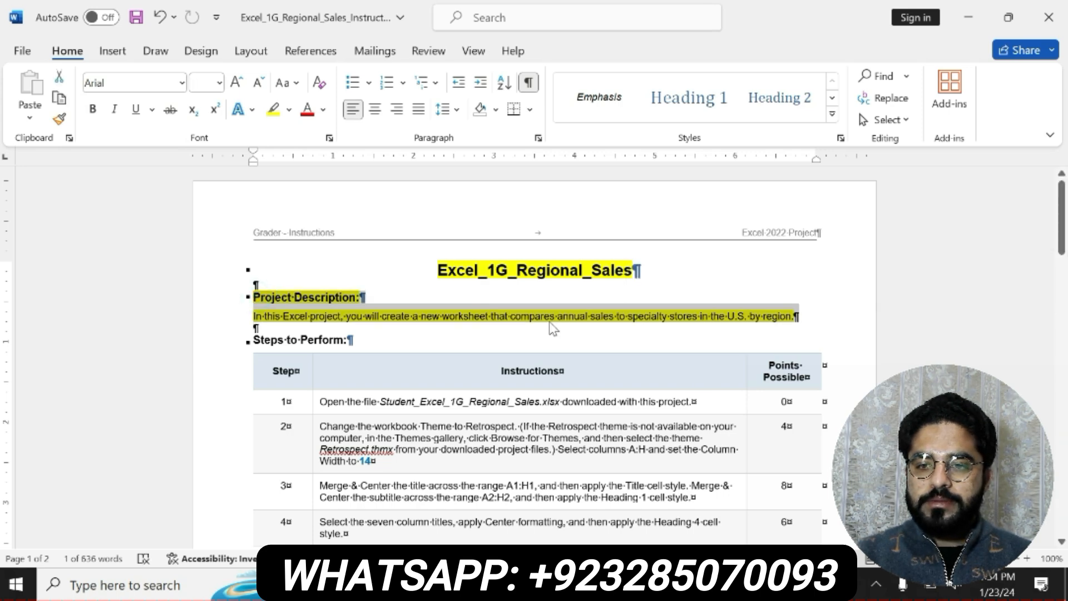
View the Excel workbook, return to the Word instructions, and undo the highlights on the title and project description
click(606, 585)
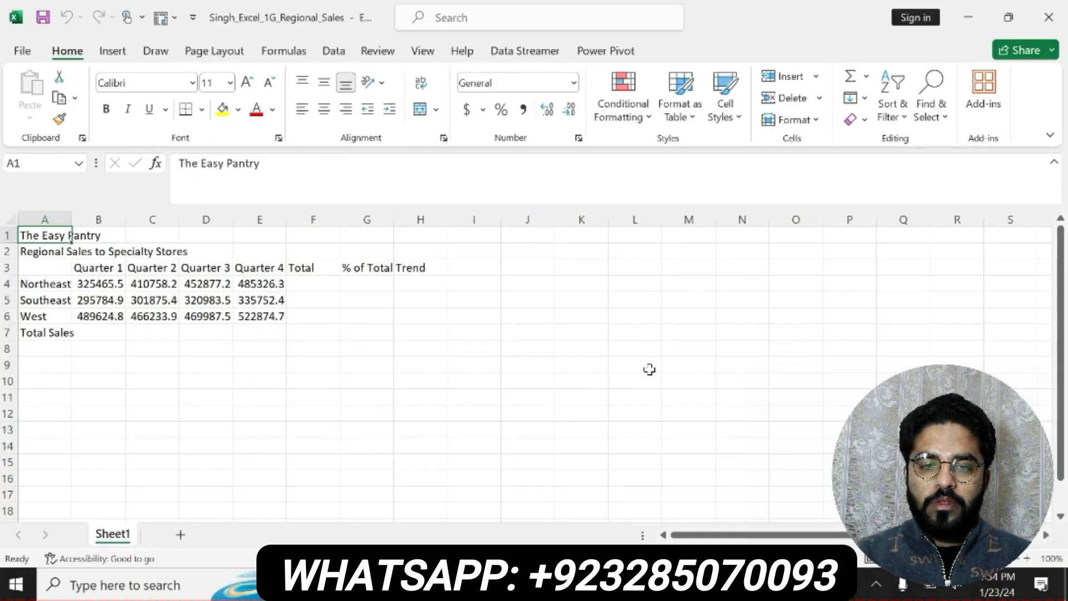
key(alt+Tab)
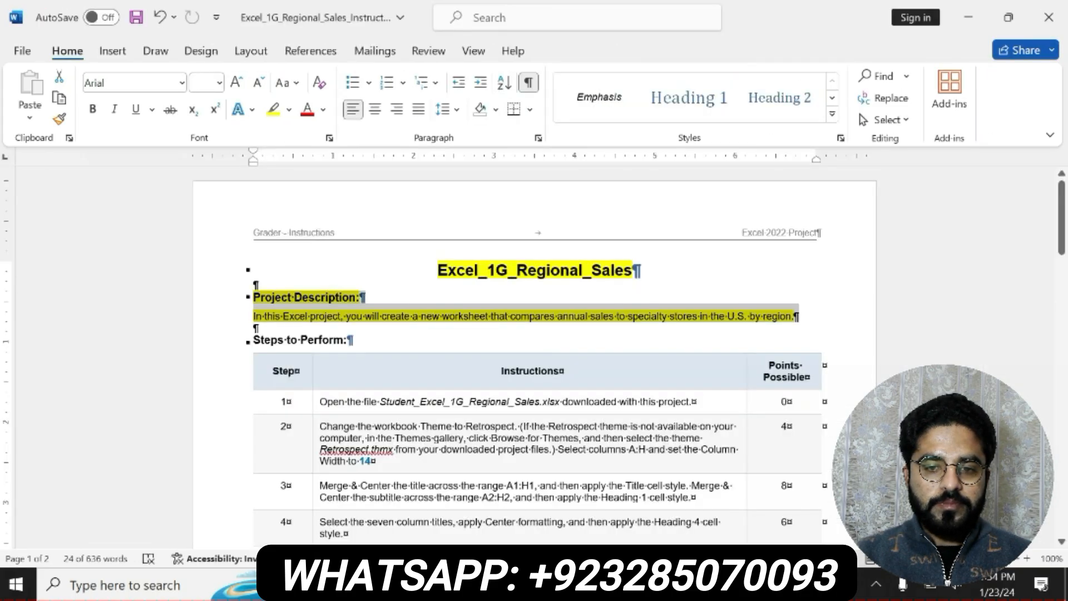
key(ctrl+z)
key(ctrl+z)
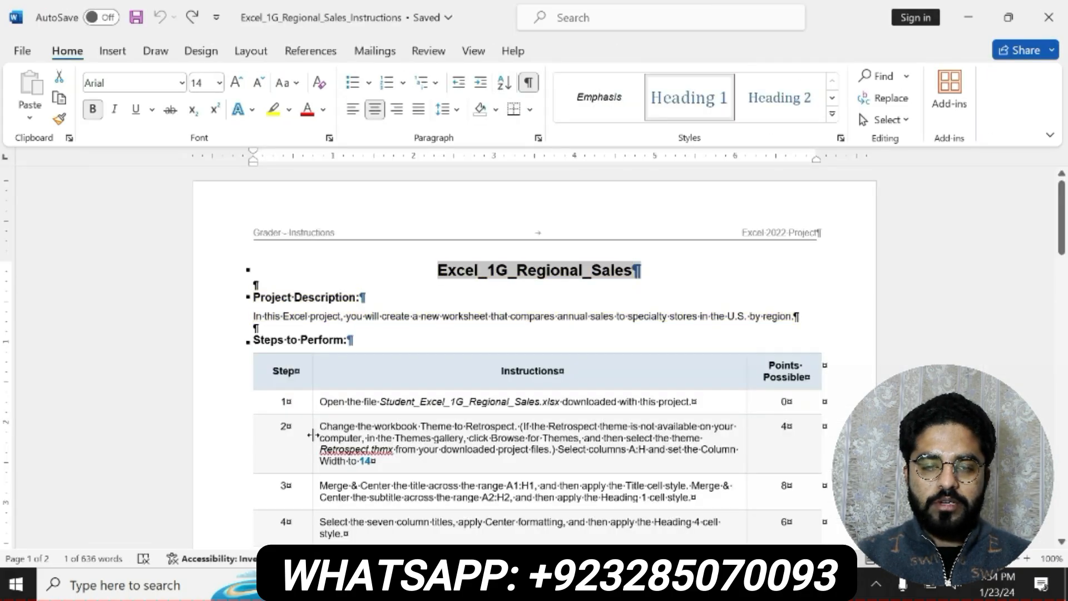
Bold the step 1 instruction in the table and highlight it in yellow
drag(321, 401, 689, 401)
click(605, 370)
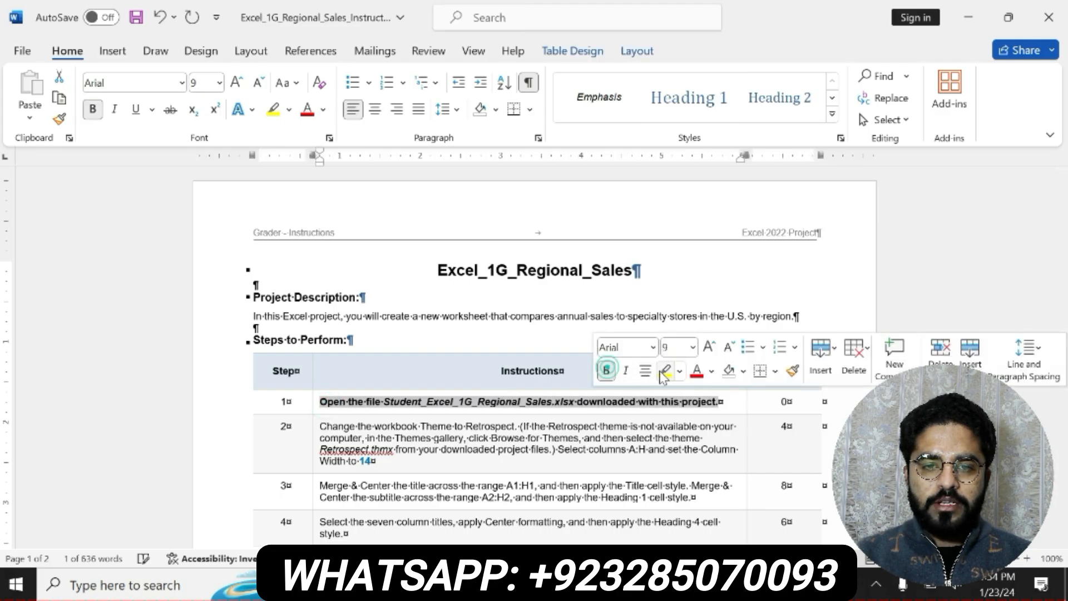
click(665, 371)
drag(322, 400, 719, 401)
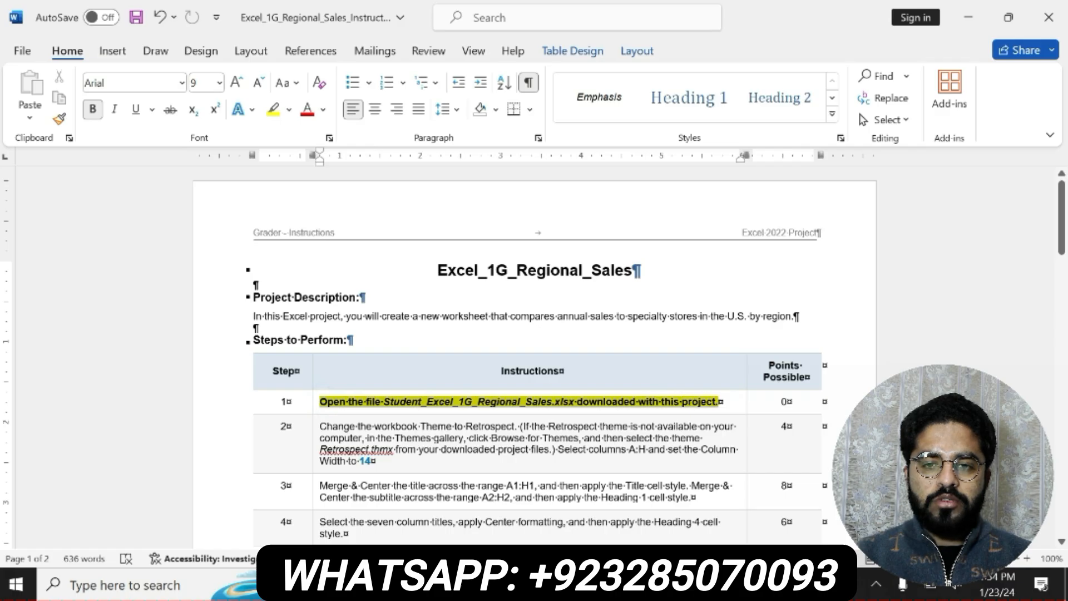
Bold the step 2 instruction about the theme and column width and highlight it in yellow
drag(321, 426, 453, 460)
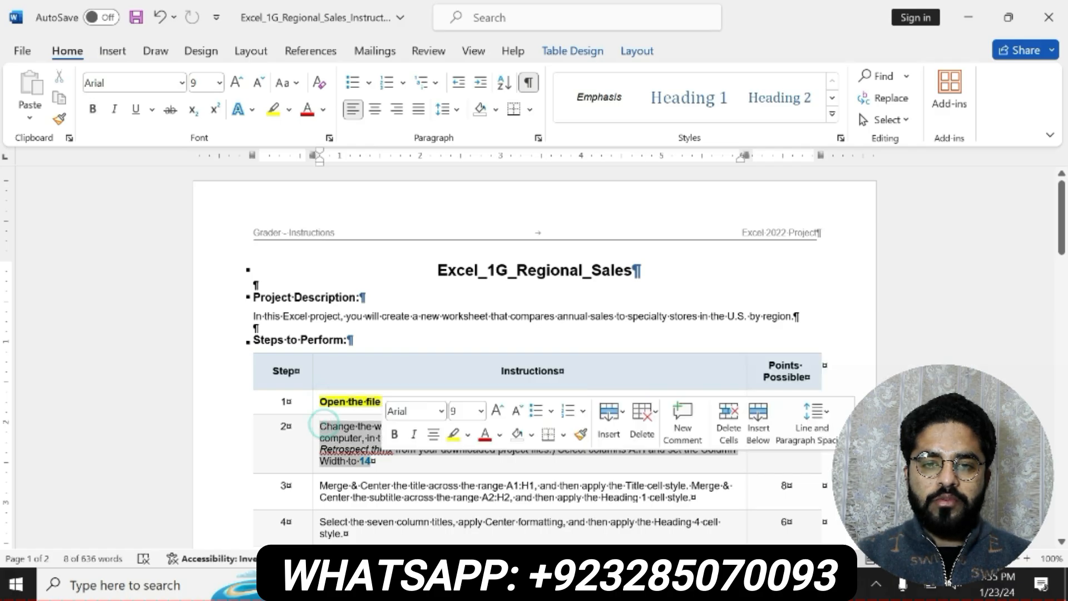
click(394, 432)
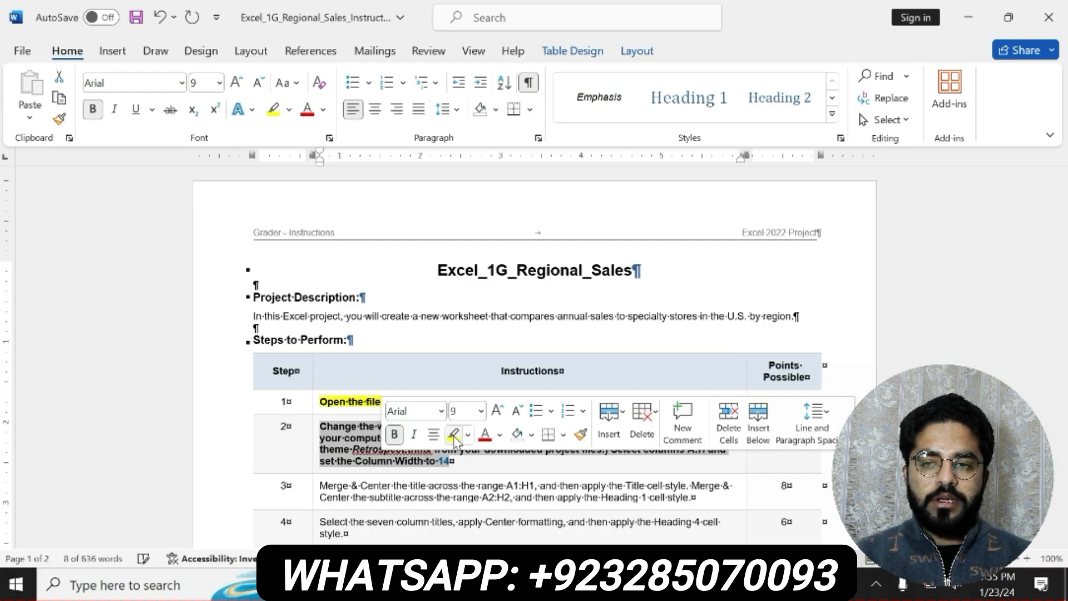
click(454, 435)
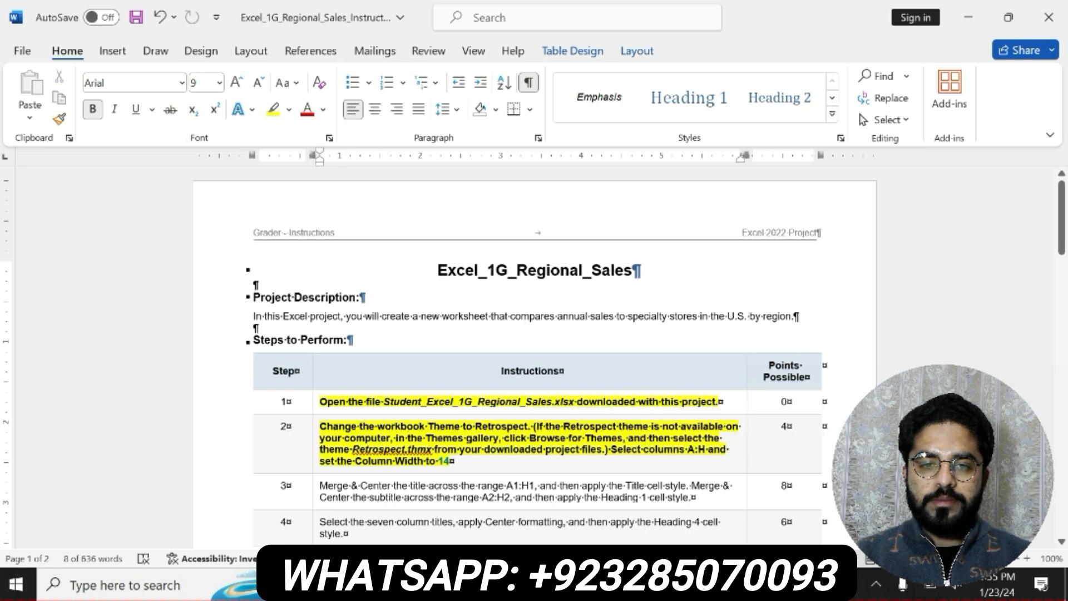
mouse_move(319, 426)
mouse_down()
mouse_move(533, 427)
mouse_move(723, 438)
mouse_move(726, 450)
mouse_move(451, 462)
mouse_up()
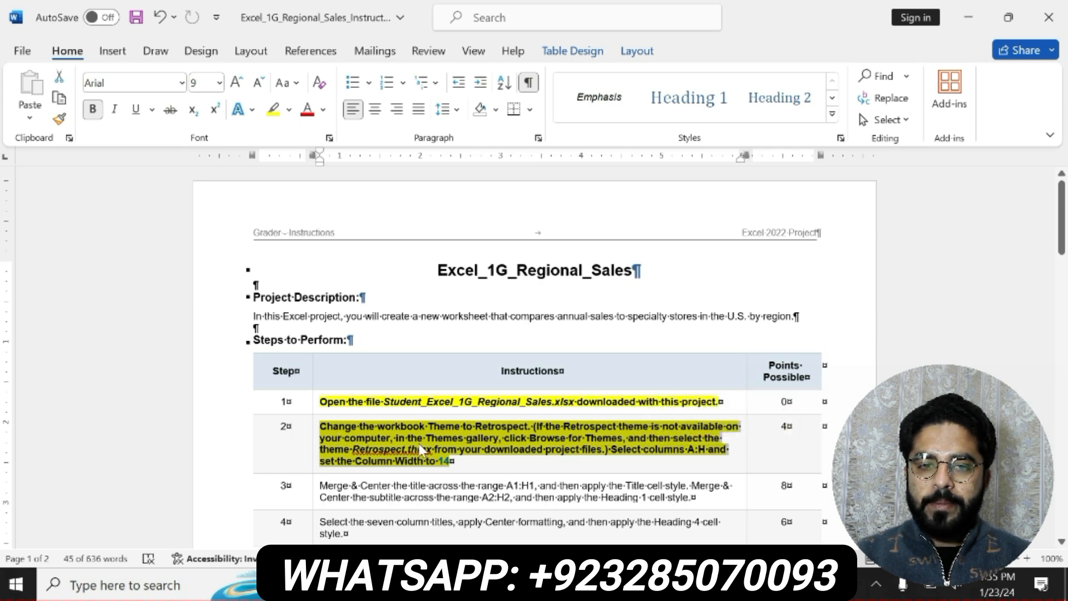
Switch to the Excel workbook and change its theme to Retrospect
key(alt+Tab)
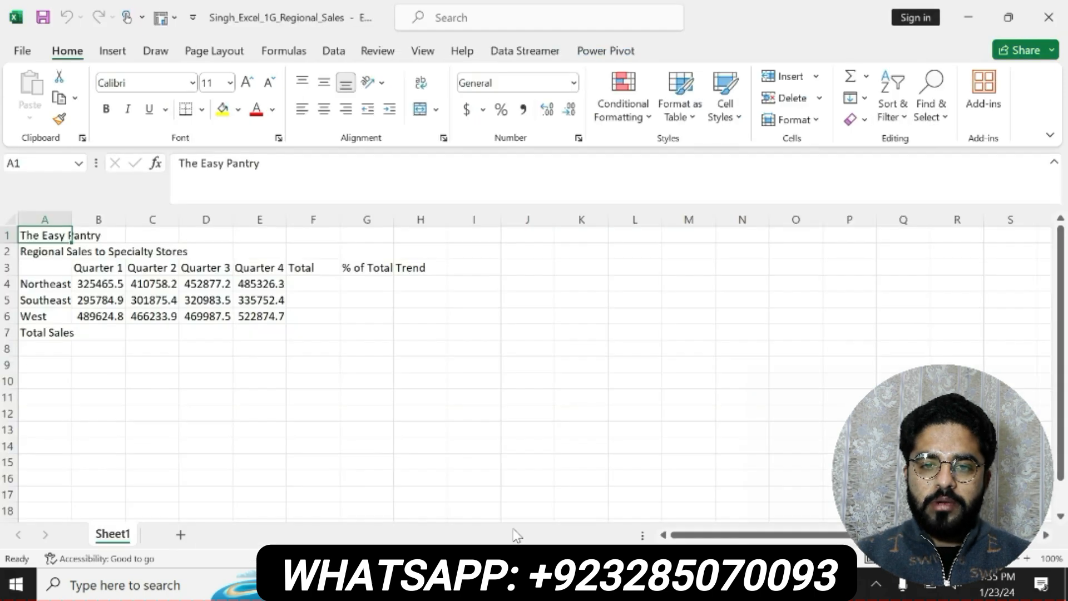
click(214, 51)
click(31, 89)
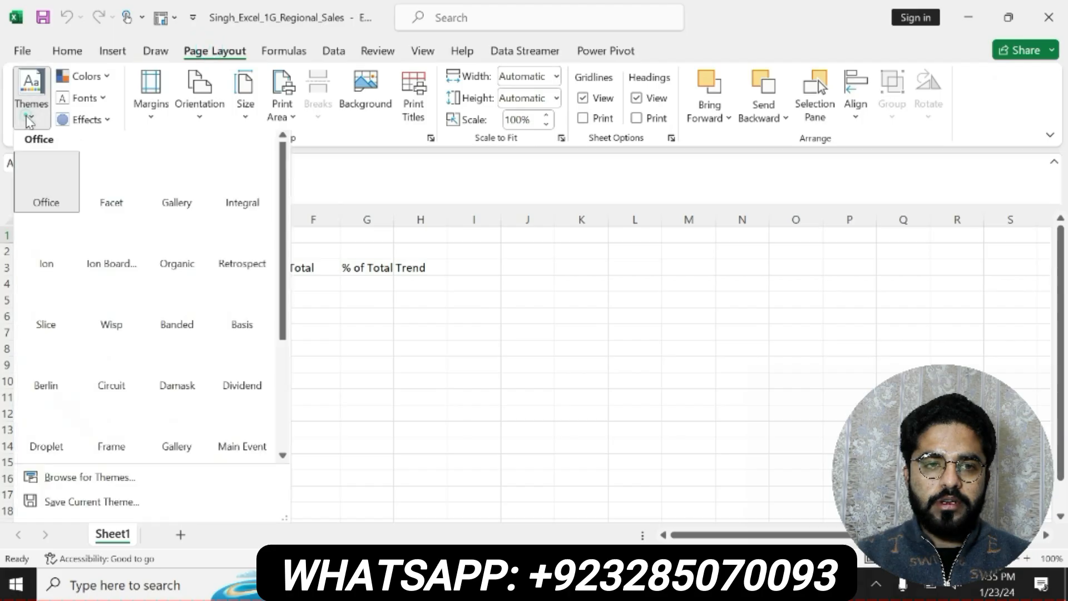
click(246, 255)
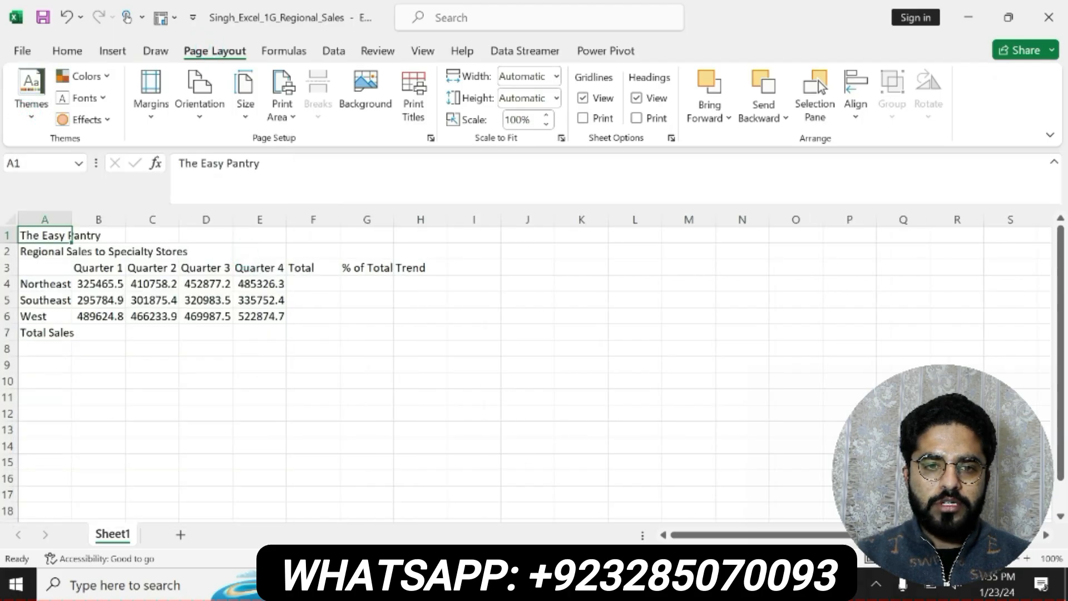
Check the column width instruction in Word, then set columns A:H in the Excel worksheet to a width of 14
key(alt+Tab)
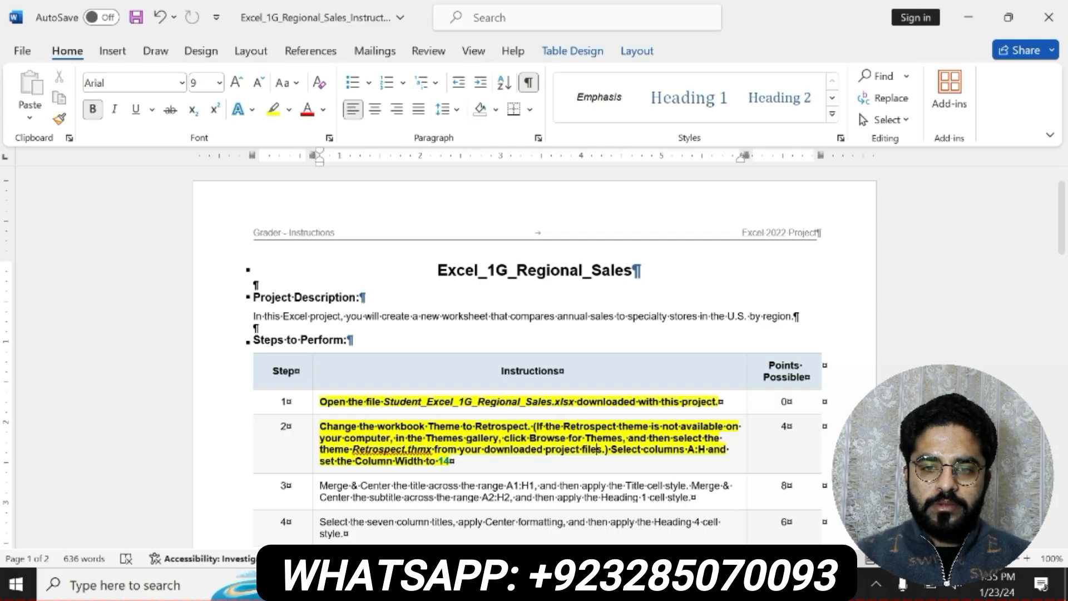
key(alt+Tab)
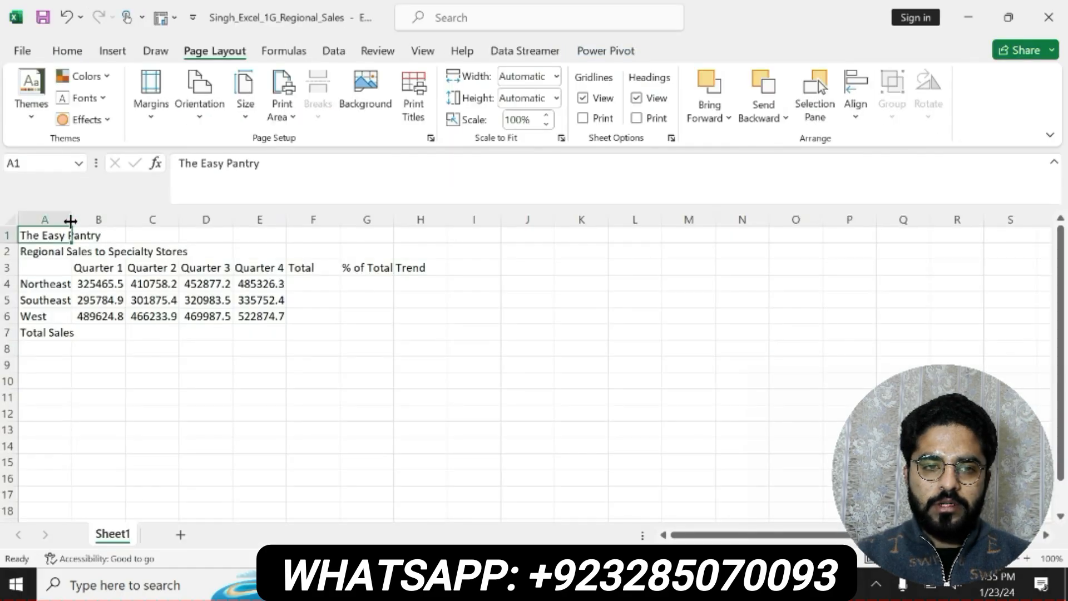
drag(66, 219, 421, 238)
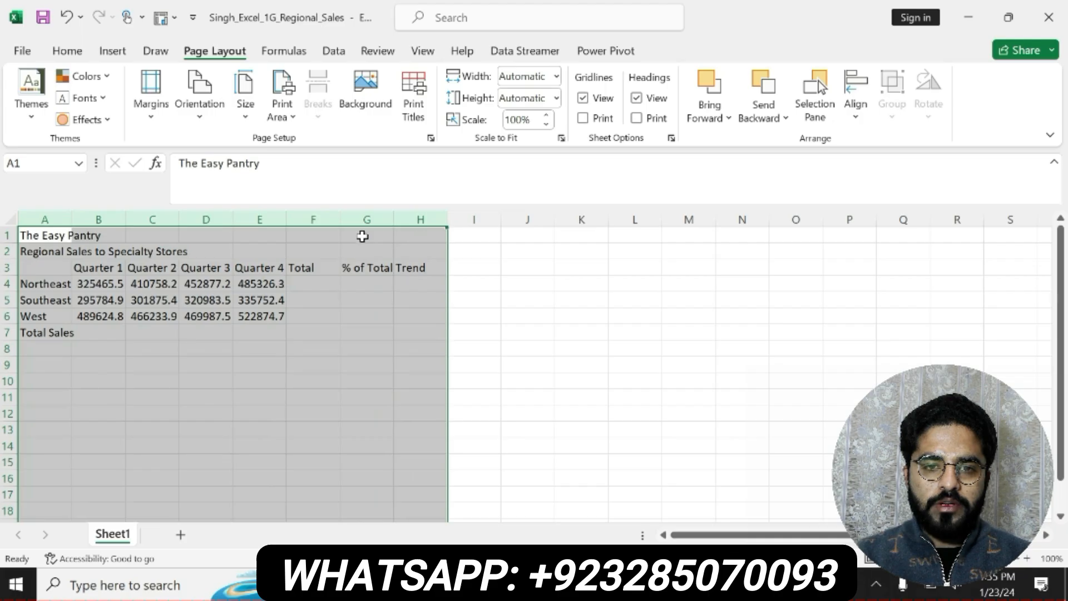
right_click(362, 235)
click(410, 497)
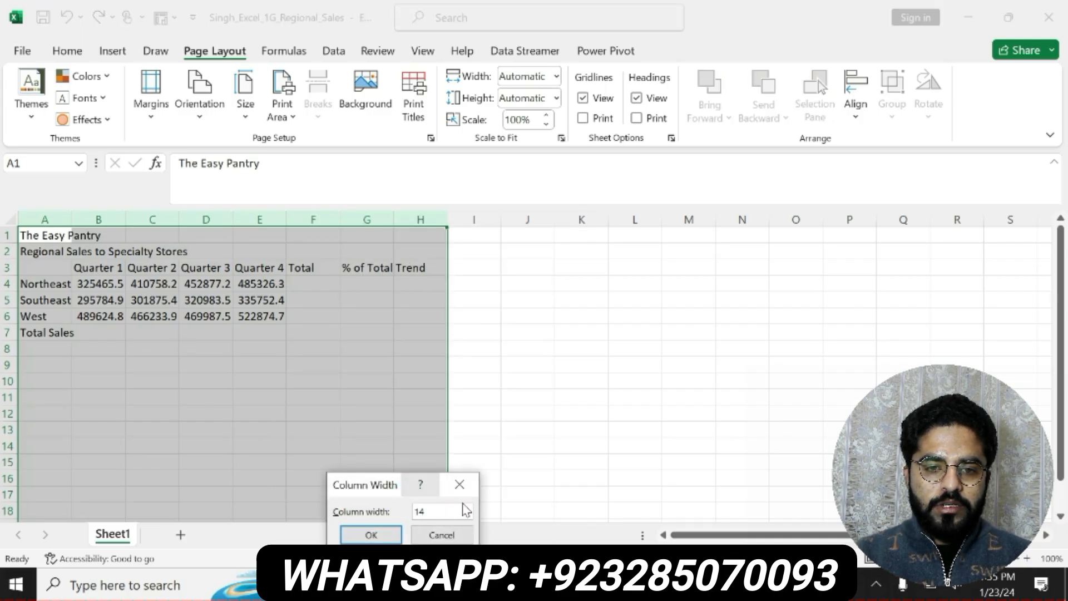
click(381, 535)
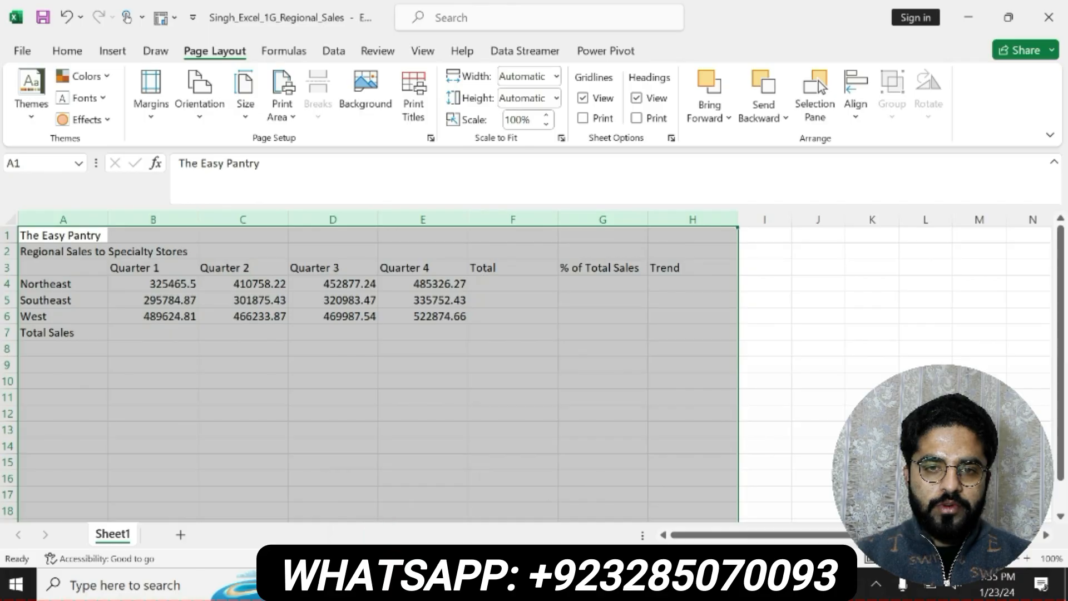
Switch to the Word instructions and undo the bold and highlight on step 2 and the highlight on step 1
click(645, 584)
key(ctrl+z)
key(ctrl+z)
key(ctrl+z)
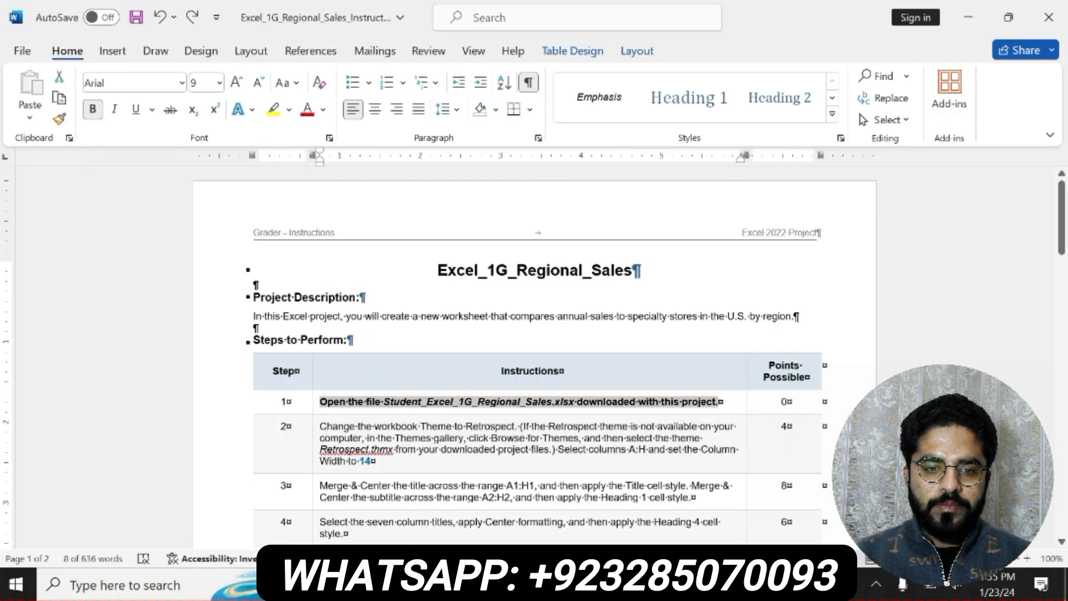
Bold the step 3 instruction about merging the title and subtitle and highlight it in yellow
drag(320, 485, 694, 497)
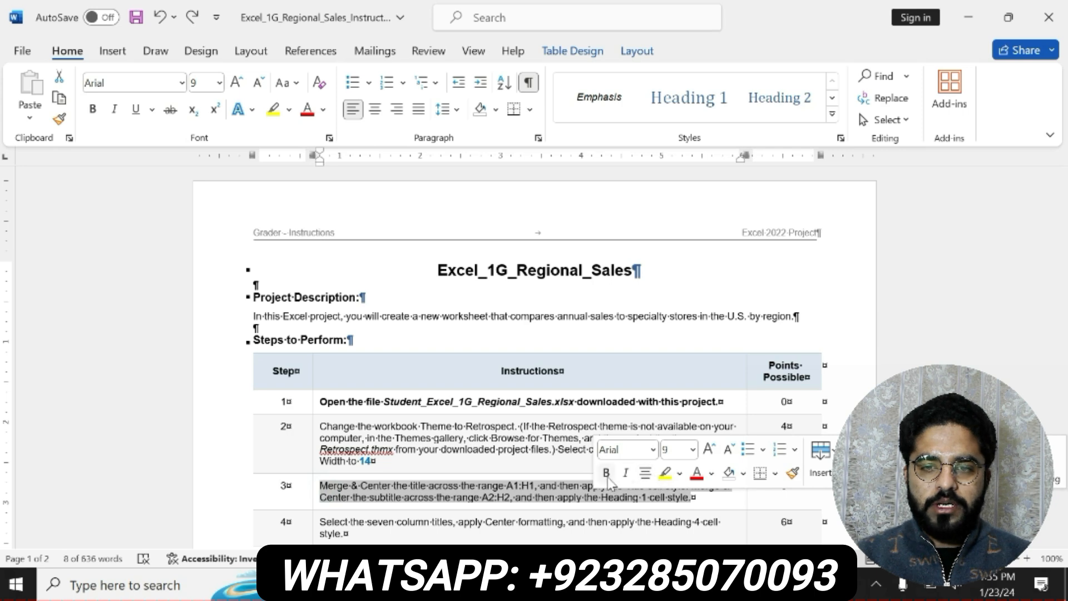
click(606, 474)
click(664, 473)
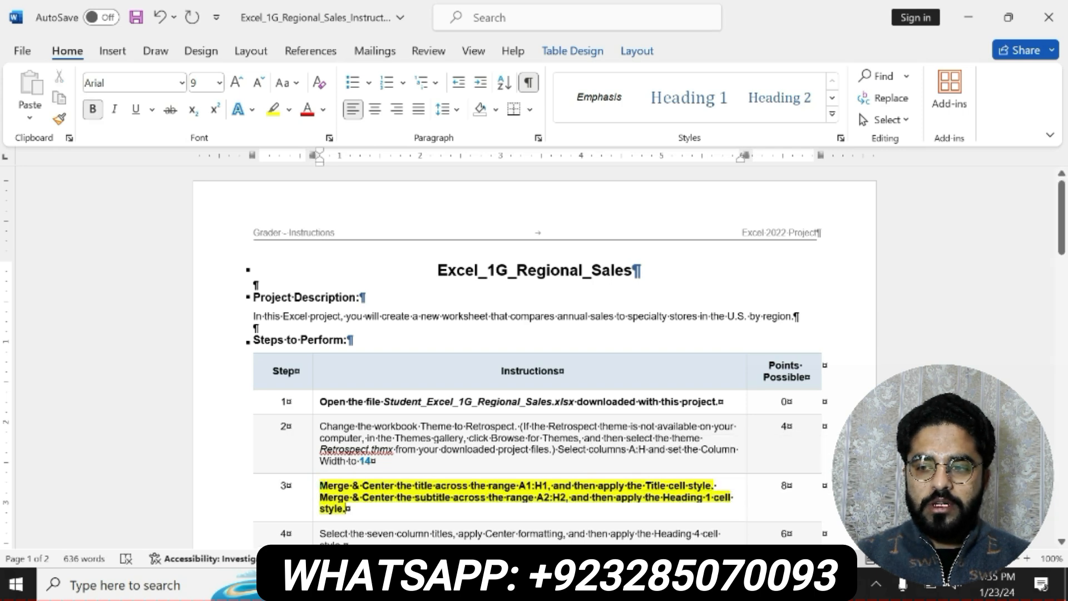
mouse_move(320, 485)
mouse_down()
mouse_move(572, 485)
mouse_move(350, 509)
mouse_up()
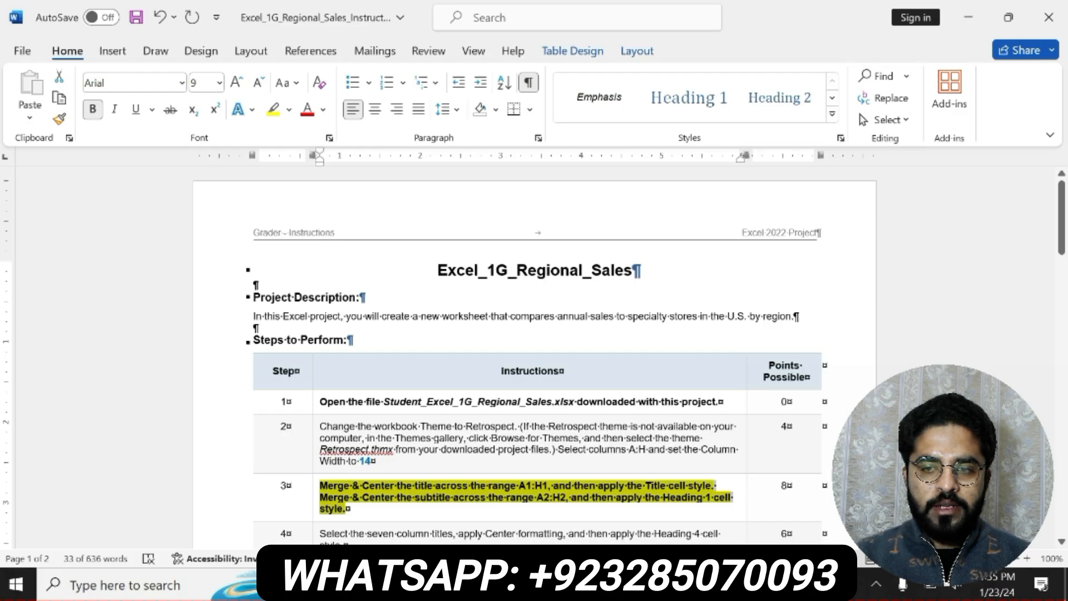
click(531, 492)
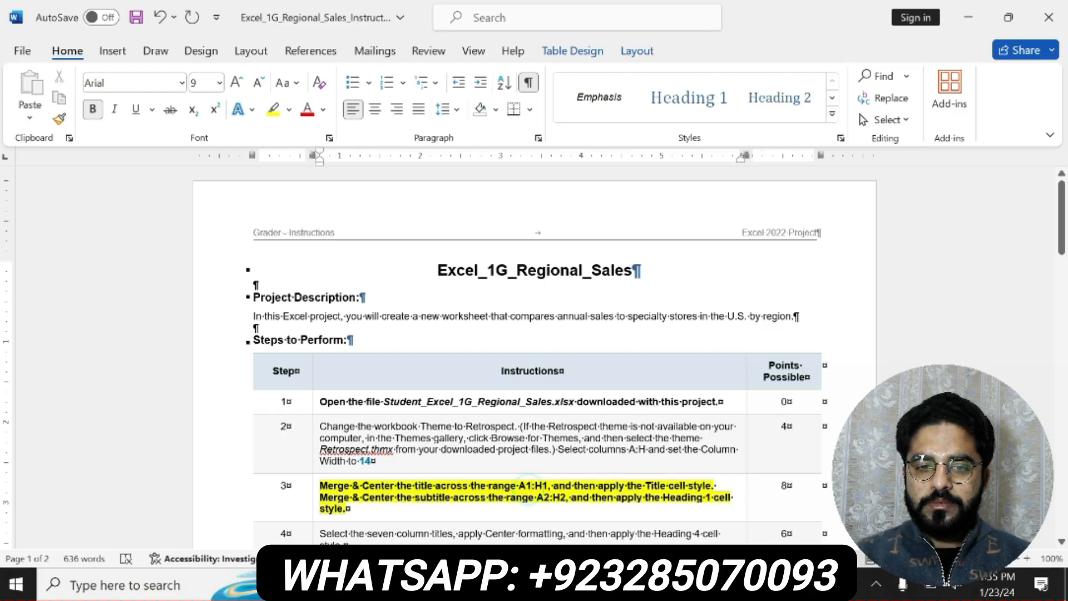
Switch to the Excel workbook and merge and center the title The Easy Pantry across A1:H1
key(alt+Tab)
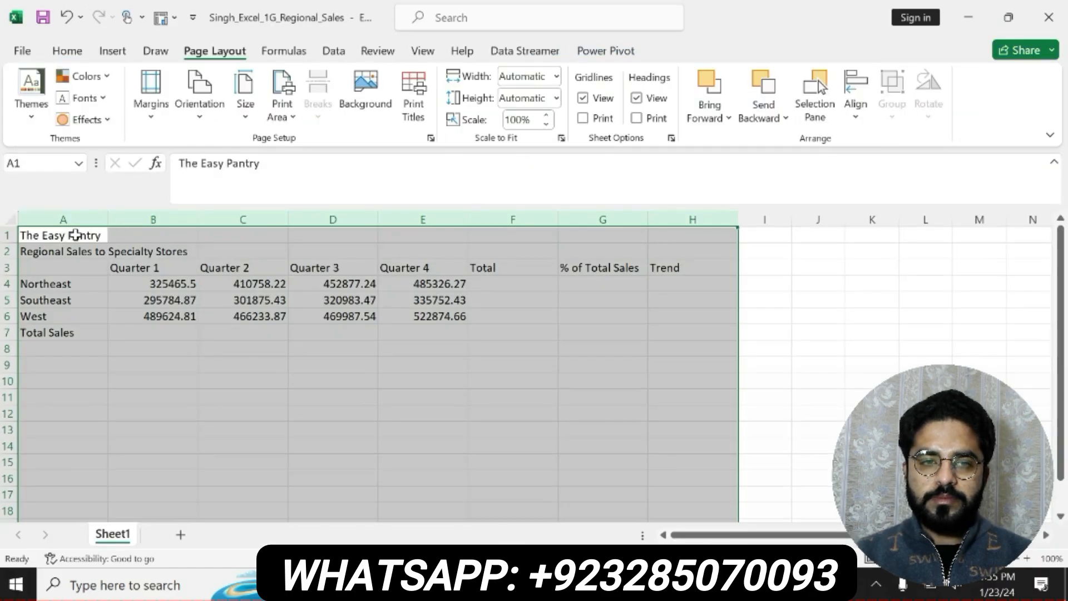
drag(76, 235, 683, 243)
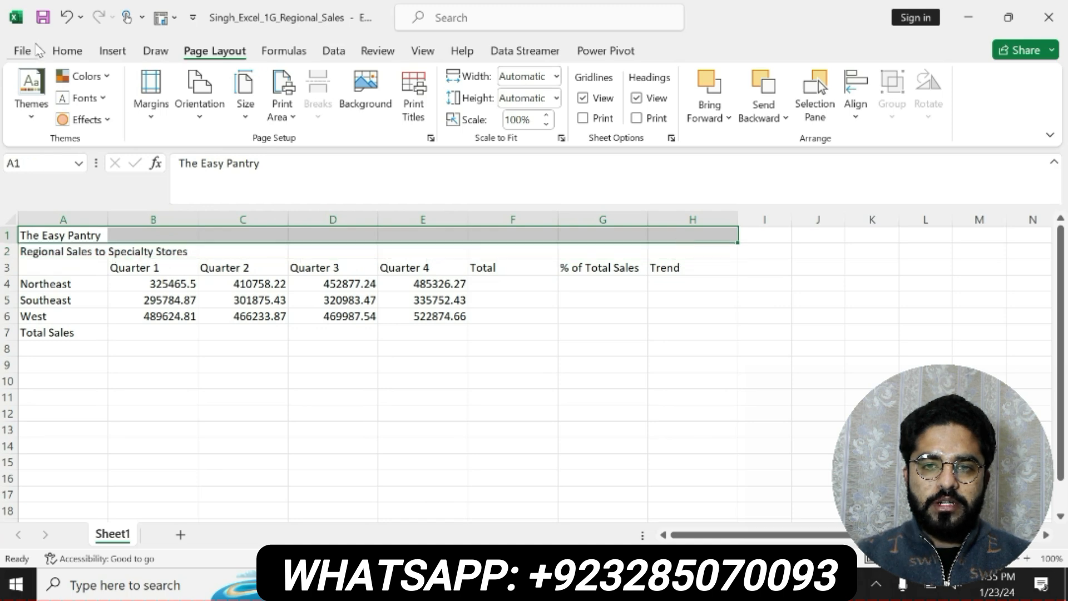
click(67, 51)
click(420, 111)
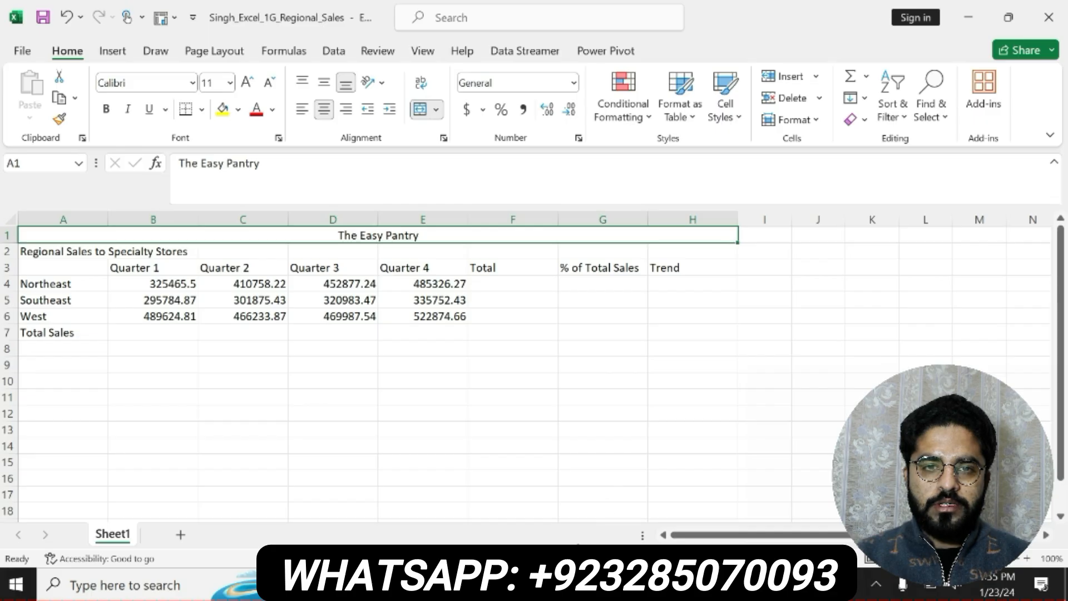
Check the step 3 instruction in Word, then apply the Title cell style to the merged title in Excel
key(alt+Tab)
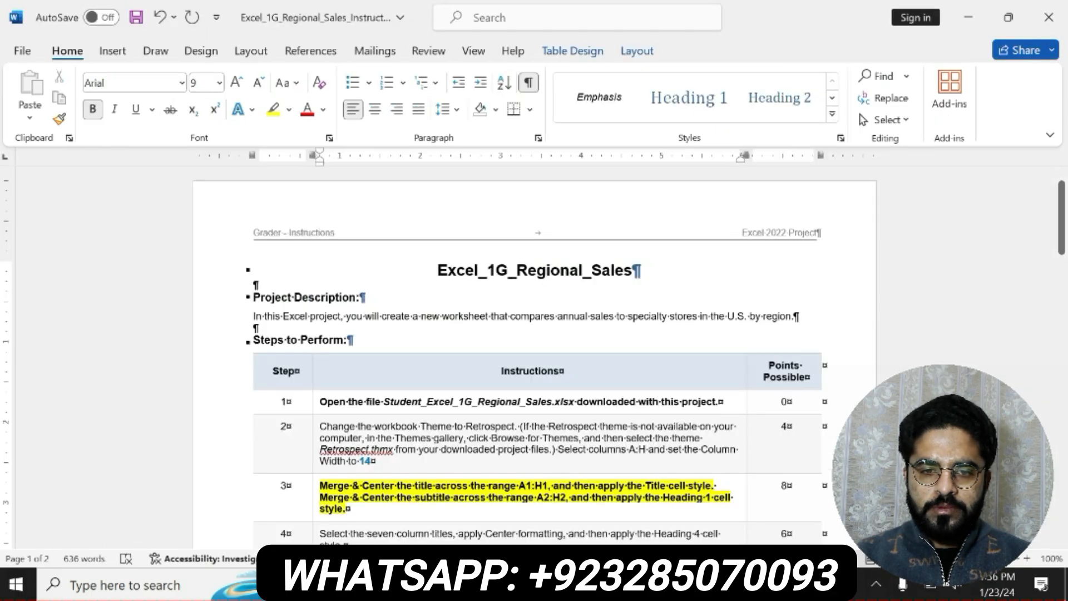
key(alt+Tab)
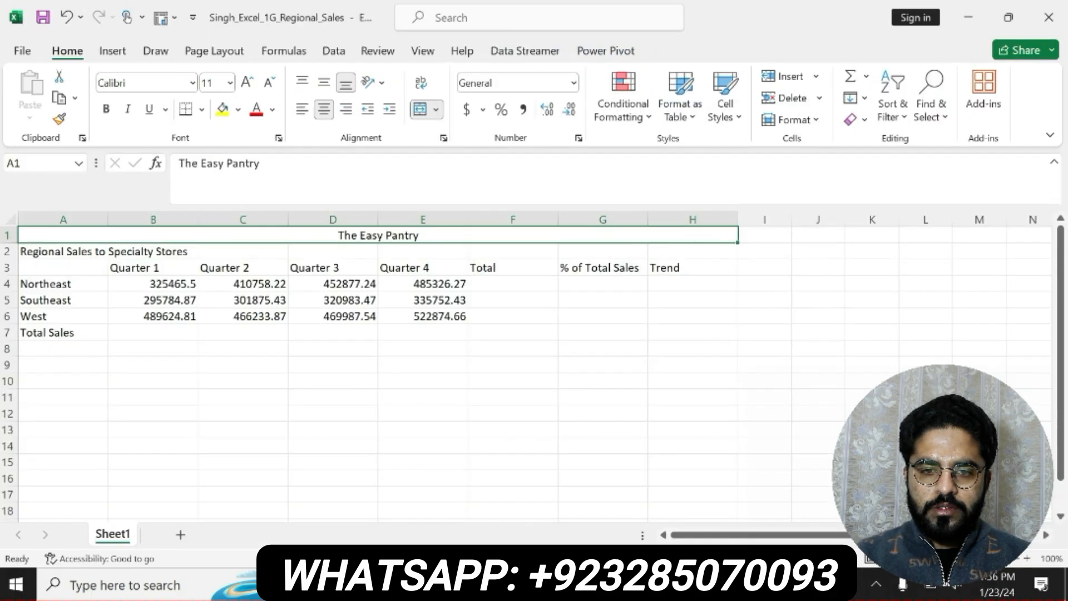
click(728, 118)
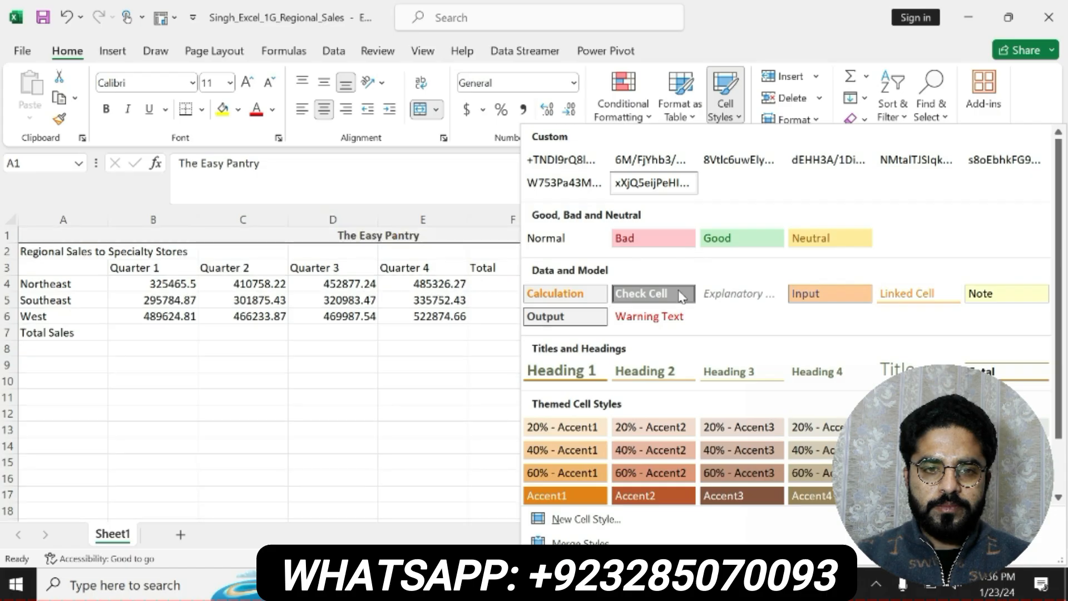
click(895, 370)
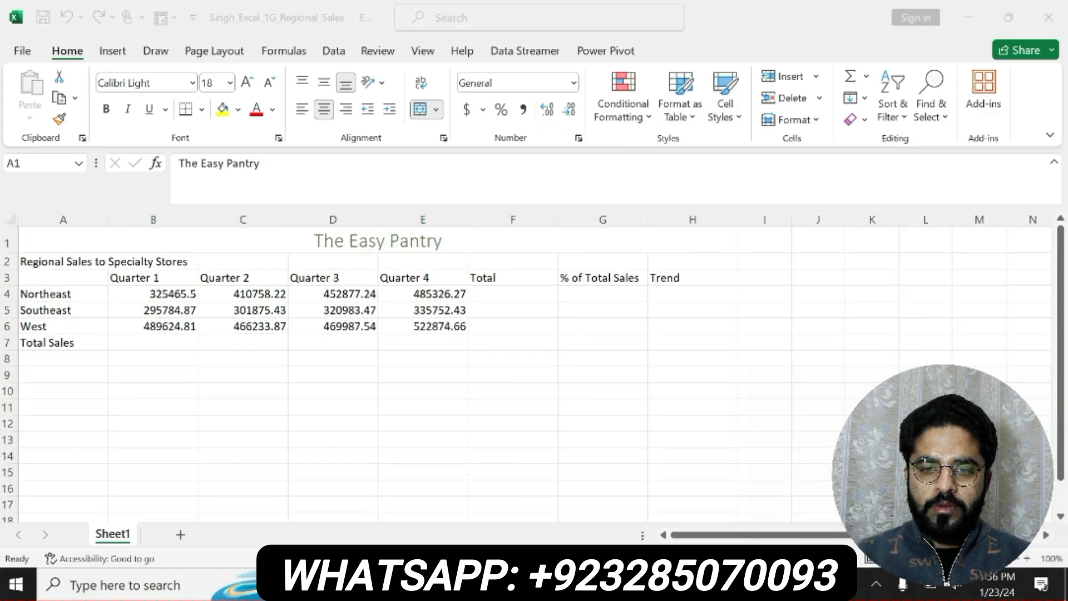
Check step 3 in the Word instructions, then in Excel try to merge and center B2:H2 and apply the Heading 2 cell style
key(alt+Tab)
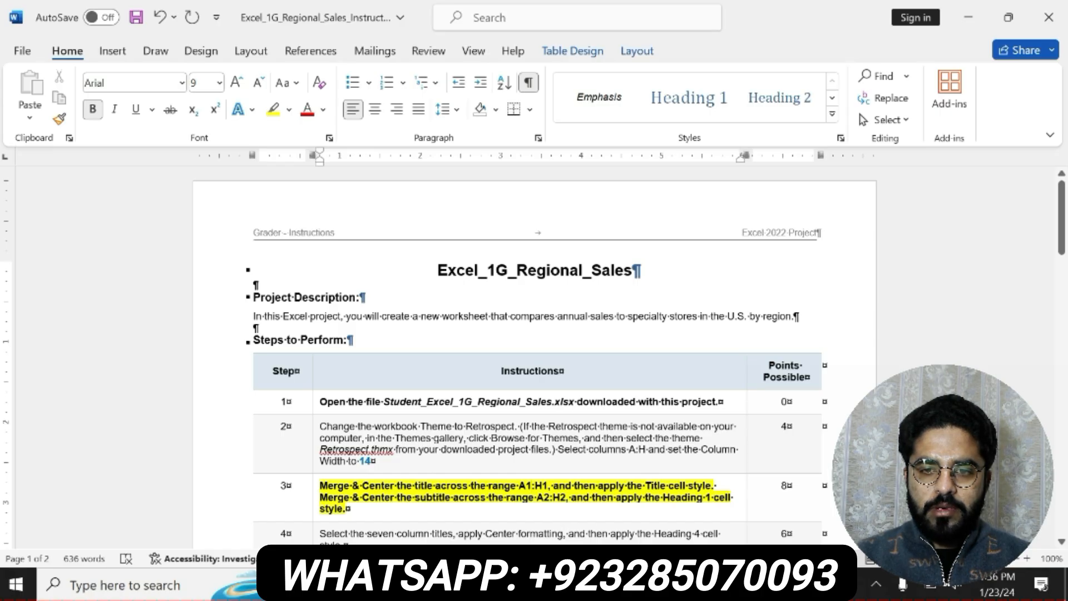
key(alt+Tab)
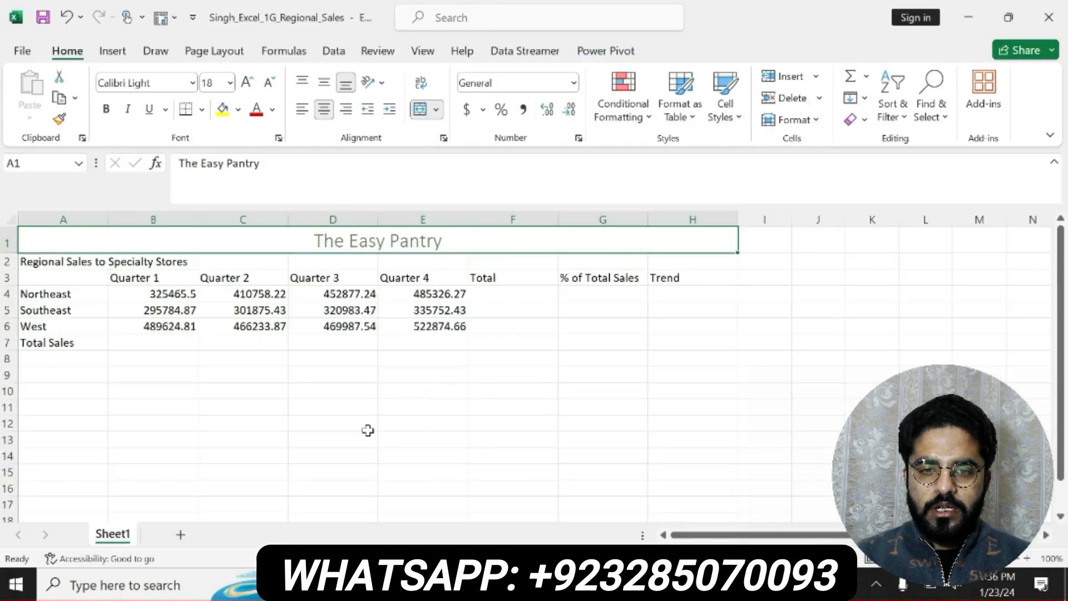
click(134, 261)
drag(220, 274, 661, 264)
click(434, 107)
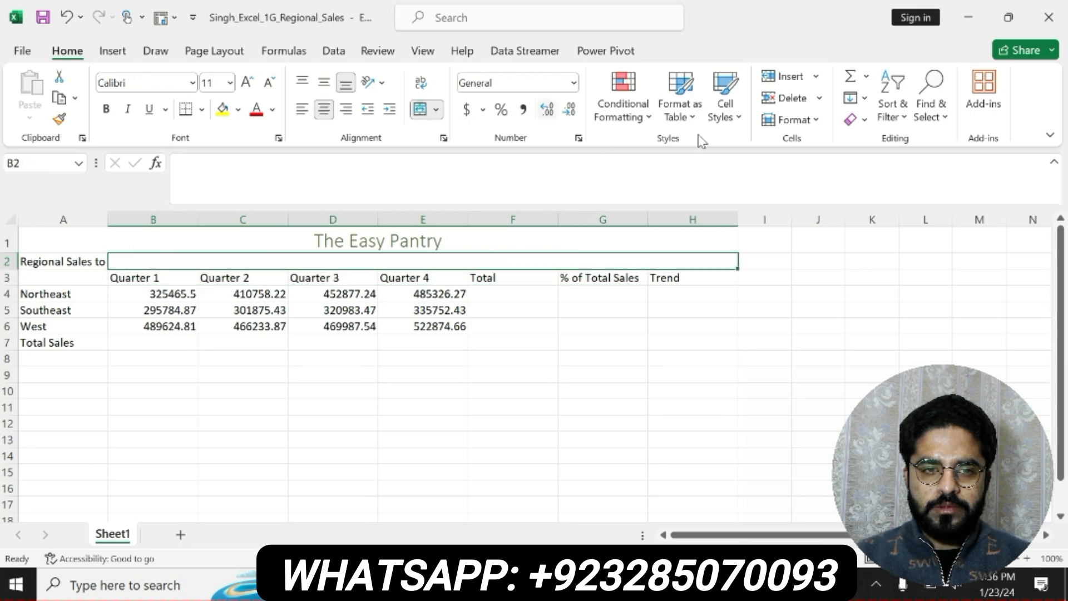
click(726, 109)
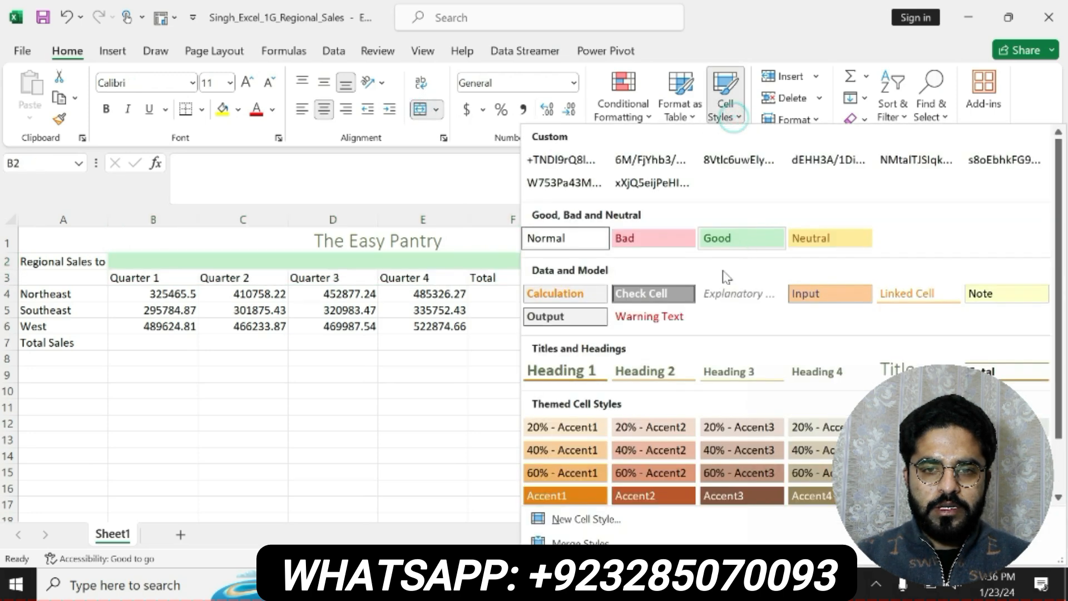
click(645, 371)
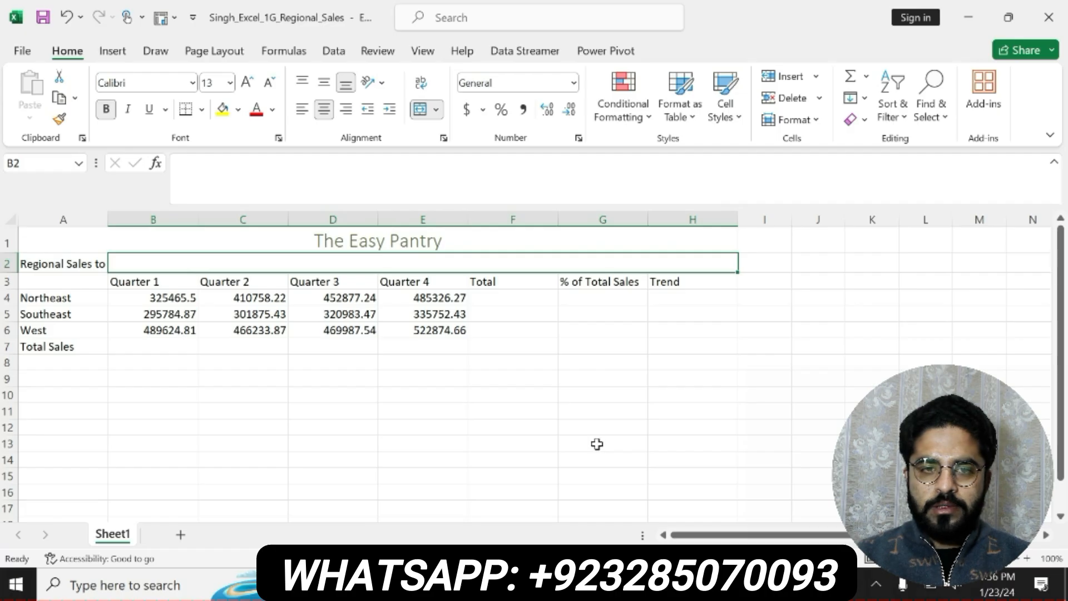
Merge and center the subtitle Regional Sales to Specialty Stores across A2:H2 and apply the Heading 2 cell style
drag(95, 261, 322, 259)
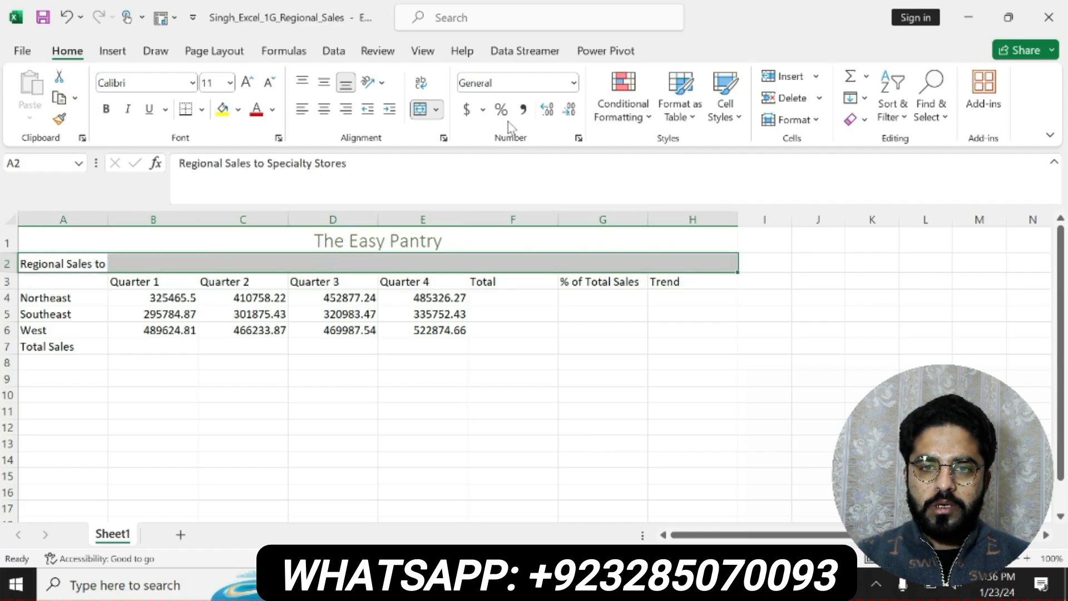
click(421, 111)
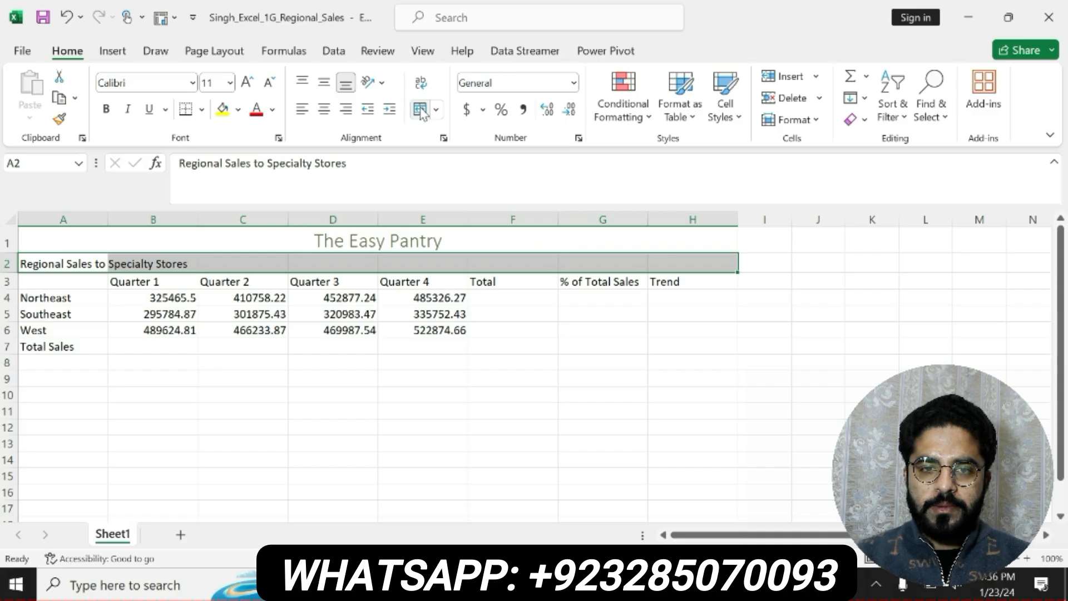
click(422, 111)
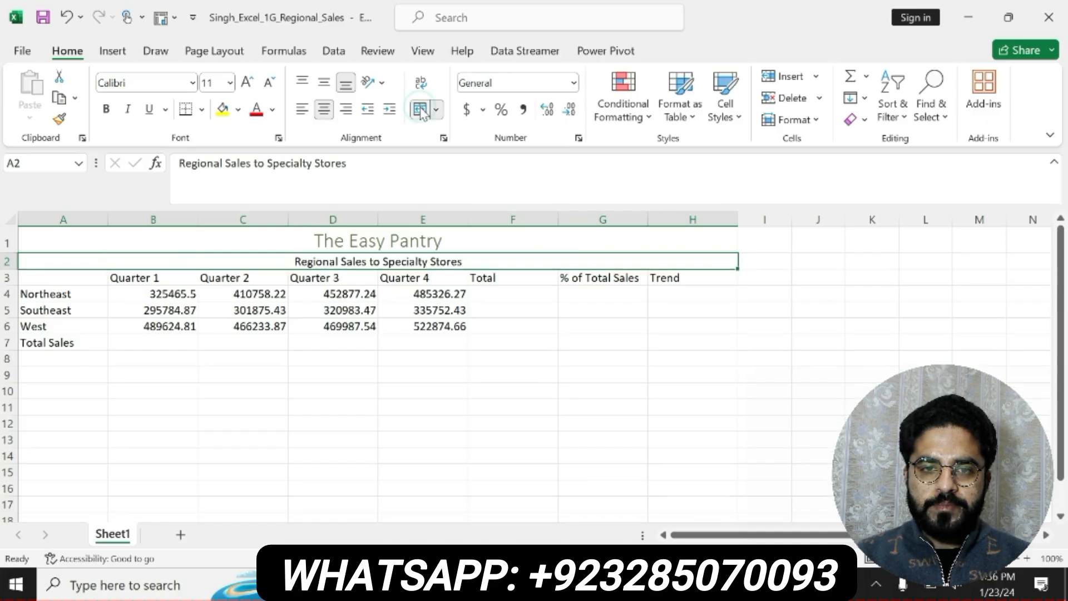
click(736, 123)
click(659, 370)
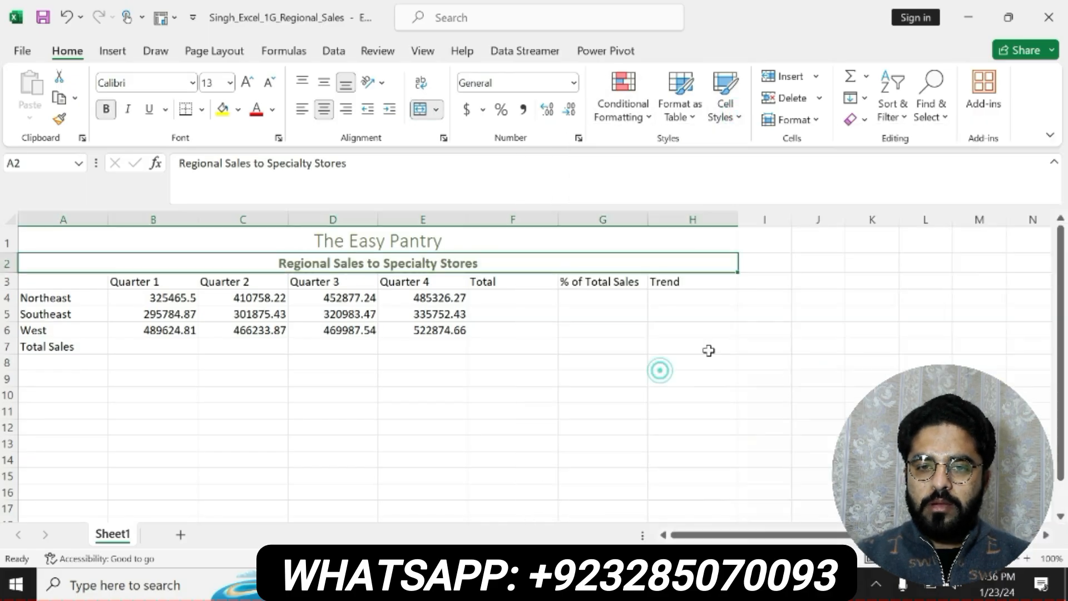
Recheck step 3 in Word, then change the merged subtitle's cell style to Heading 1 in Excel
key(alt+Tab)
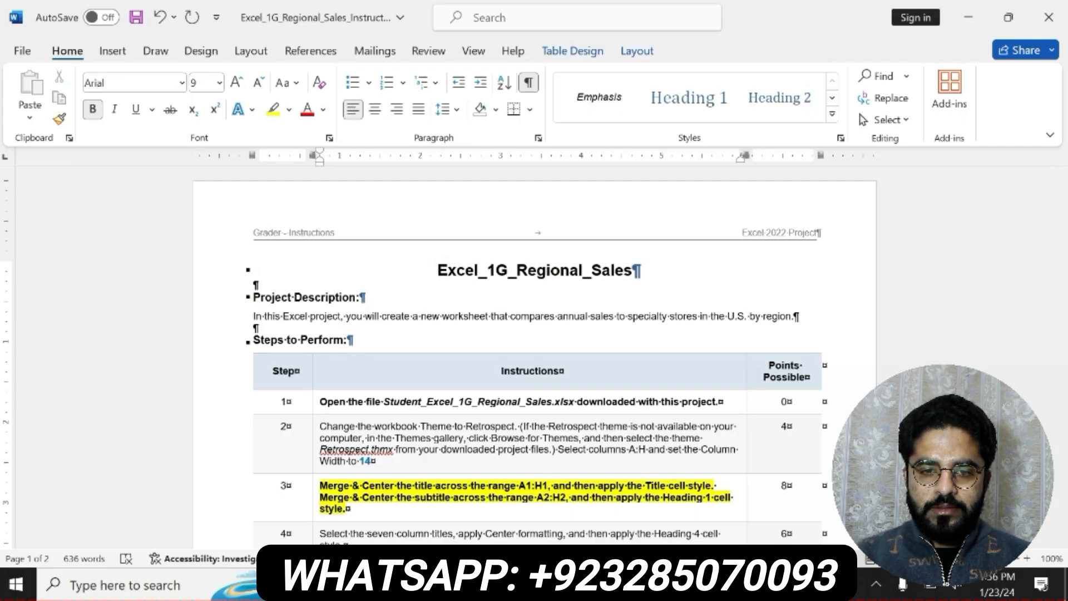
key(alt+Tab)
click(740, 119)
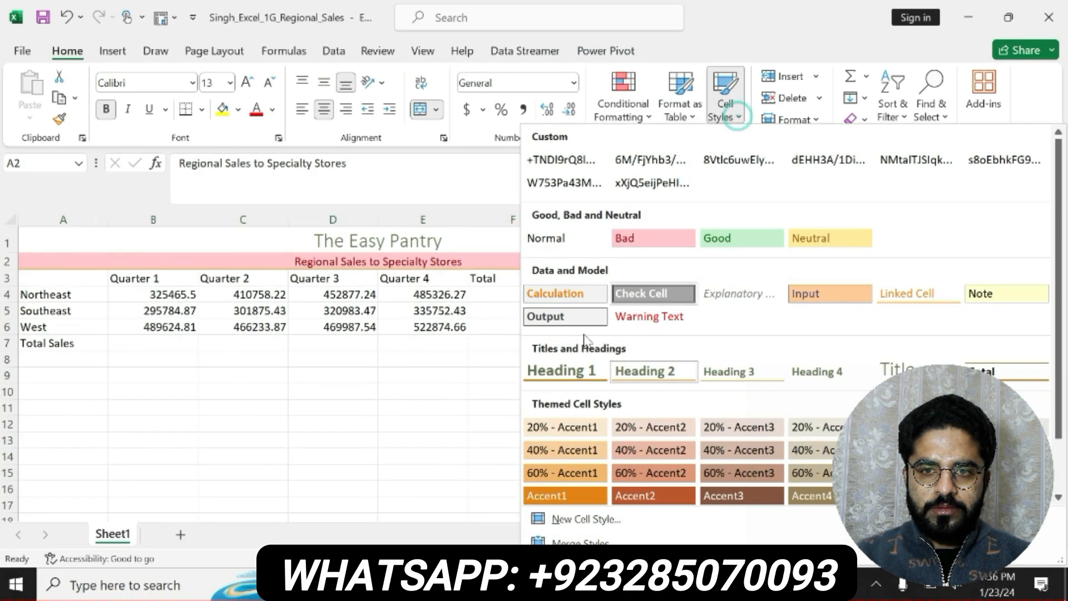
click(559, 370)
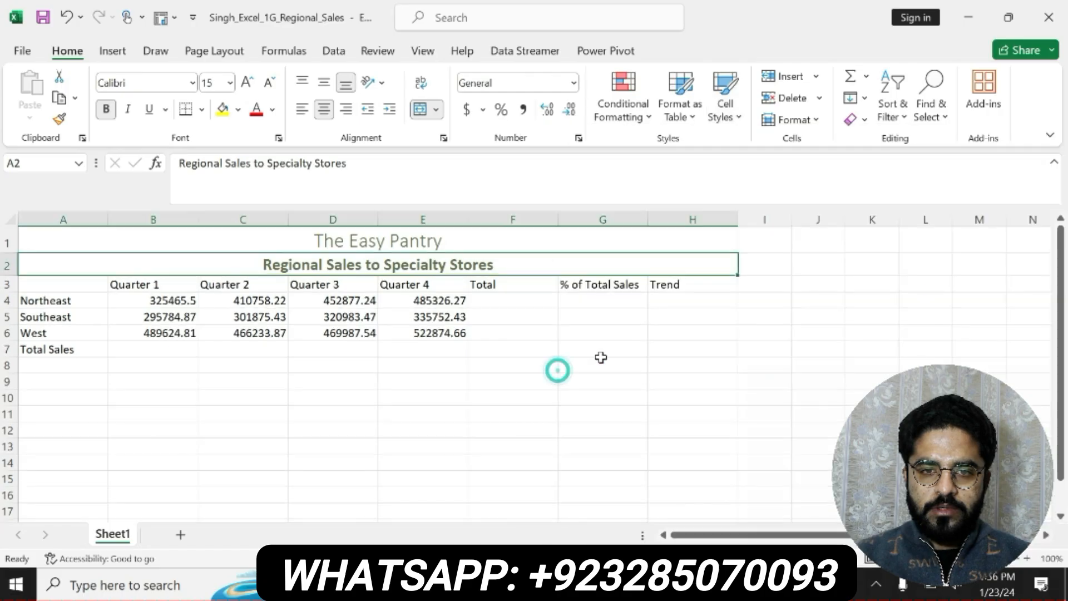
click(613, 410)
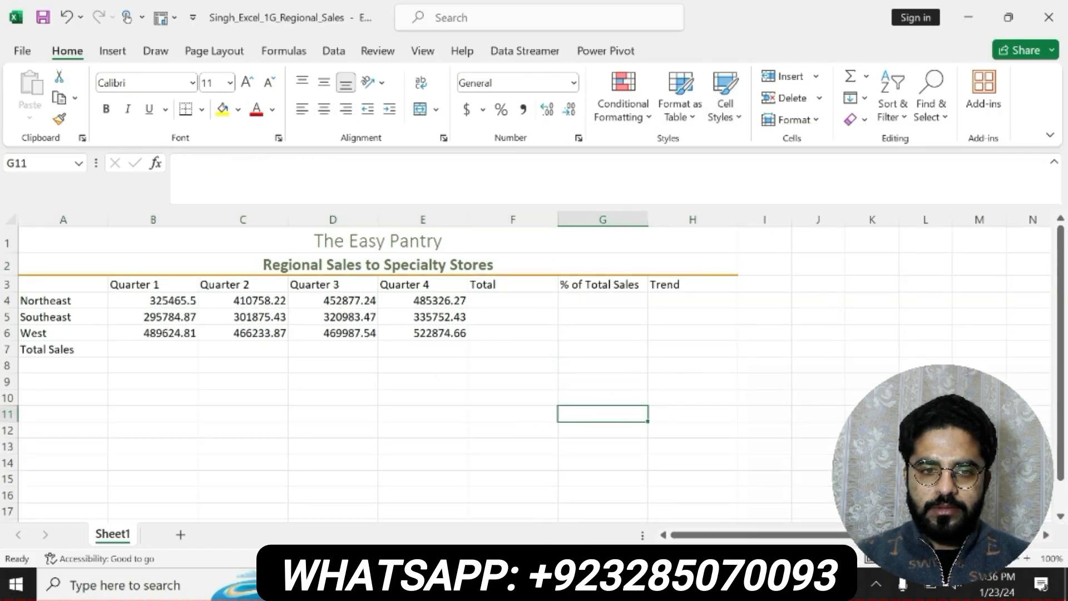
Switch to the Word instructions and undo the bold and highlight on step 3
key(alt+Tab)
key(ctrl+z)
key(ctrl+z)
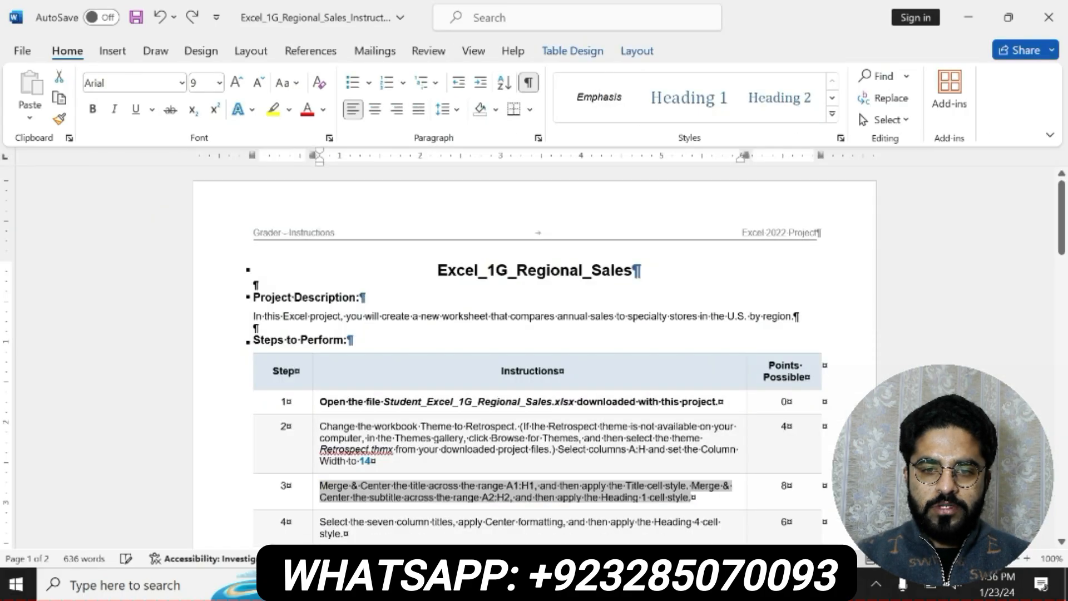
Bold the step 4 instruction about formatting the seven column titles and highlight it in yellow
scroll(534, 356, down, 3)
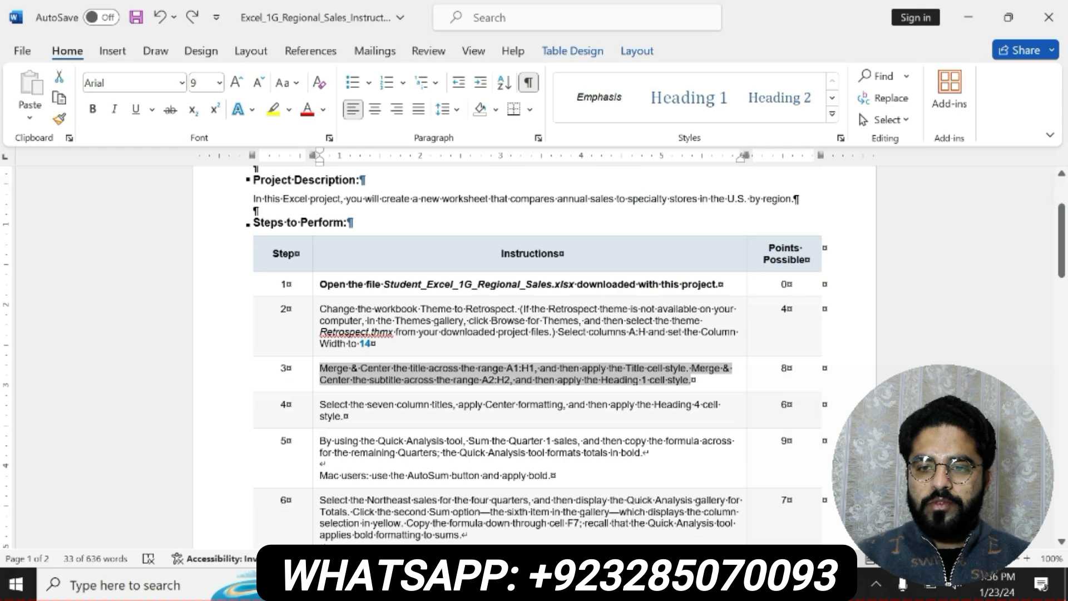
drag(320, 405, 438, 405)
click(444, 391)
click(504, 391)
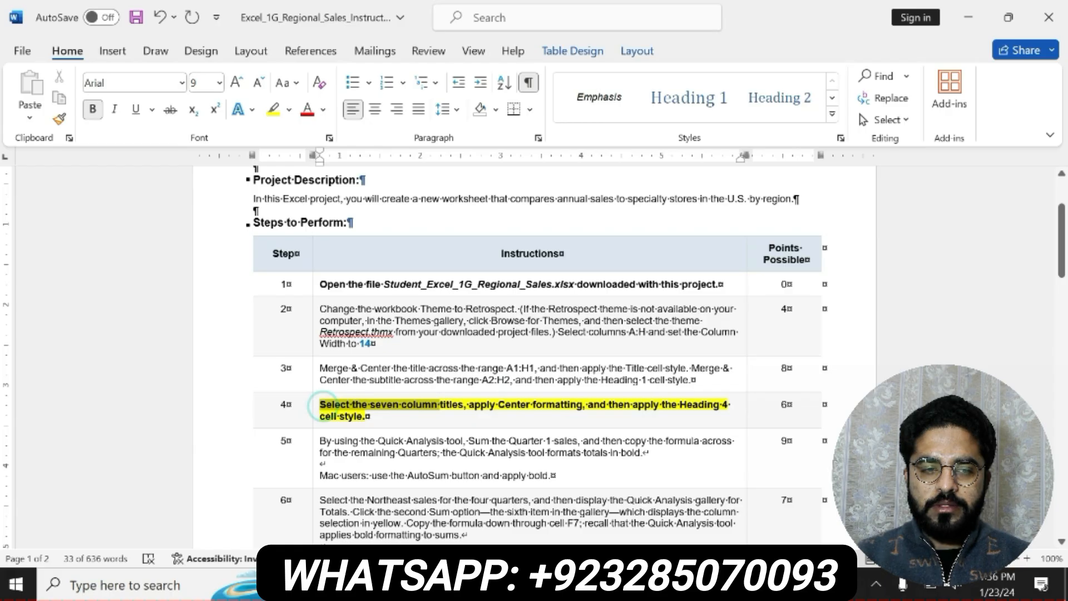
drag(439, 405, 367, 417)
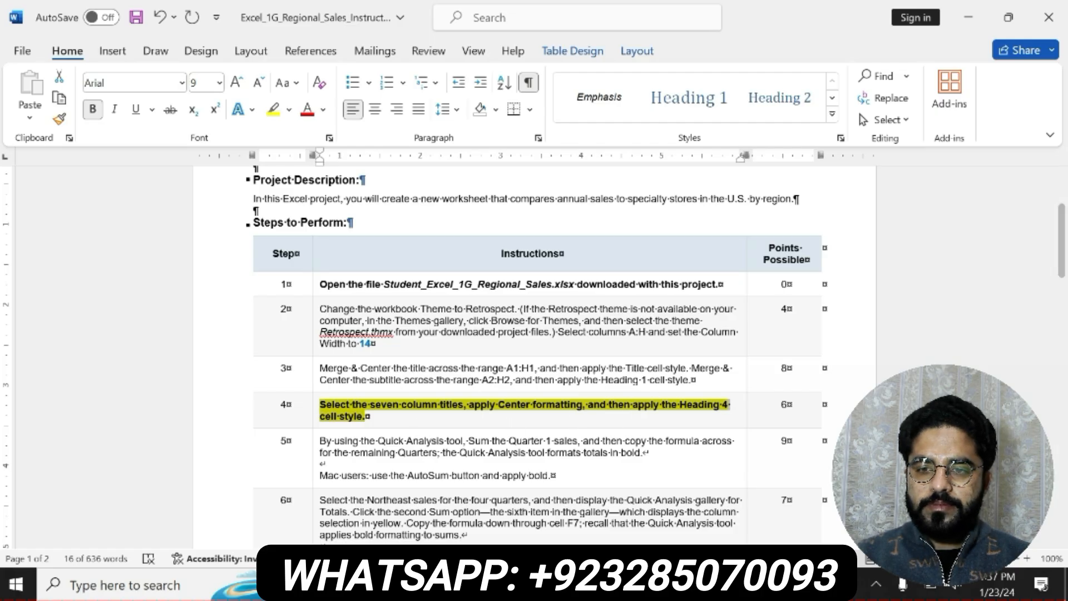
Switch to the Excel workbook, center the seven column titles in B3:H3 and apply the Heading 4 cell style
key(alt+Tab)
drag(164, 289, 673, 283)
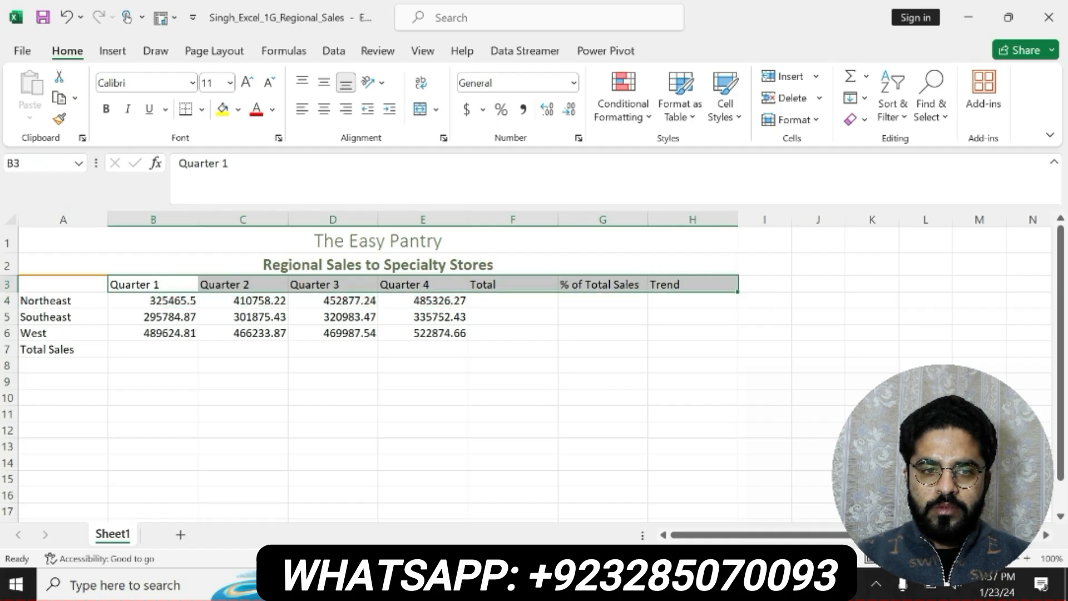
key(alt+Tab)
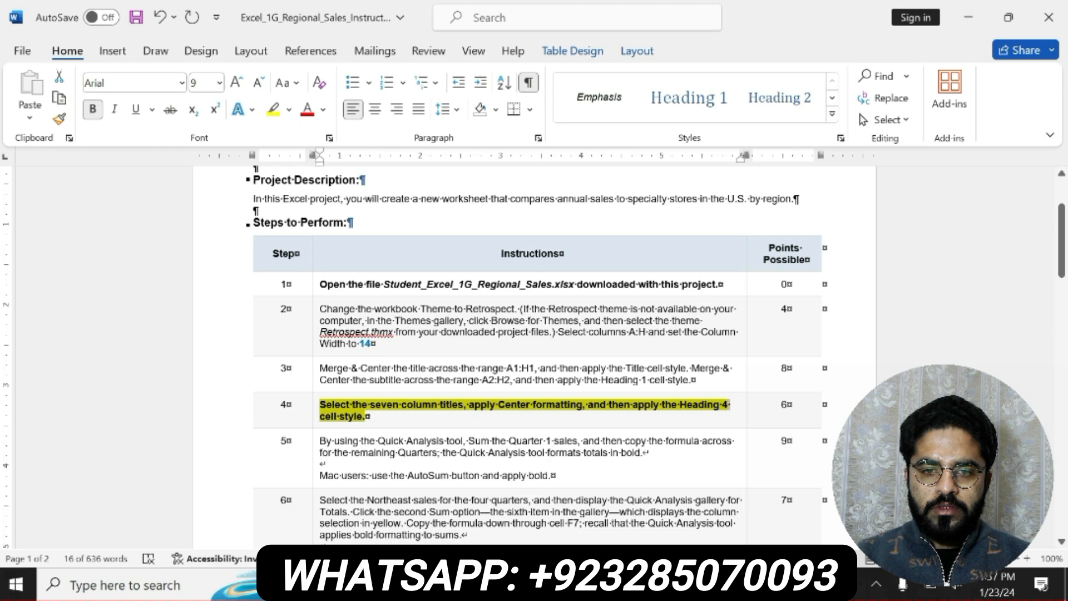
key(alt+Tab)
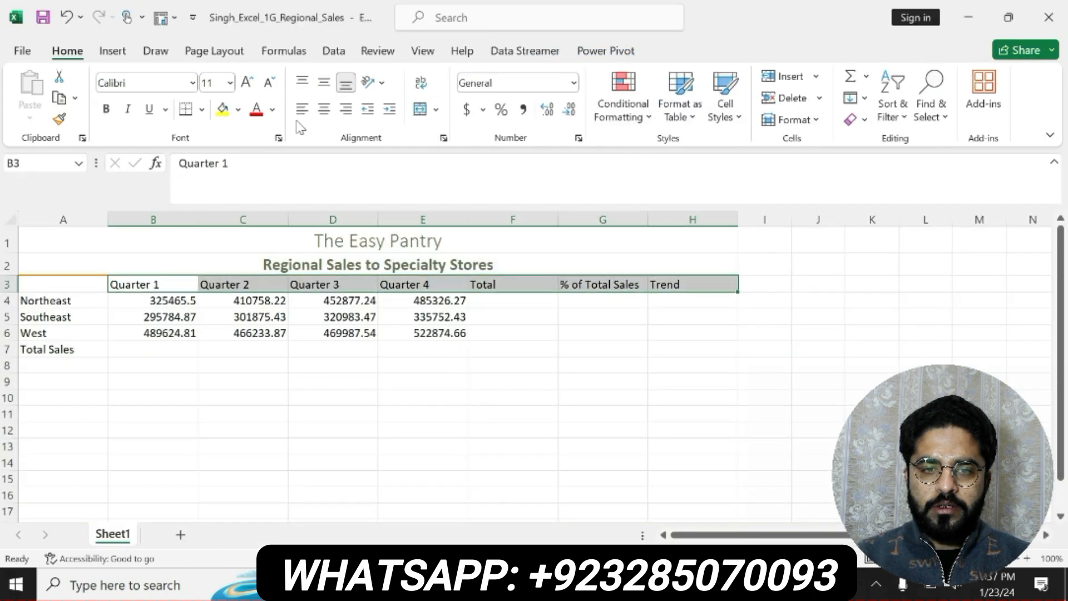
click(324, 109)
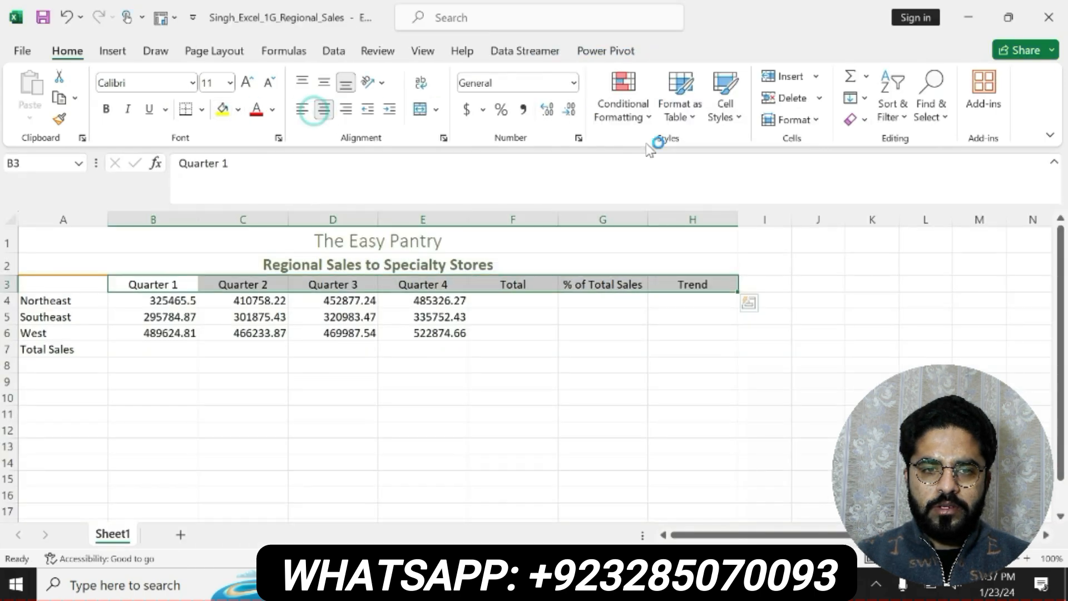
click(730, 119)
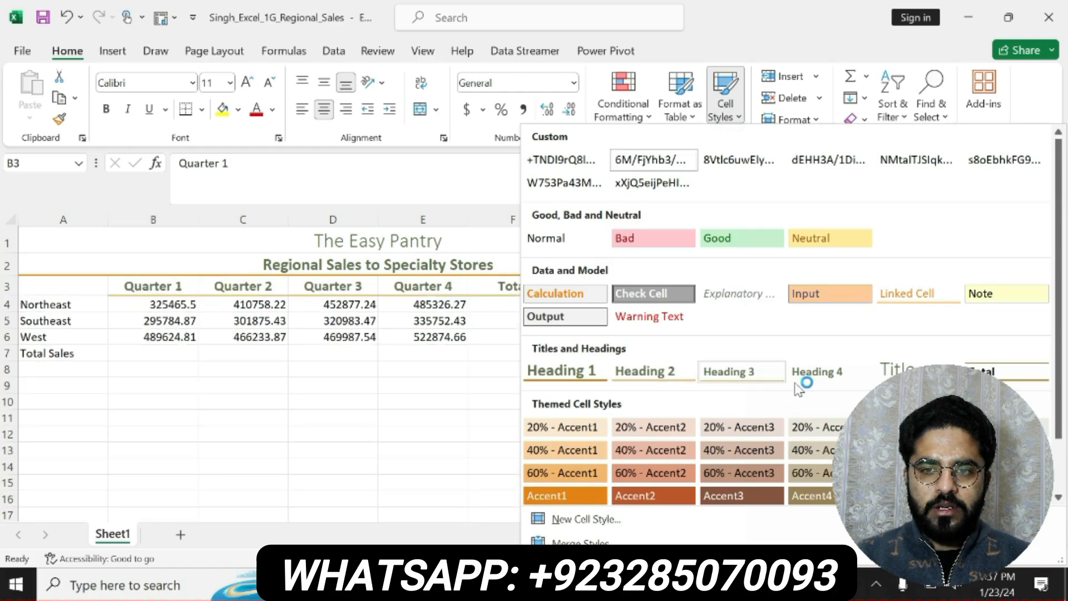
click(806, 383)
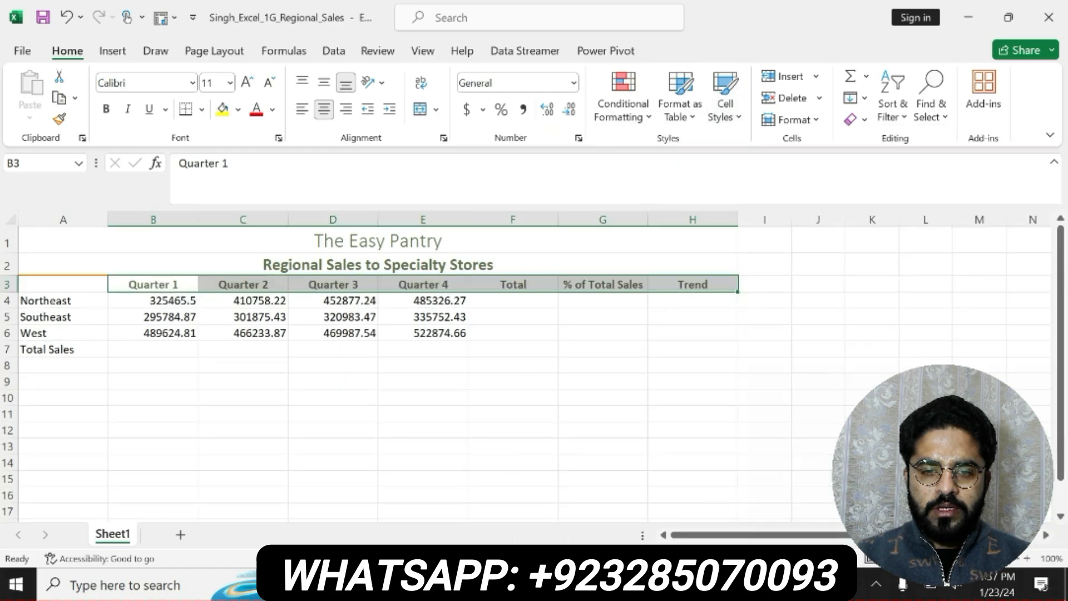
Switch to the Word instructions and undo the bold and highlight on step 4
key(alt+Tab)
key(ctrl+z)
key(ctrl+z)
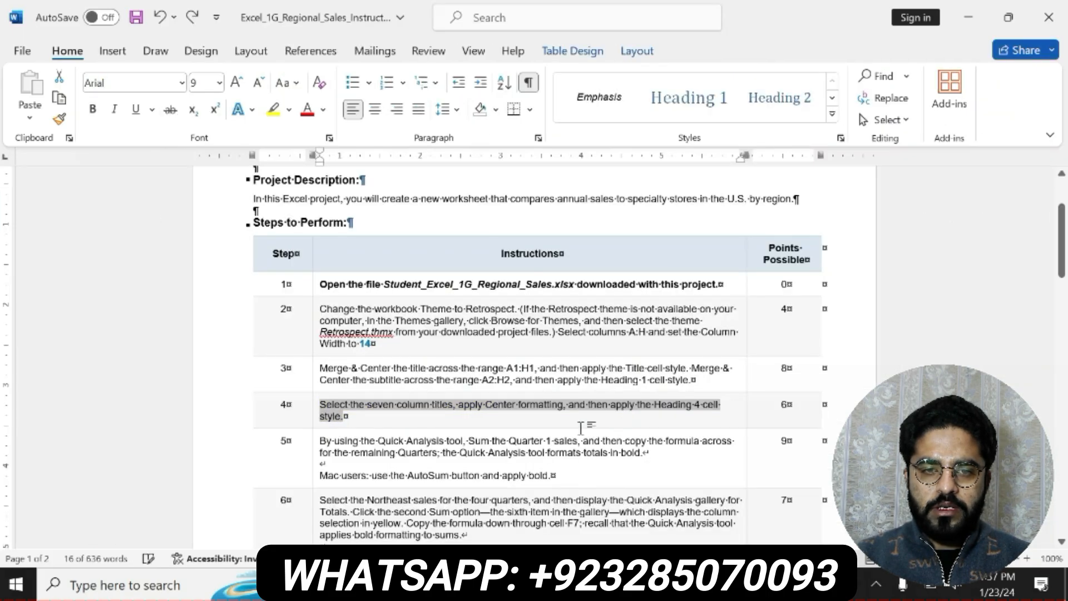
Bold the step 5 instruction about summing the quarterly sales with Quick Analysis and highlight it in yellow
drag(321, 440, 554, 475)
click(570, 450)
click(627, 449)
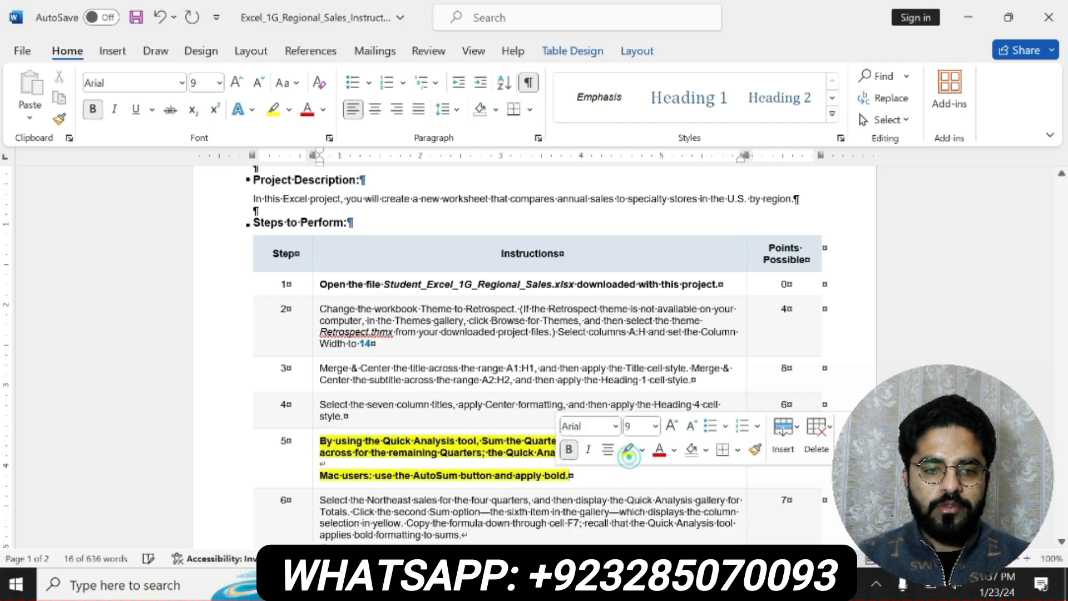
drag(321, 440, 720, 462)
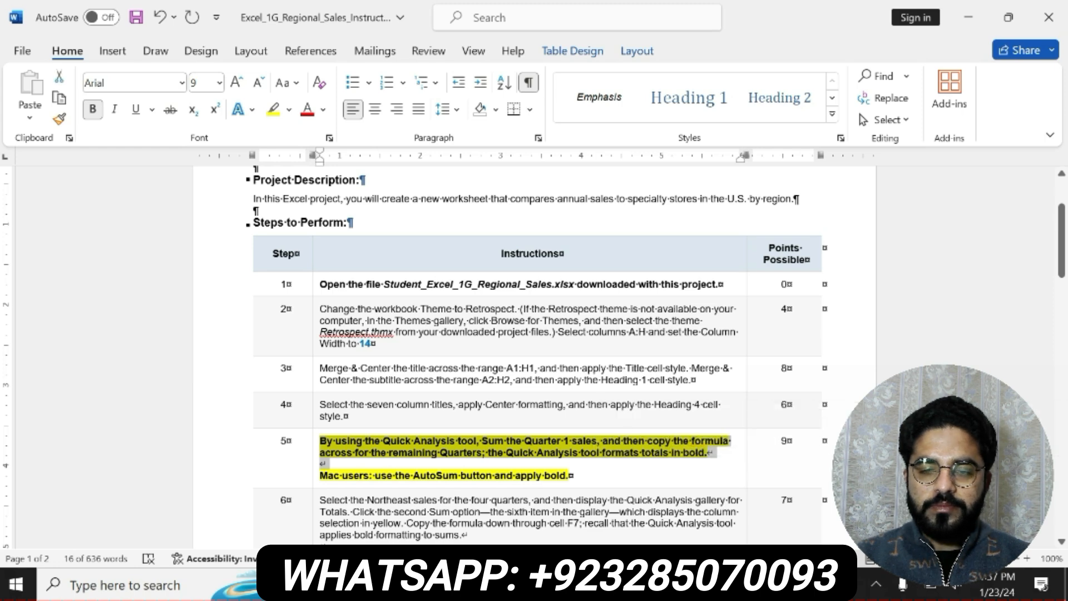
Switch to the Excel workbook, try a Quick Analysis Sum on B4:B7 for Quarter 1, and undo it
key(alt+Tab)
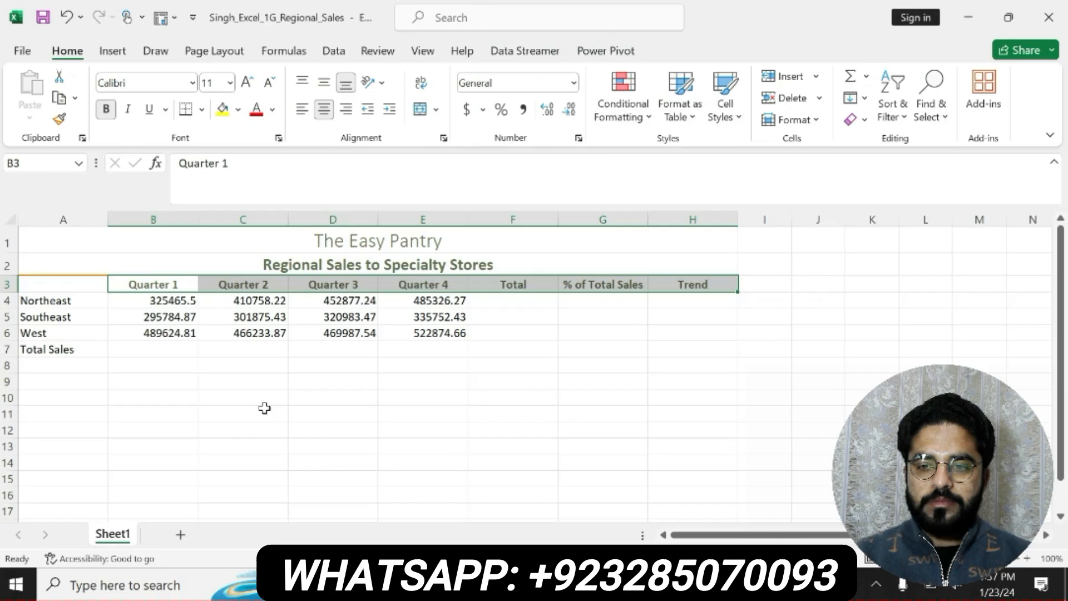
click(162, 349)
text(=)
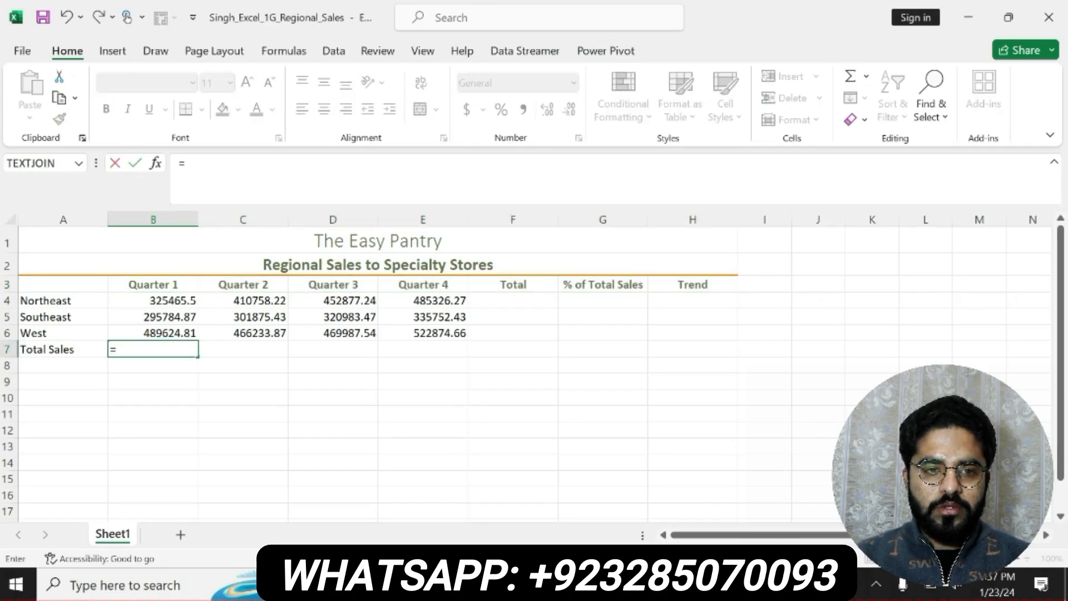
key(Escape)
drag(172, 299, 170, 350)
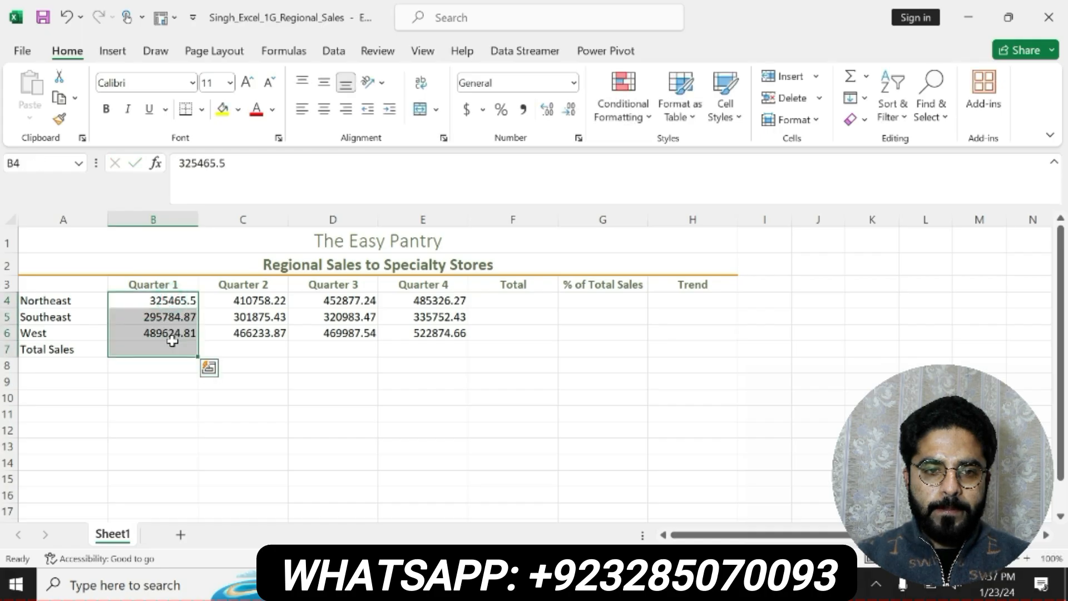
click(209, 367)
click(177, 402)
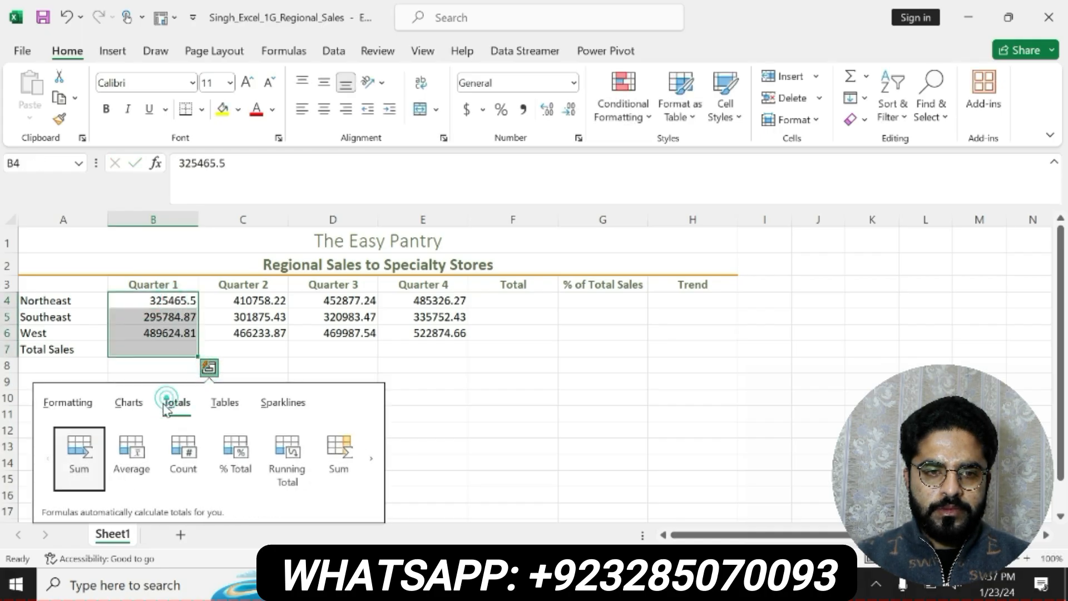
click(76, 443)
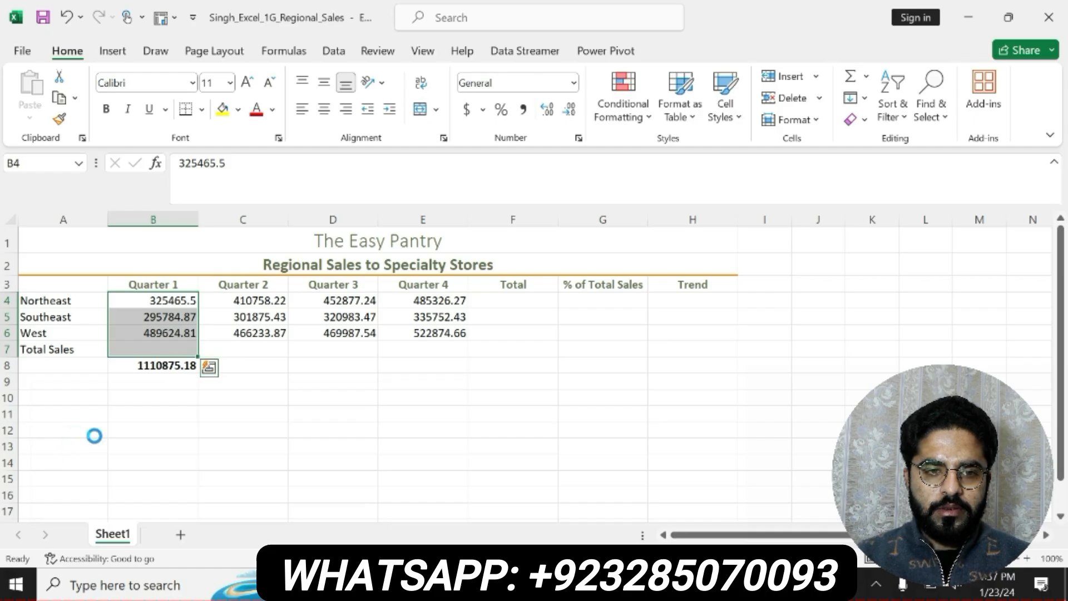
key(ctrl+z)
click(258, 375)
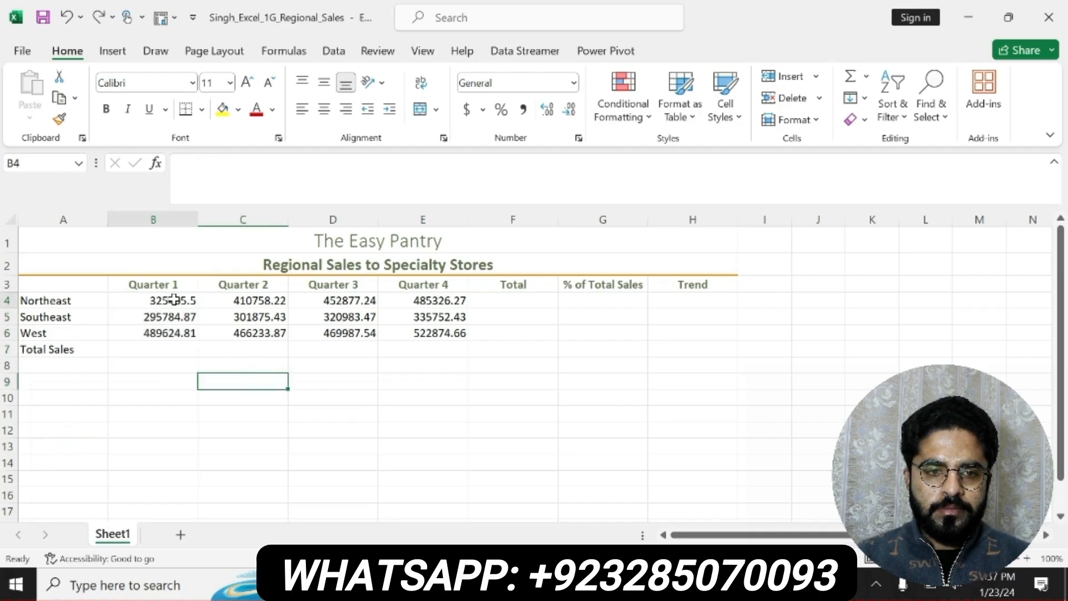
Total the Quarter 1 sales in B4:B6 with the Quick Analysis column Sum
drag(180, 300, 176, 331)
click(209, 351)
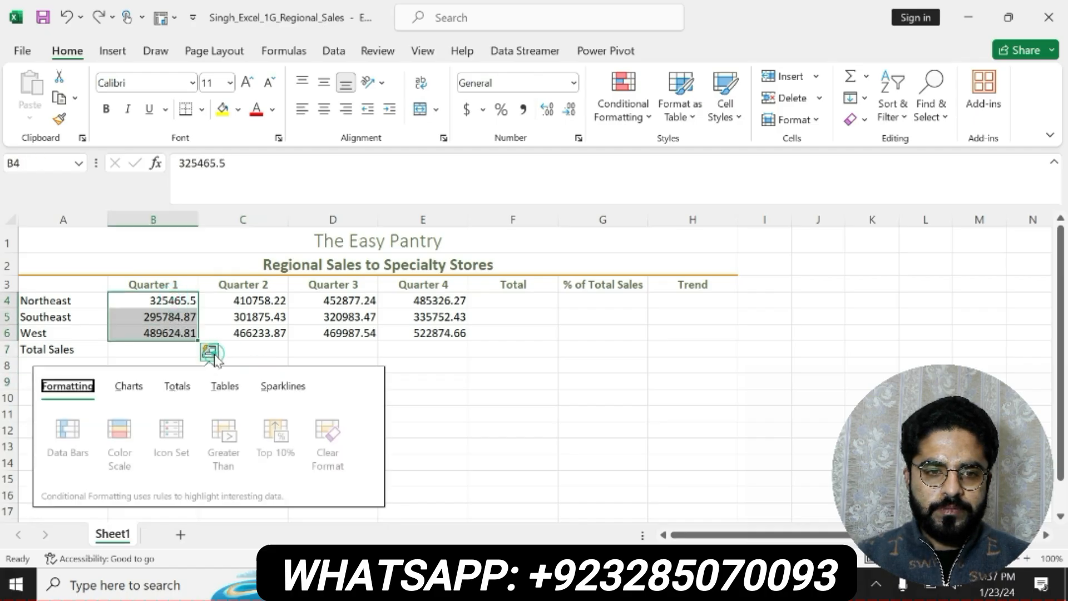
click(177, 387)
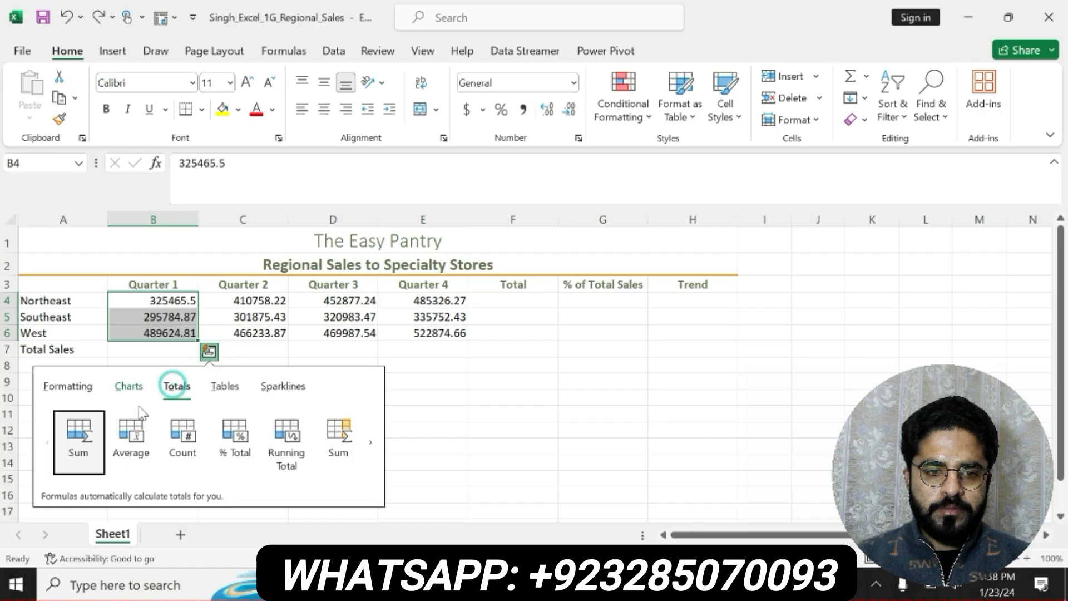
click(71, 427)
Total the Quarter 2 sales in C4:C6 with the Quick Analysis column Sum
drag(251, 302, 253, 328)
click(299, 351)
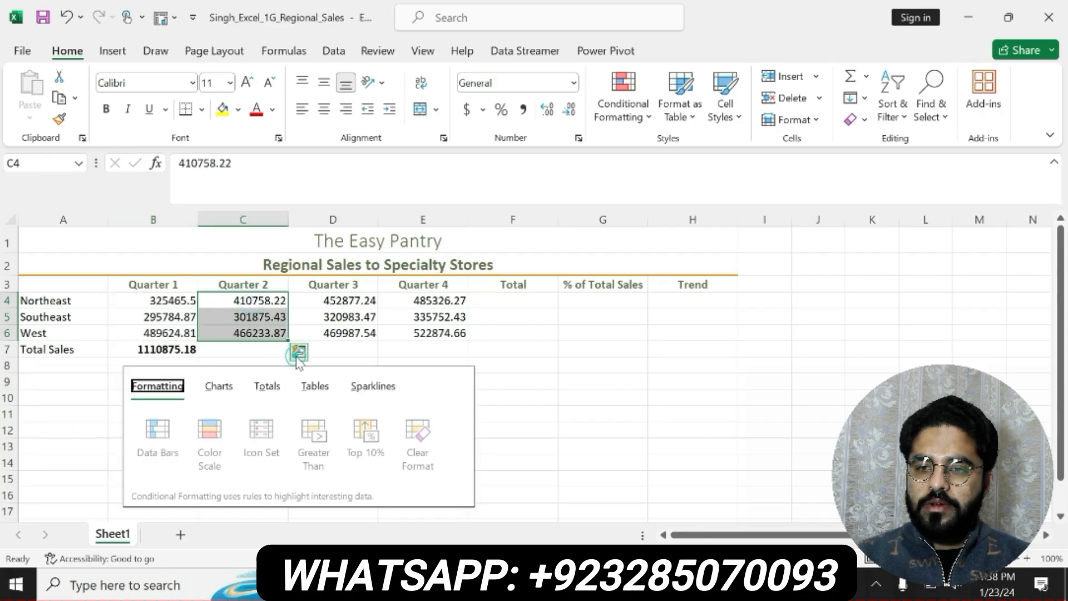
click(261, 386)
click(171, 417)
click(341, 358)
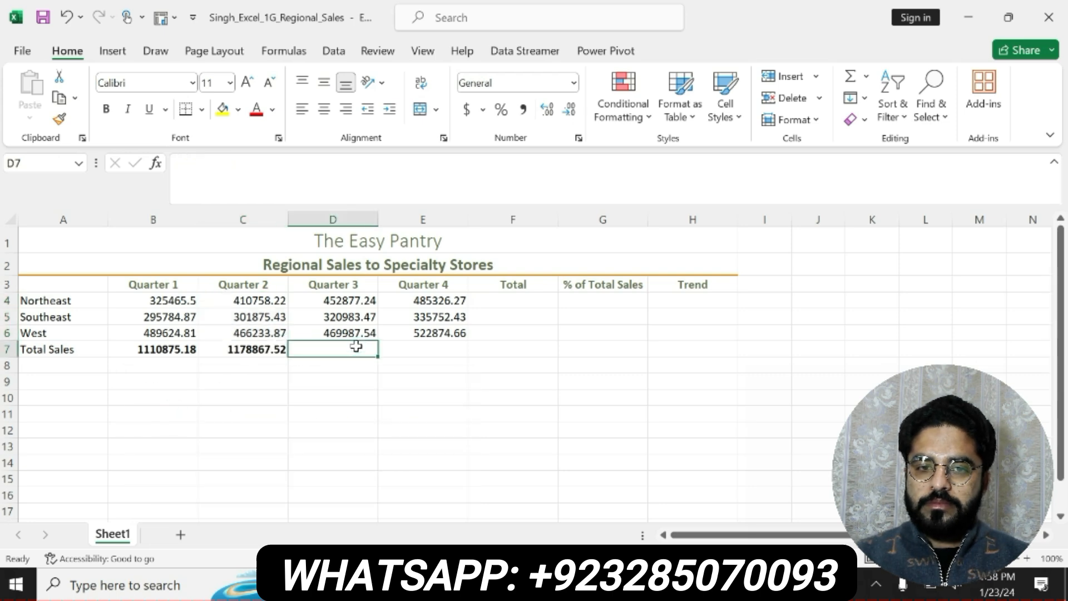
Total the Quarter 3 sales in D4:D6 with the Quick Analysis column Sum
drag(348, 300, 341, 331)
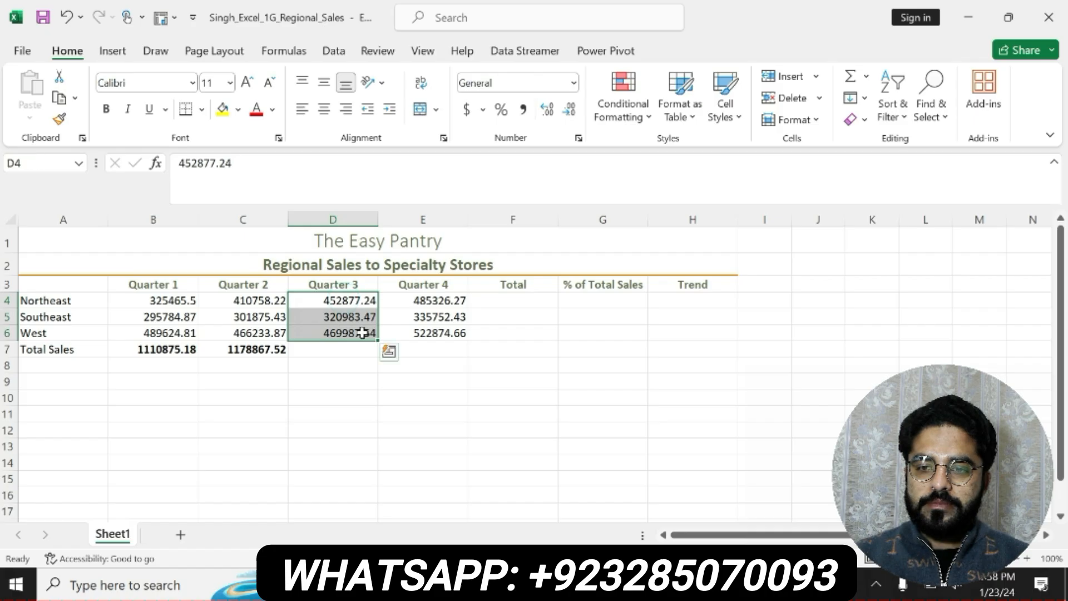
click(389, 351)
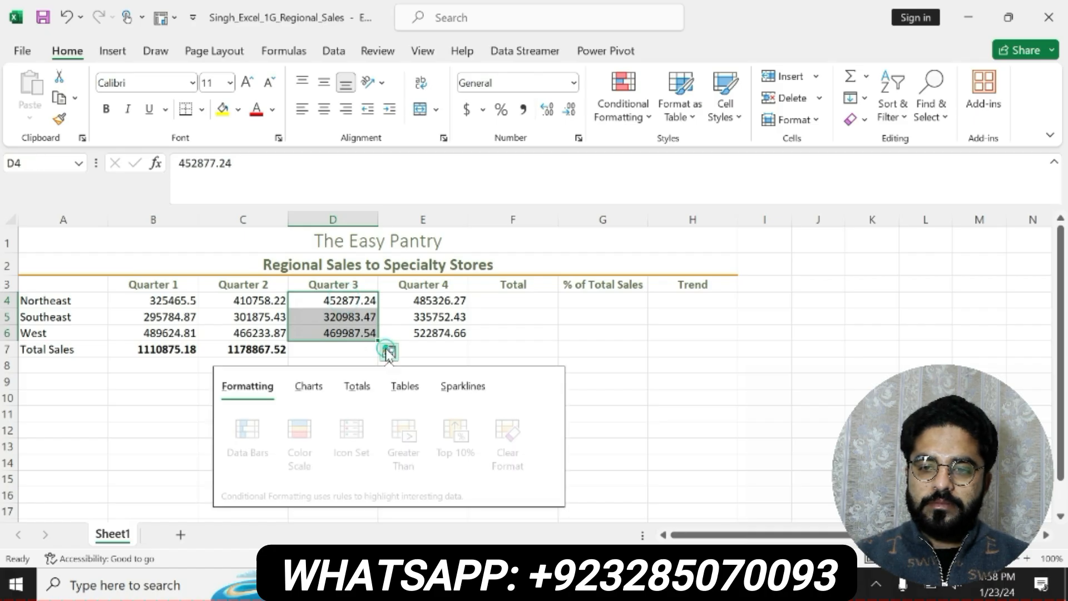
click(356, 385)
click(264, 421)
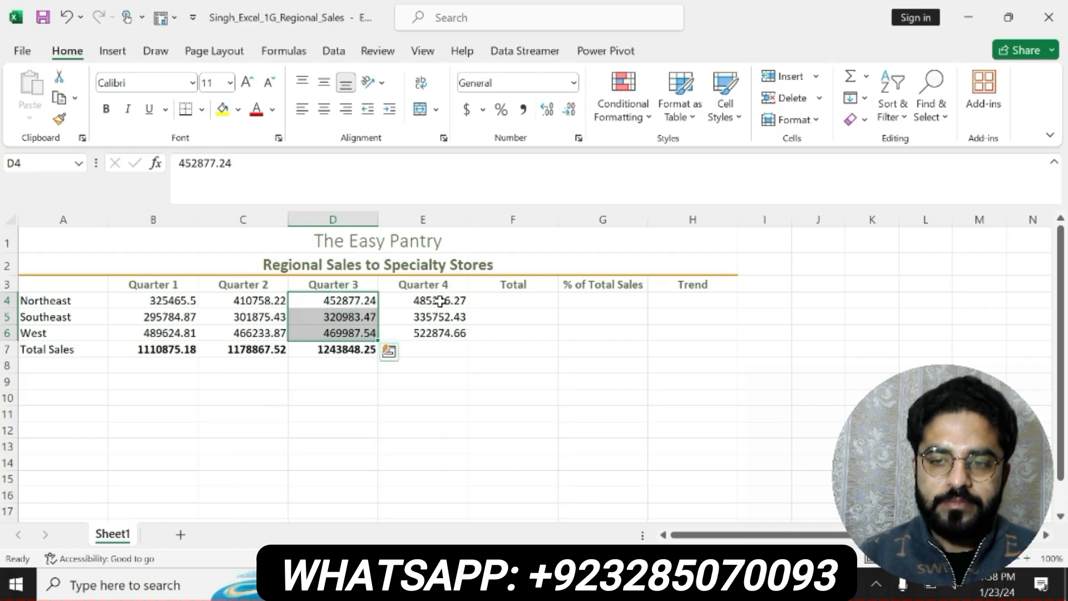
Total the Quarter 4 sales in E4:E6 with the Quick Analysis column Sum
drag(440, 300, 433, 330)
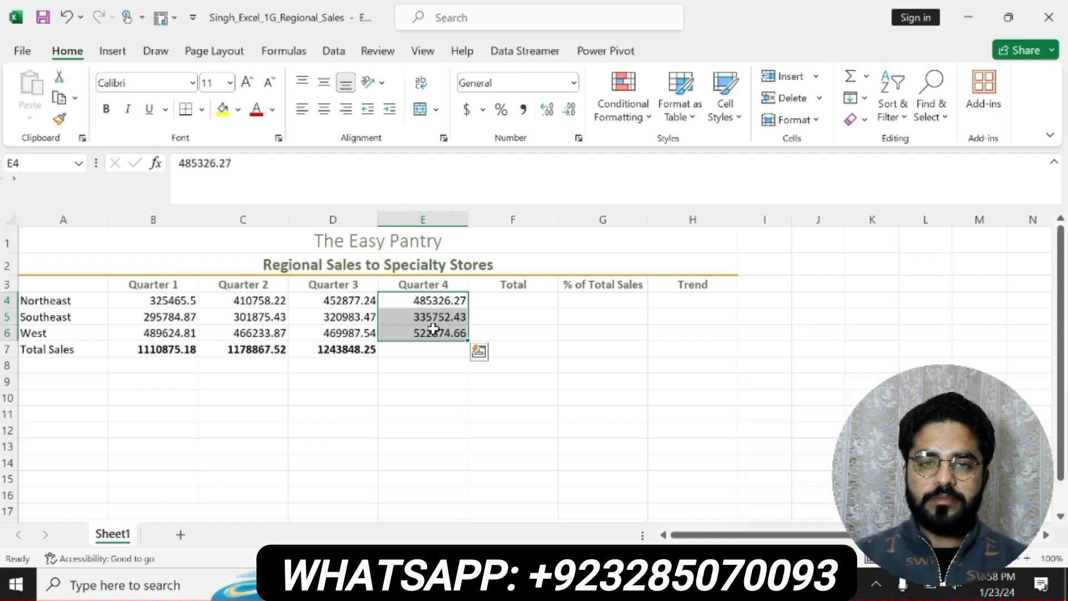
click(479, 351)
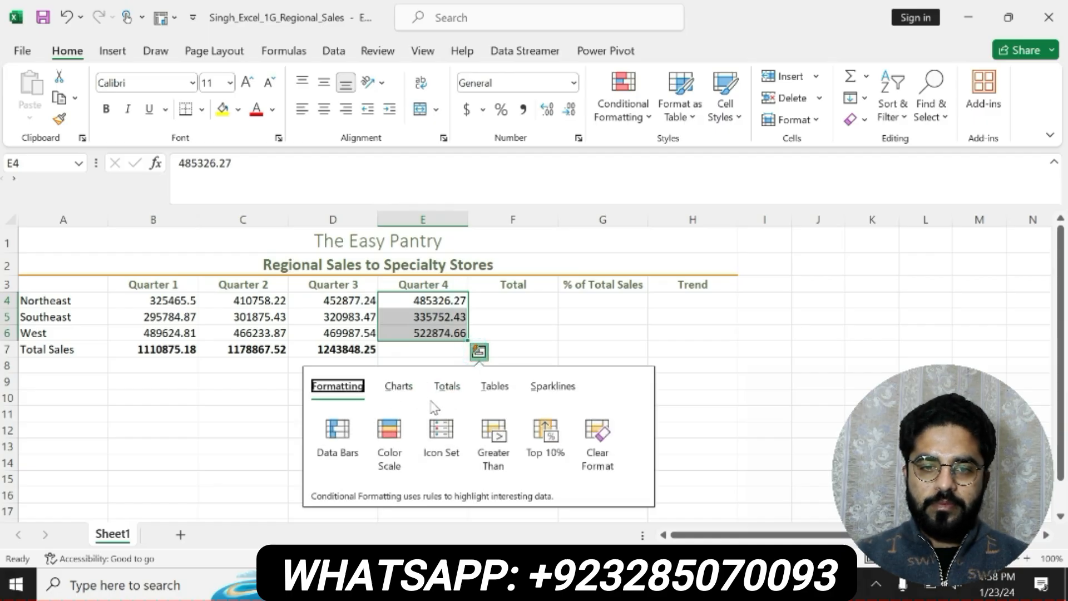
click(446, 385)
click(351, 434)
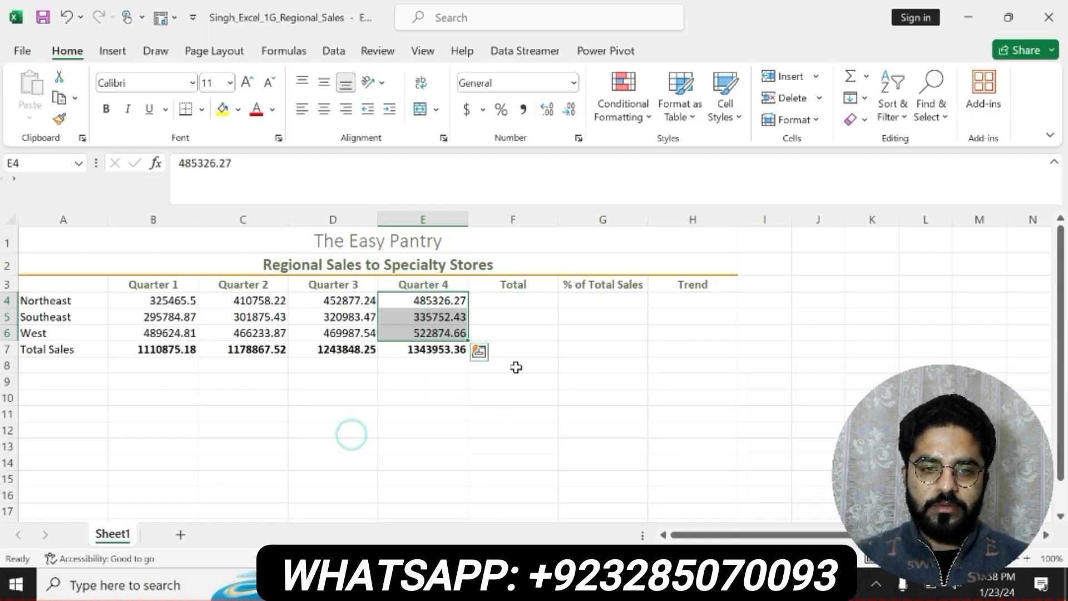
Switch to the Word instructions and remove the yellow highlight and bold from the step 5 instruction
click(652, 584)
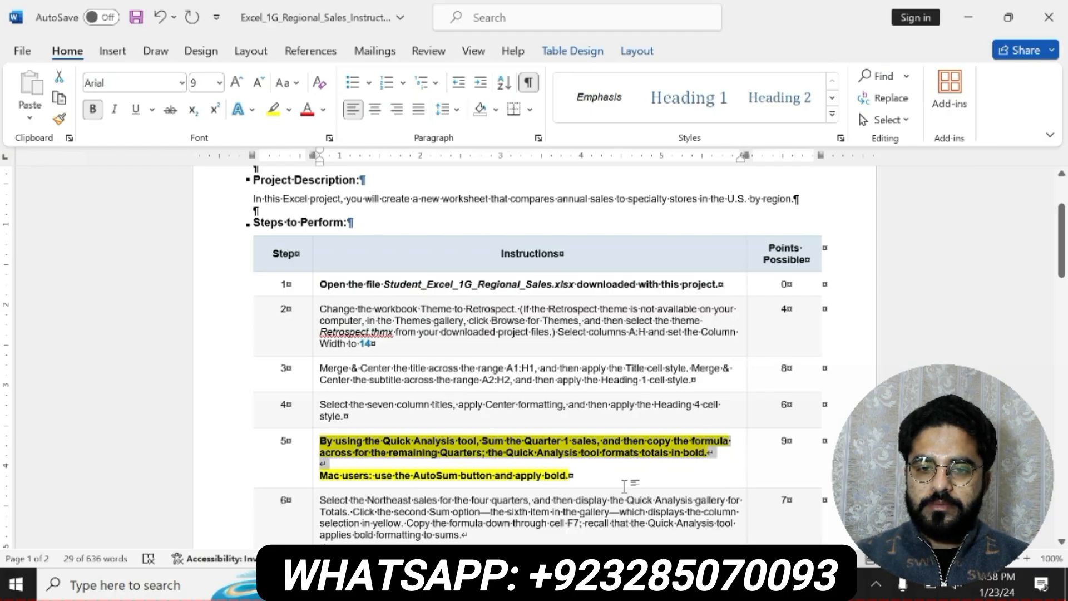
key(ctrl+z)
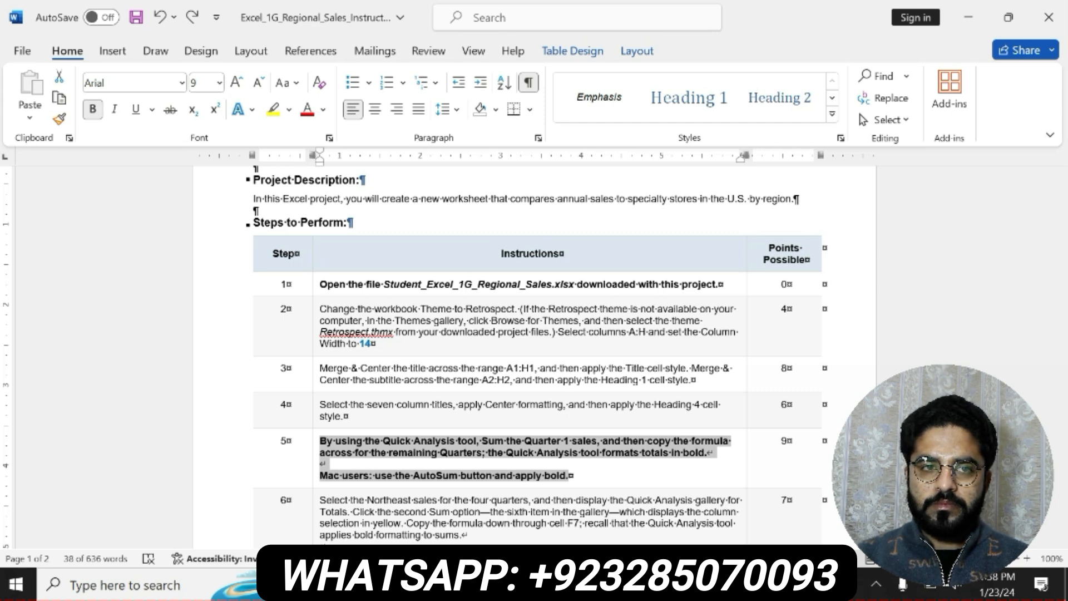
key(ctrl+b)
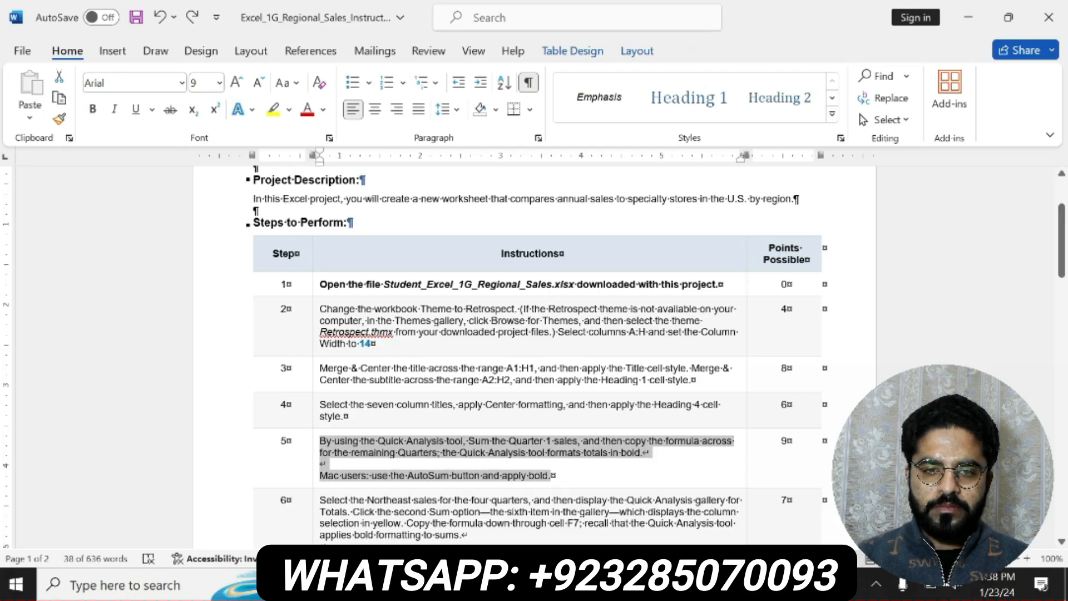
Bold the step 6 instruction about totaling the Northeast sales and highlight it in yellow
drag(321, 500, 511, 454)
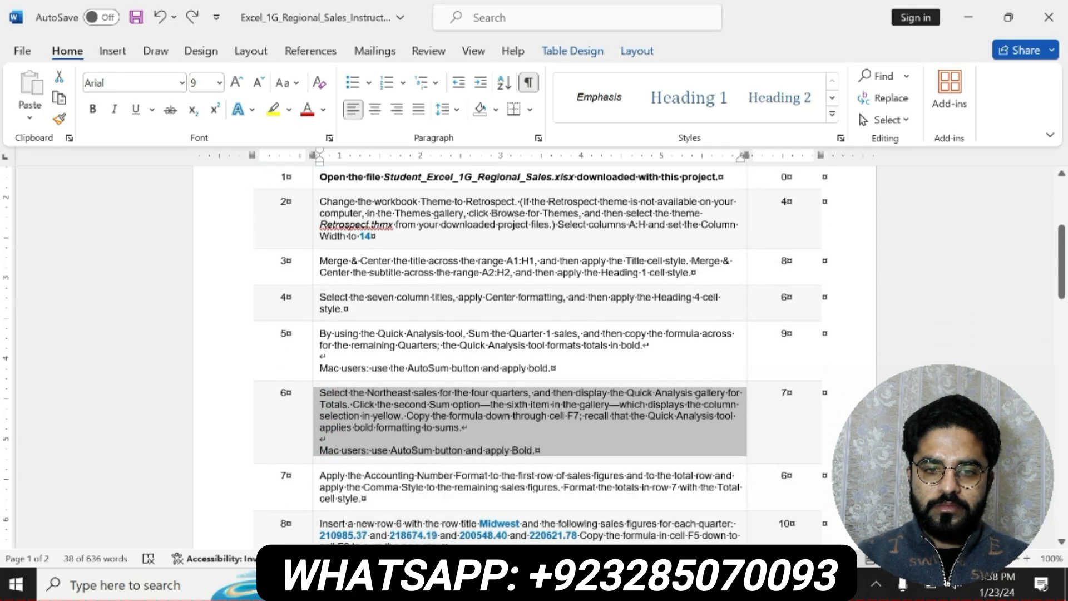
click(522, 430)
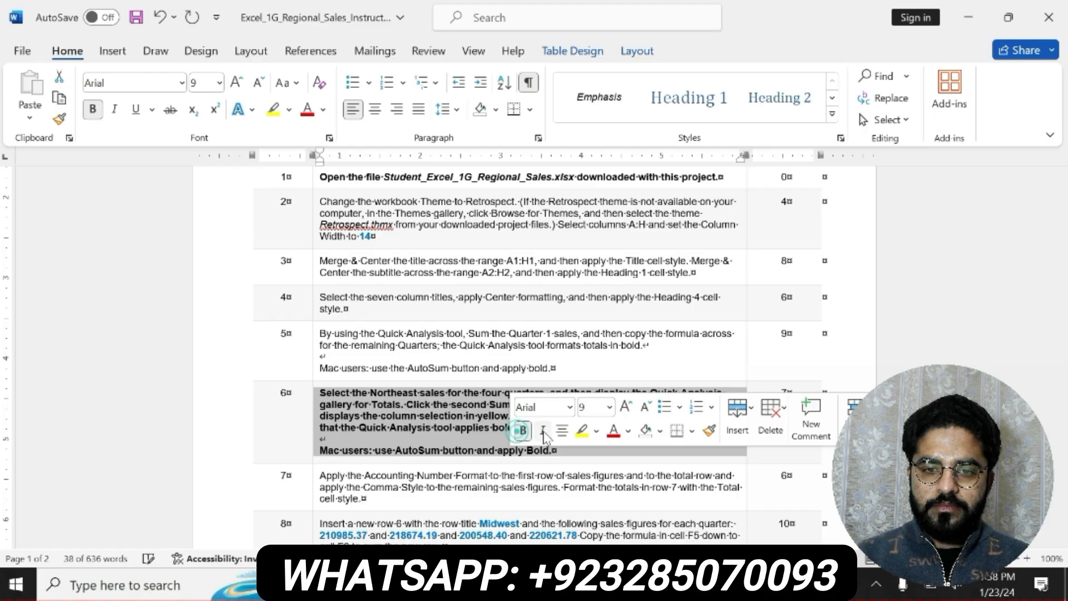
click(581, 430)
drag(321, 392, 418, 392)
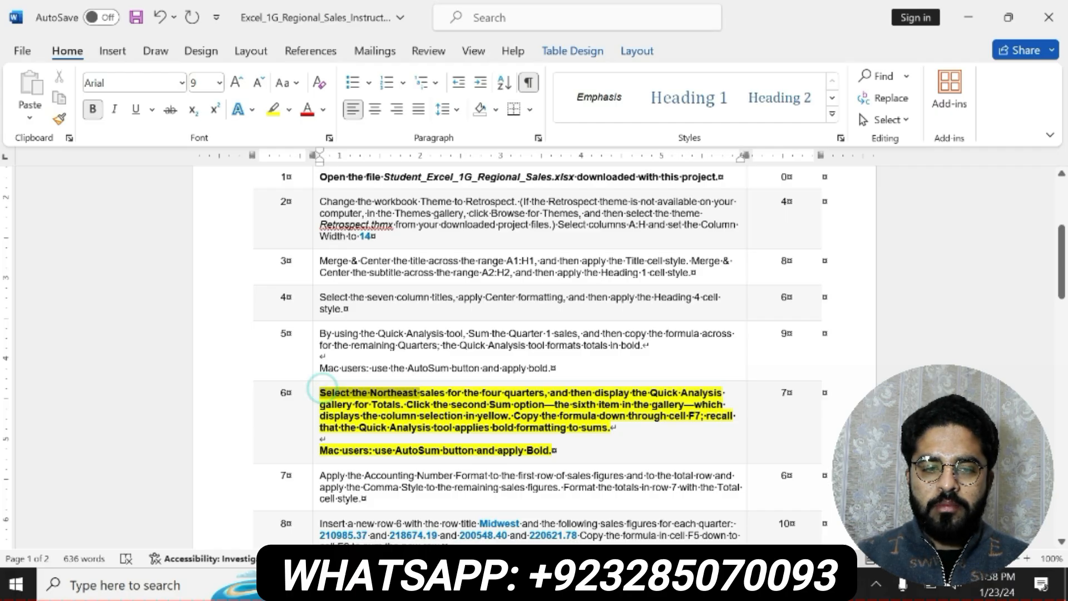
drag(417, 393, 608, 431)
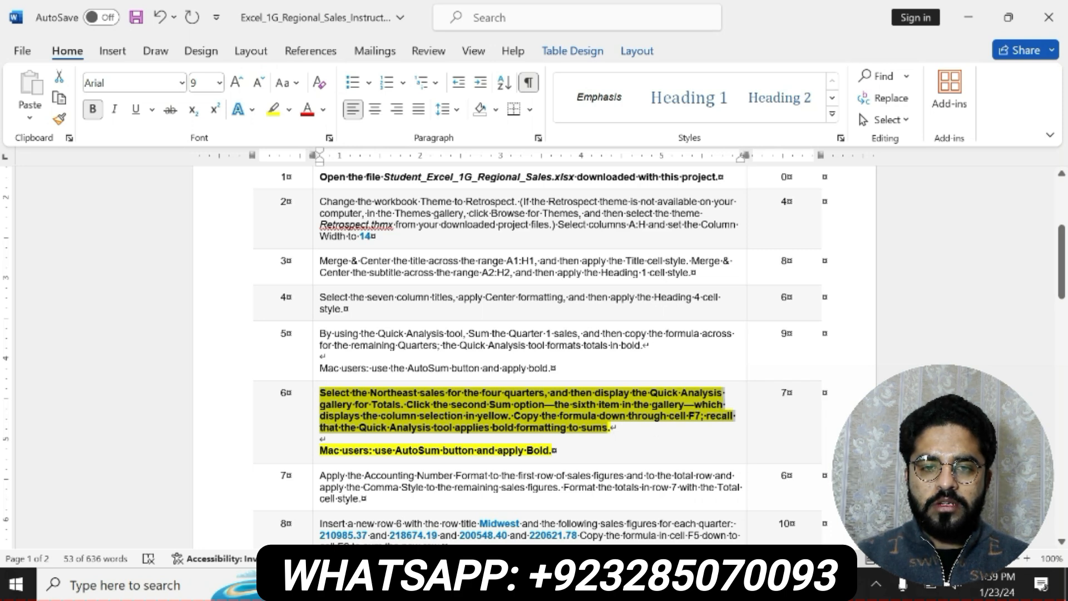
Switch to the Excel workbook and total the Northeast sales in F4 with the formula =SUM(B4:E4)
key(alt+Tab)
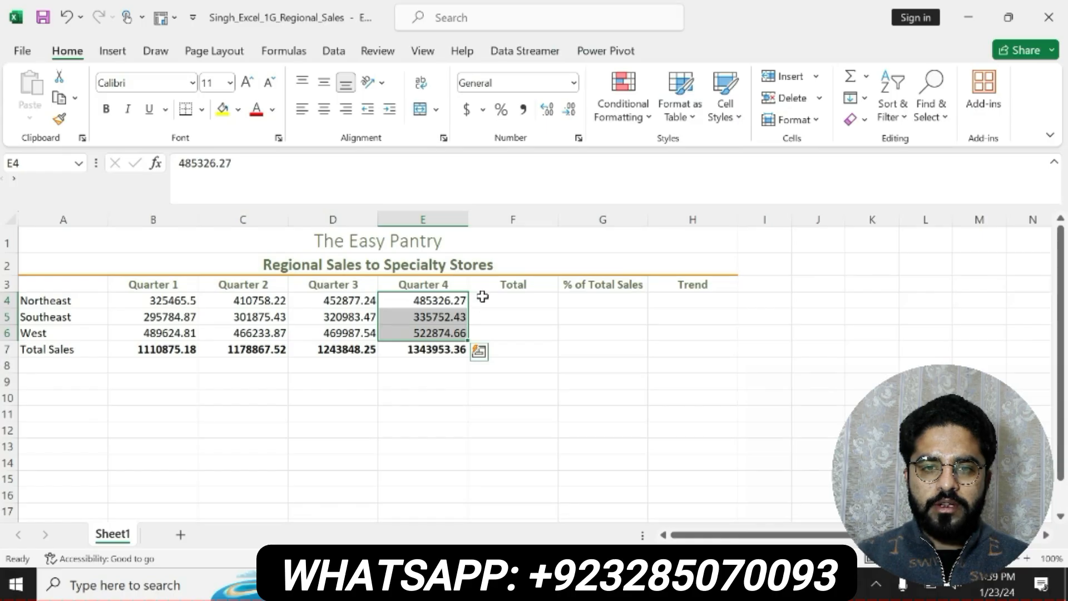
click(483, 297)
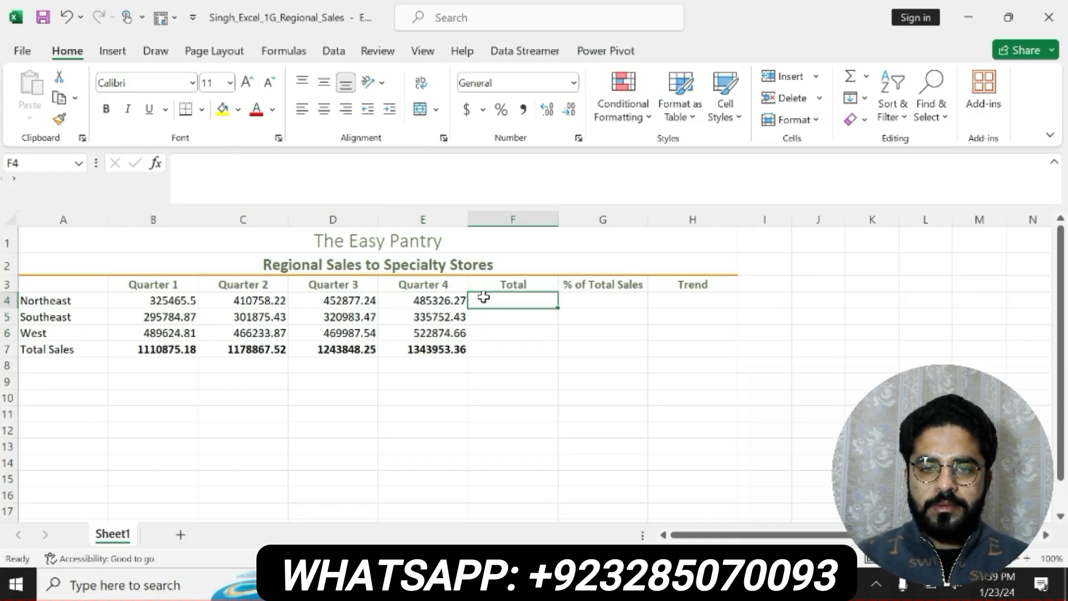
text(=sum)
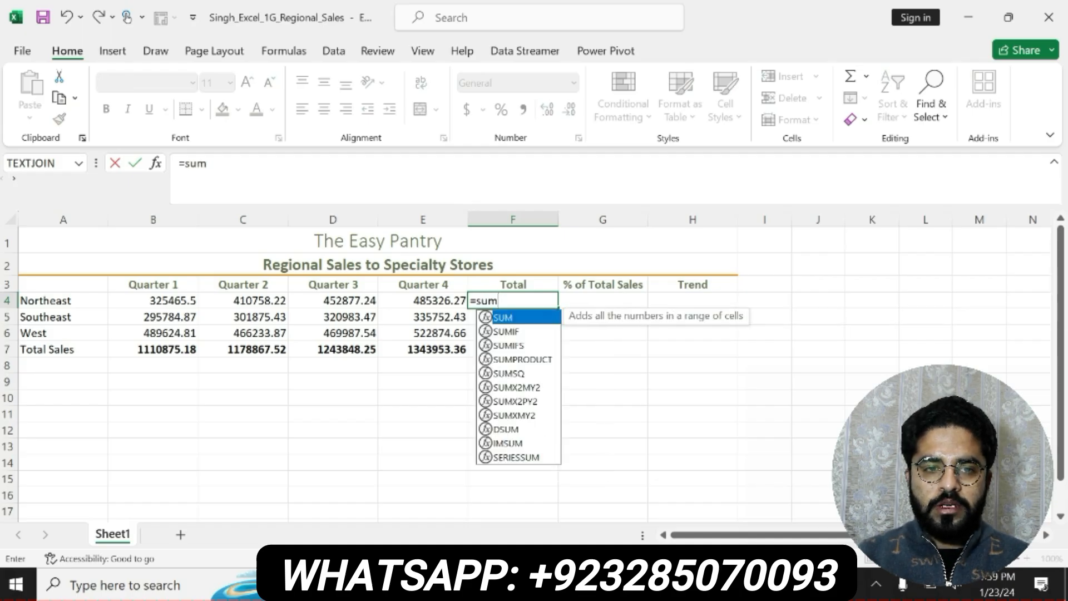
double_click(503, 318)
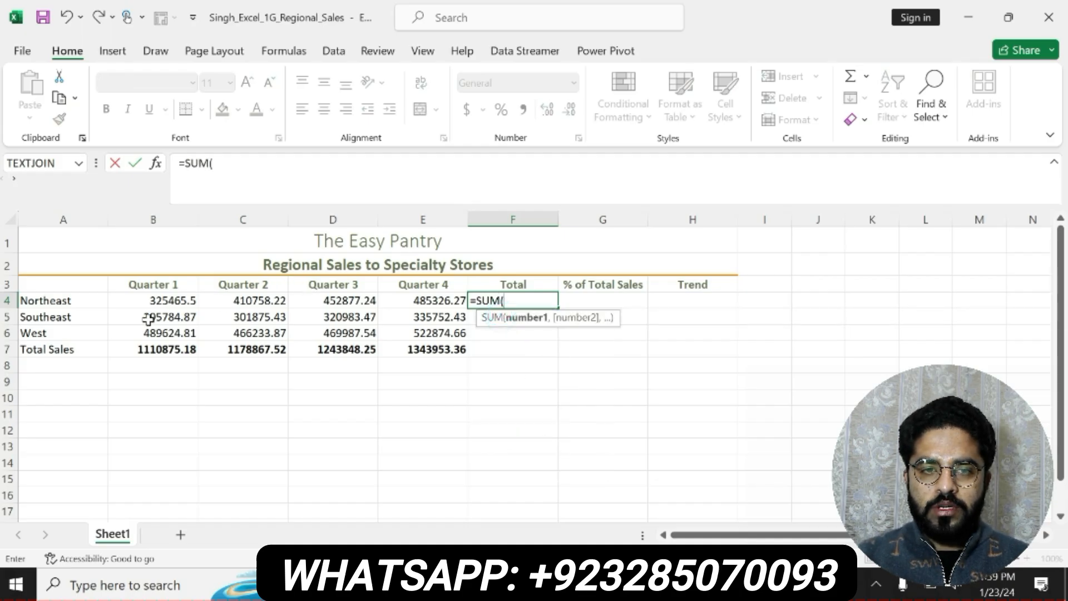
click(155, 302)
drag(155, 302, 401, 306)
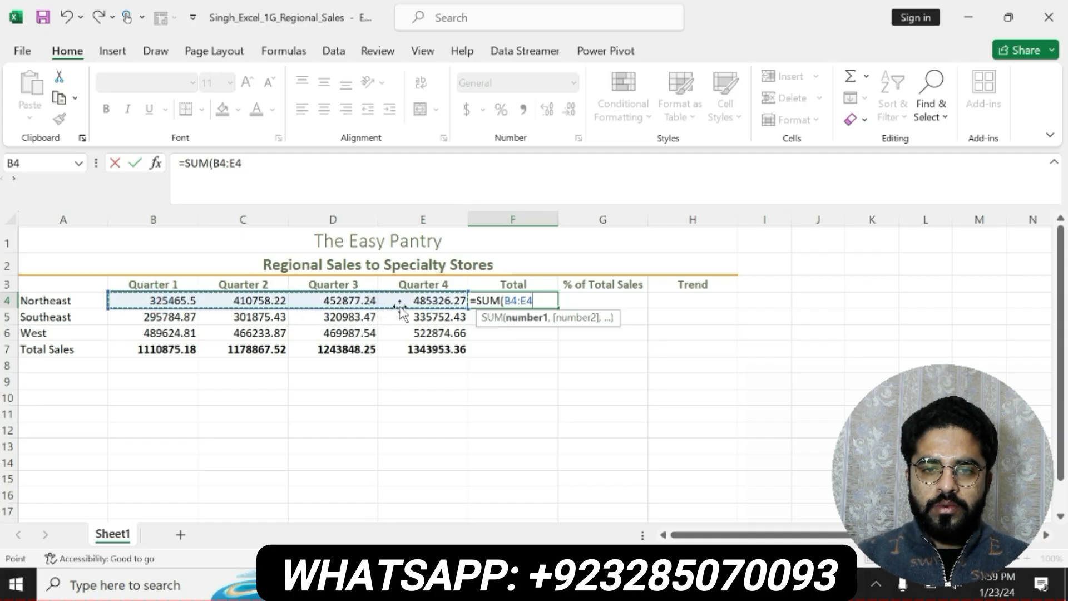
text())
key(Return)
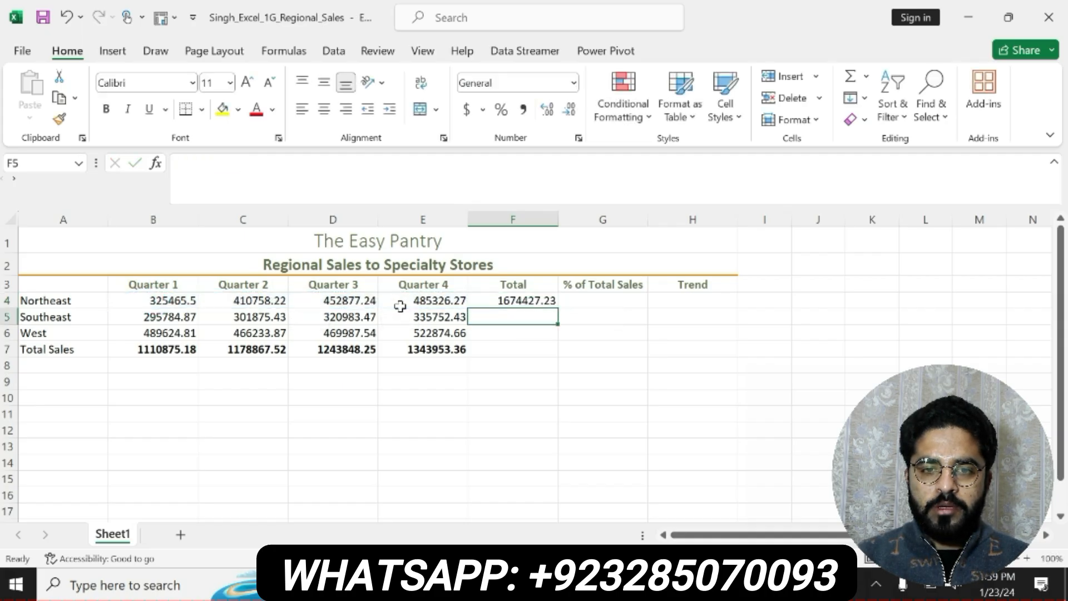
Copy the Northeast total formula in F4 down through F7
click(519, 304)
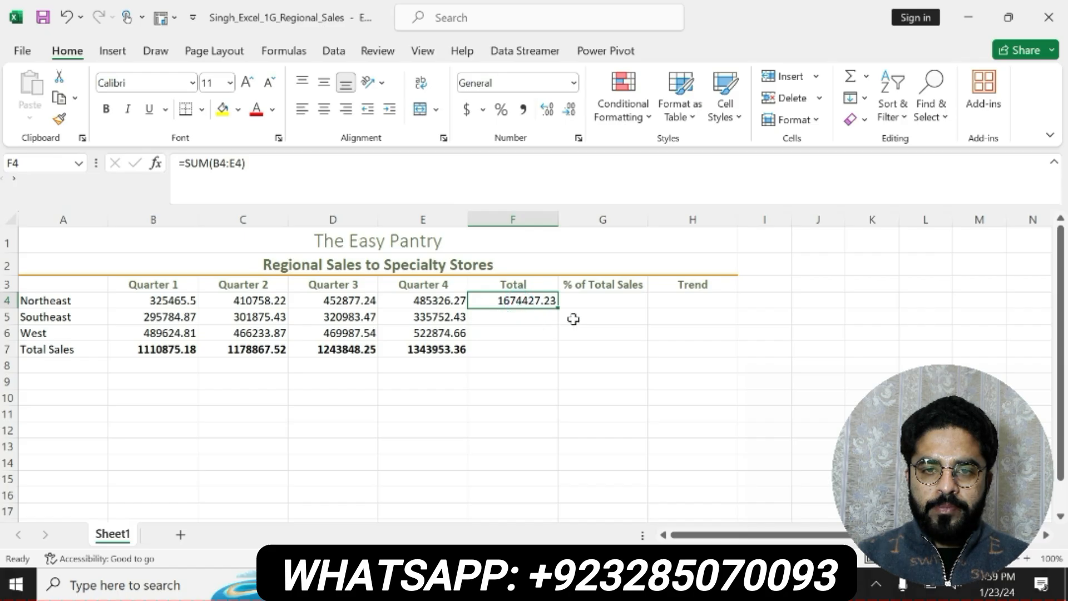
drag(557, 307, 558, 359)
click(520, 350)
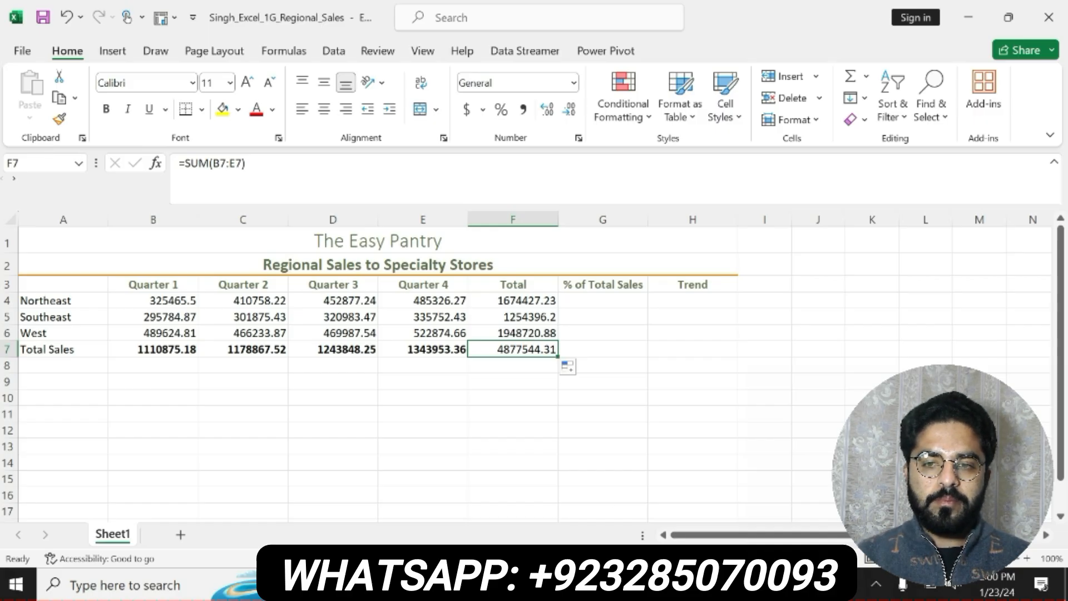
Check the step 6 instruction in Word, return to Excel, and bold the totals in F4:F7
key(alt+Tab)
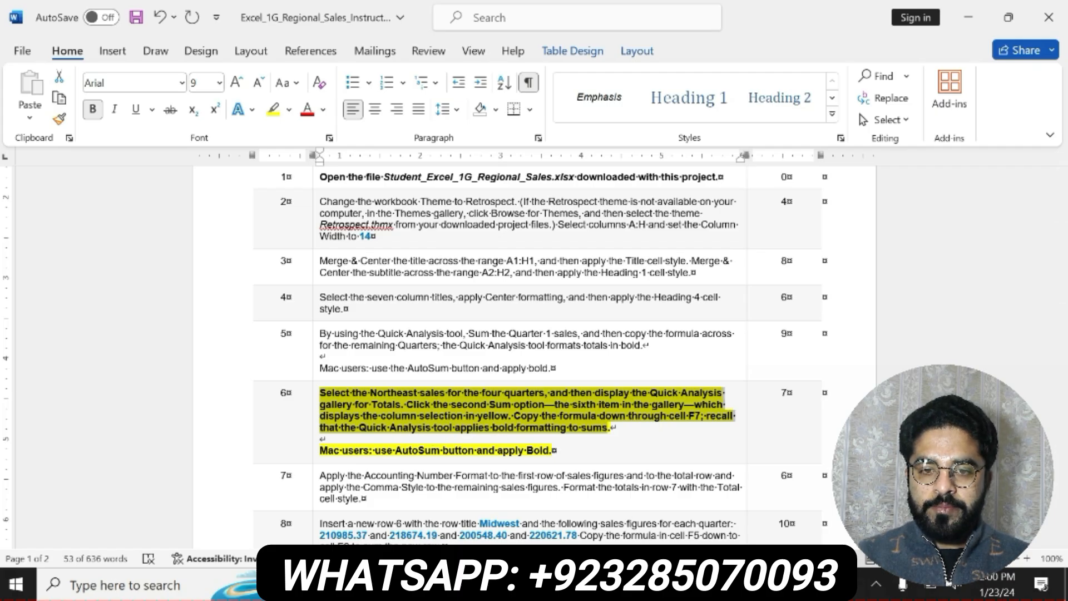
key(alt+Tab)
click(511, 298)
drag(511, 298, 513, 349)
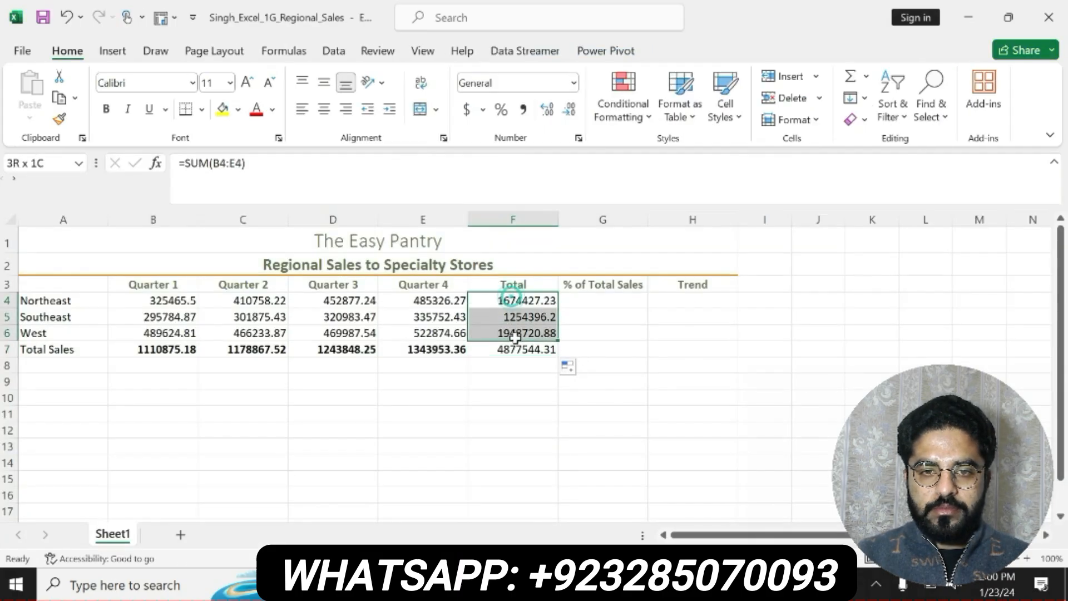
click(105, 110)
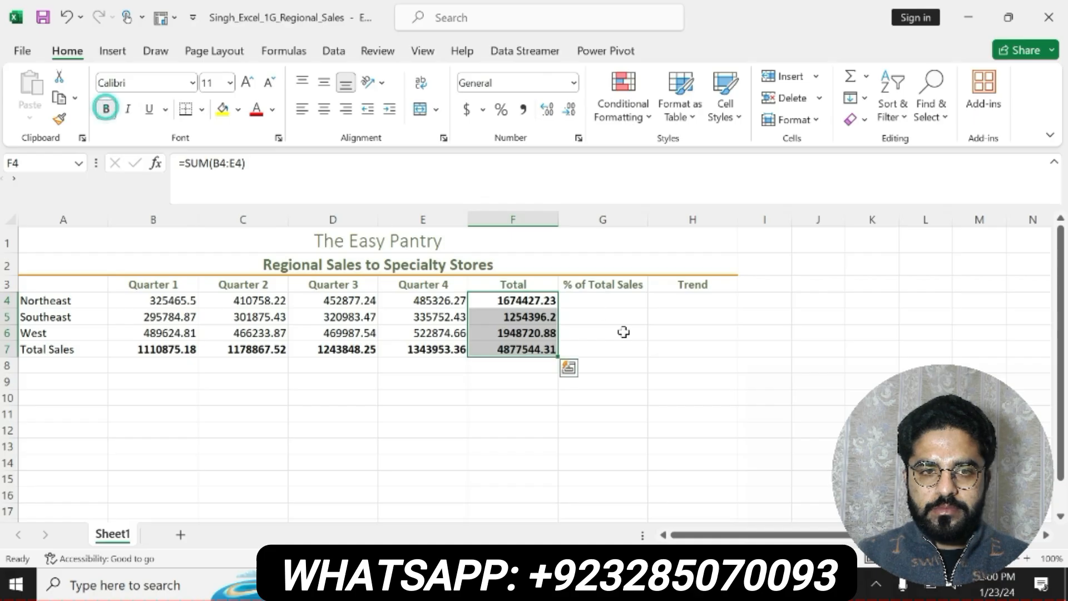
click(620, 332)
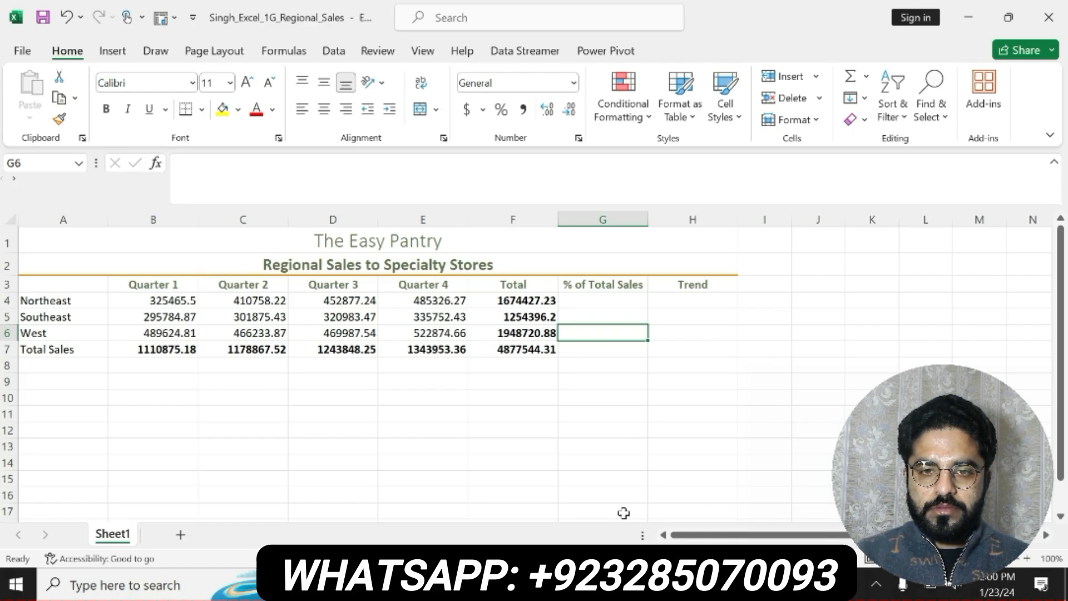
Switch to the Word instructions and undo the yellow highlight and bold on step 6
drag(140, 349, 517, 350)
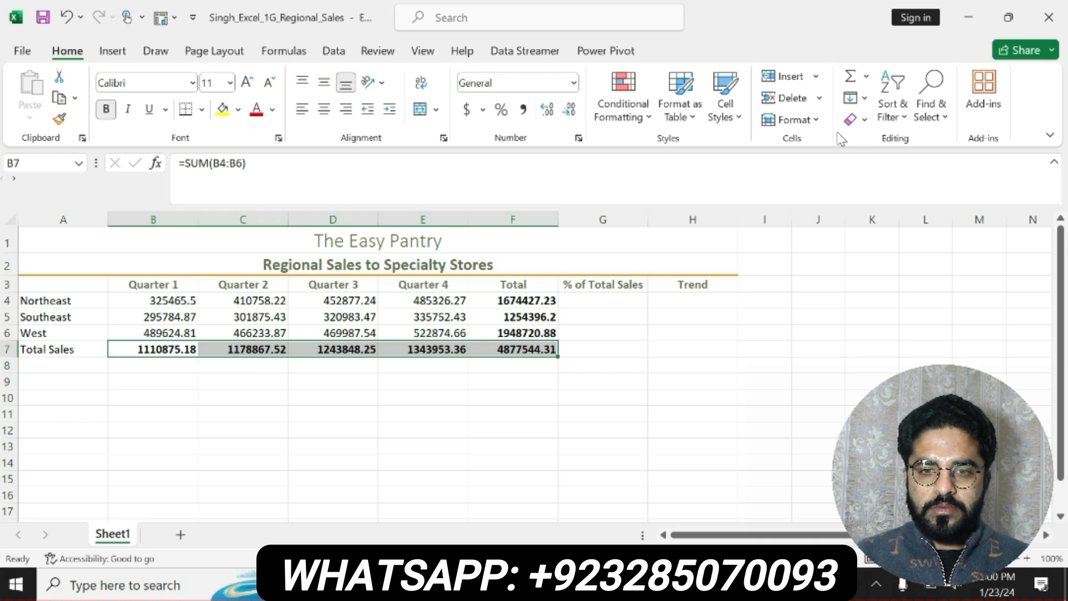
key(alt+Tab)
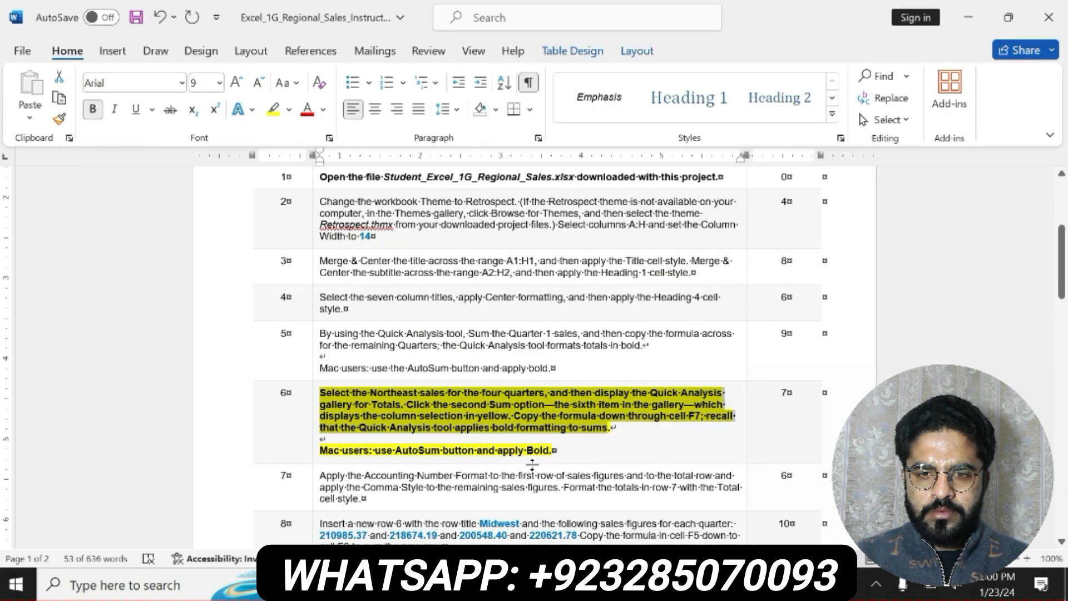
key(ctrl+z)
key(ctrl+z)
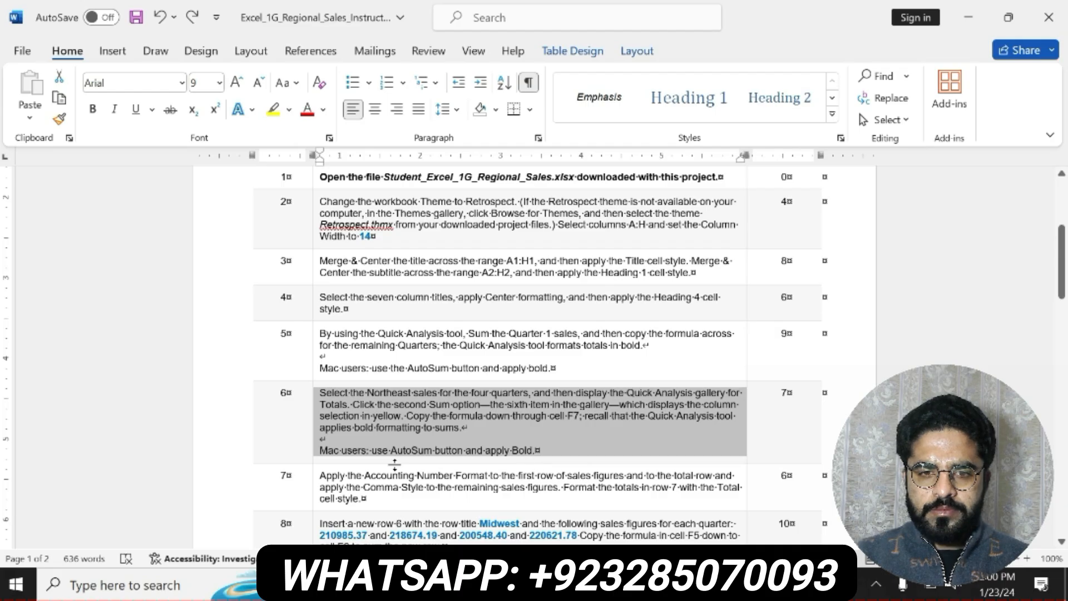
Bold the step 7 instruction about number formats, highlight it in yellow, and return to the Excel workbook
drag(320, 476, 364, 499)
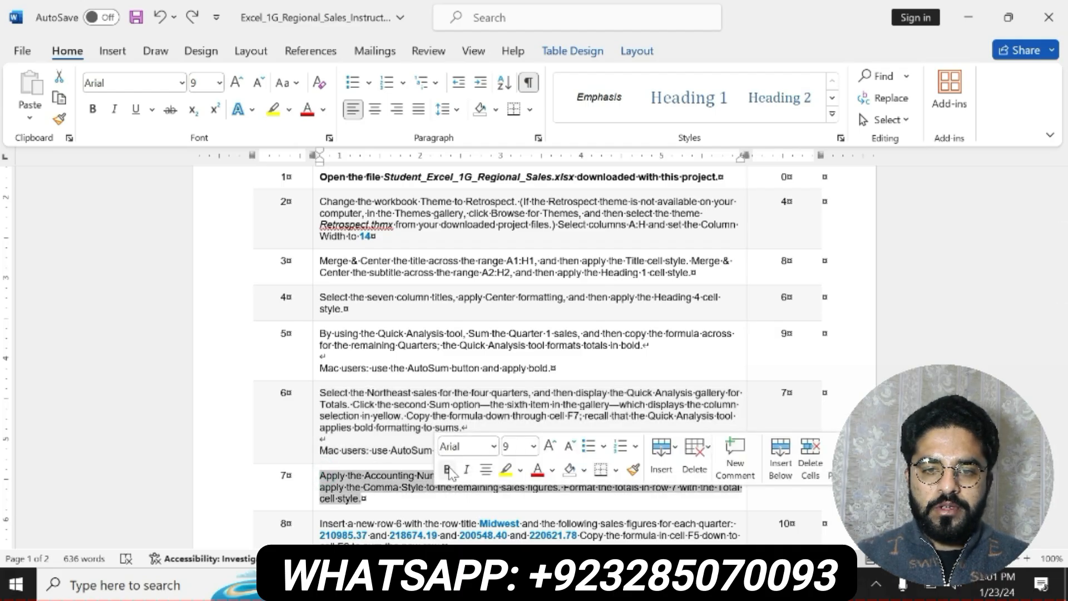
click(446, 468)
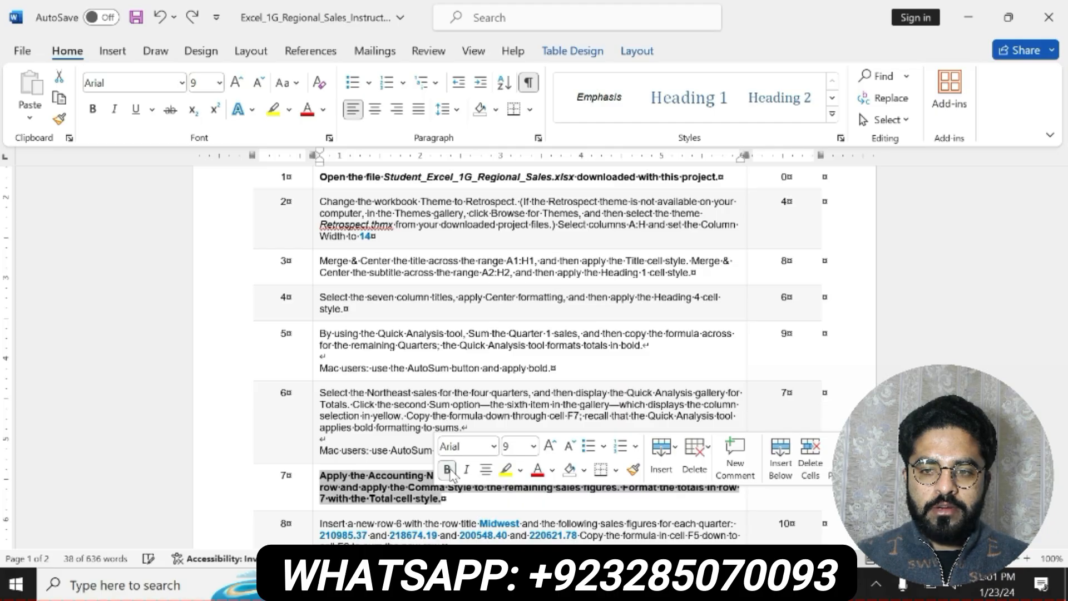
click(505, 470)
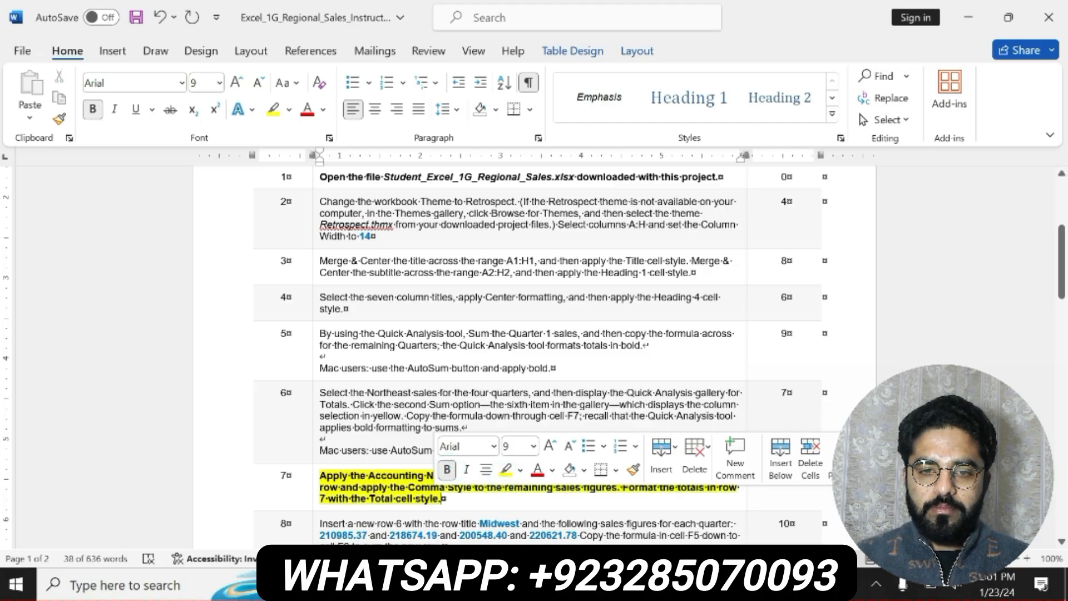
click(320, 475)
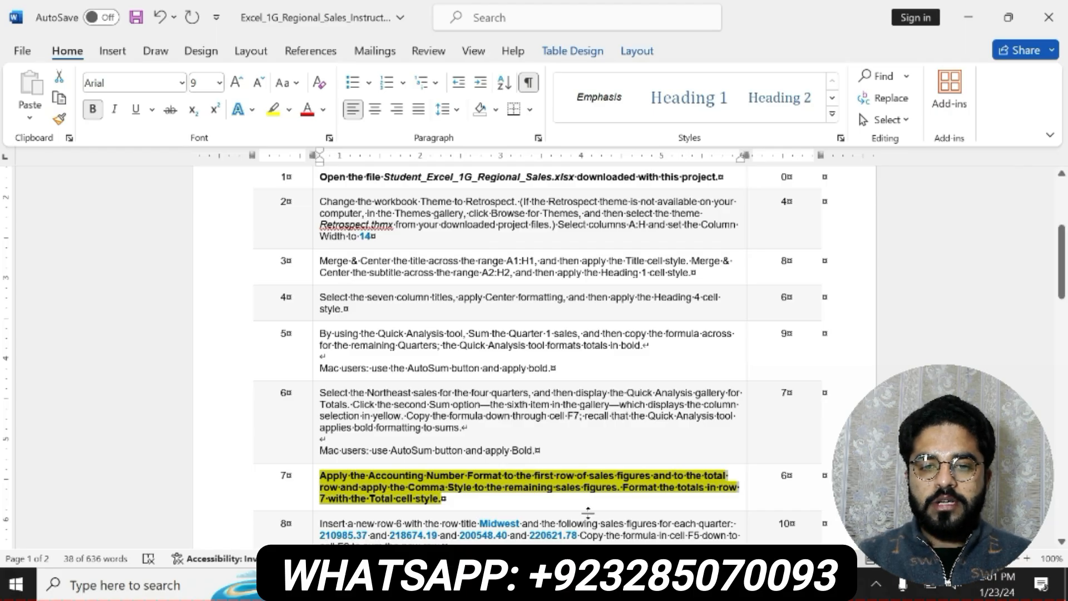
click(444, 584)
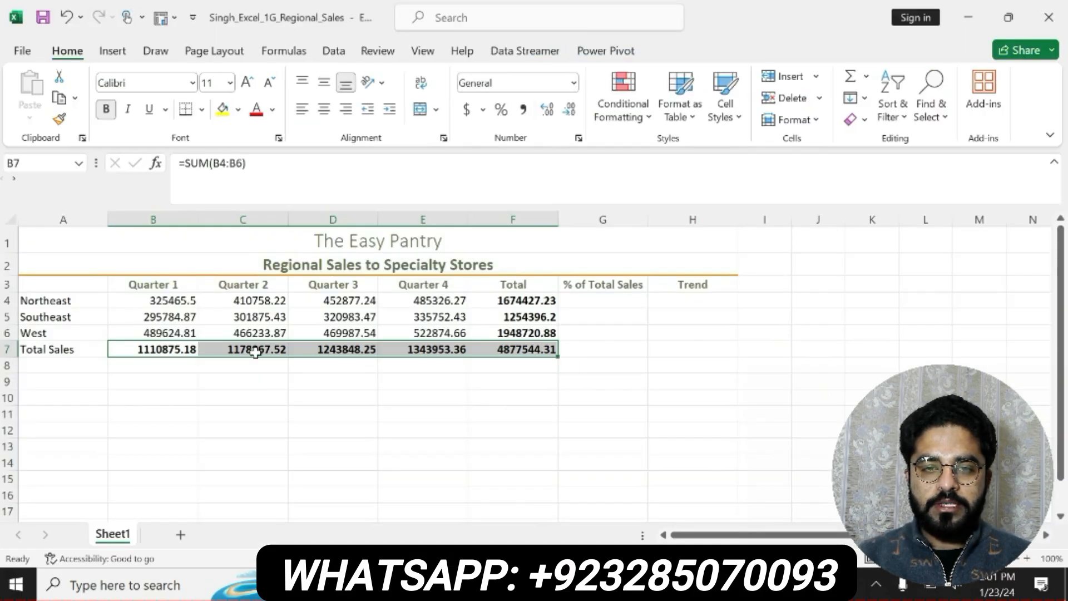
Apply the Accounting Number Format to the Northeast figures in B4:F4 and the Total Sales figures in B7:F7
click(141, 301)
drag(141, 300, 497, 298)
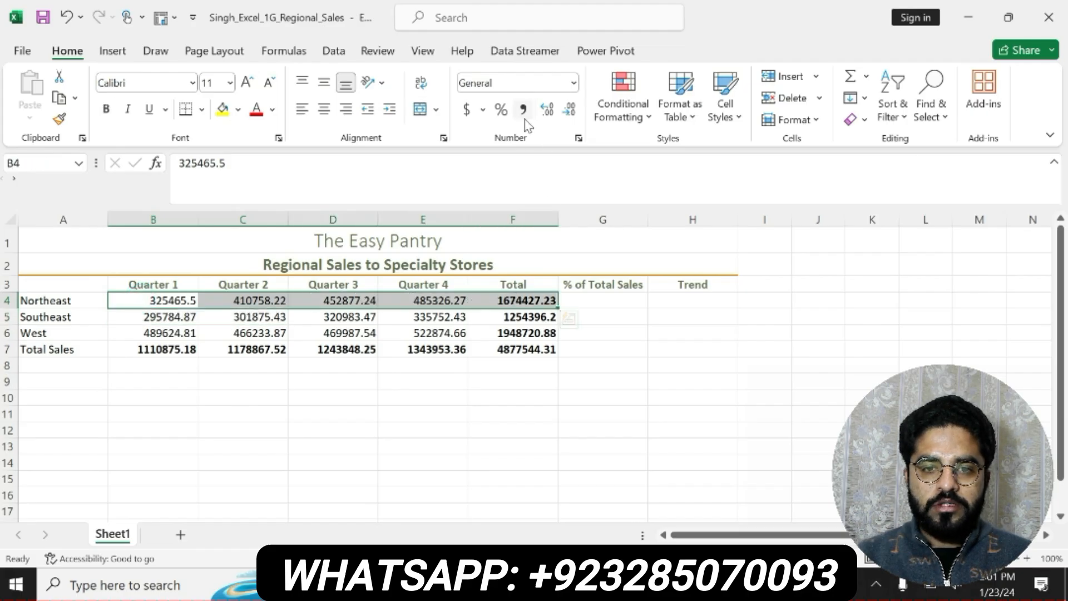
click(466, 109)
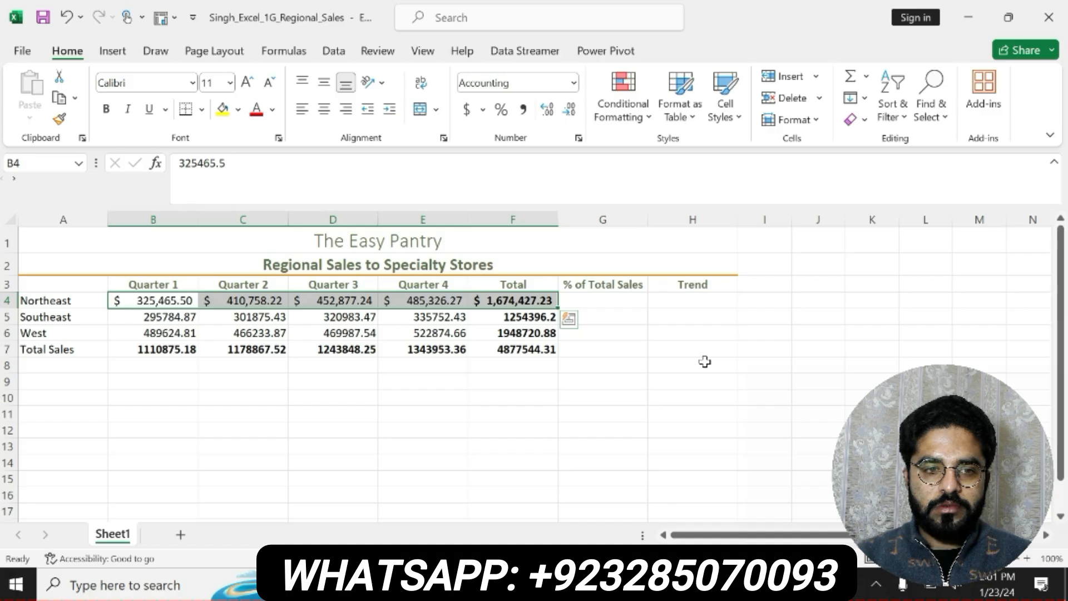
key(alt+Tab)
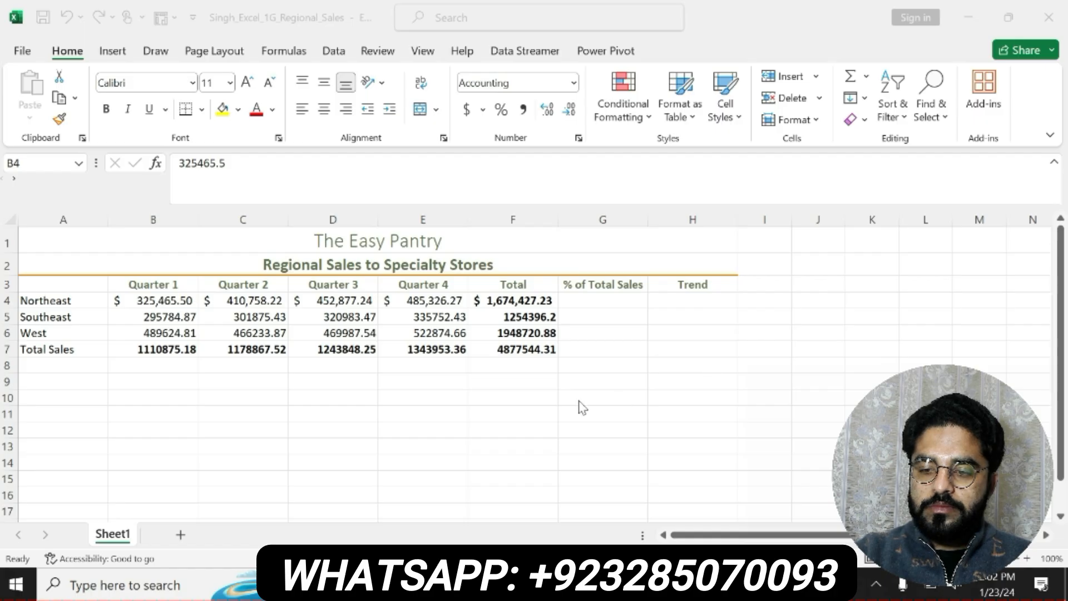
click(167, 350)
drag(161, 349, 514, 350)
click(467, 114)
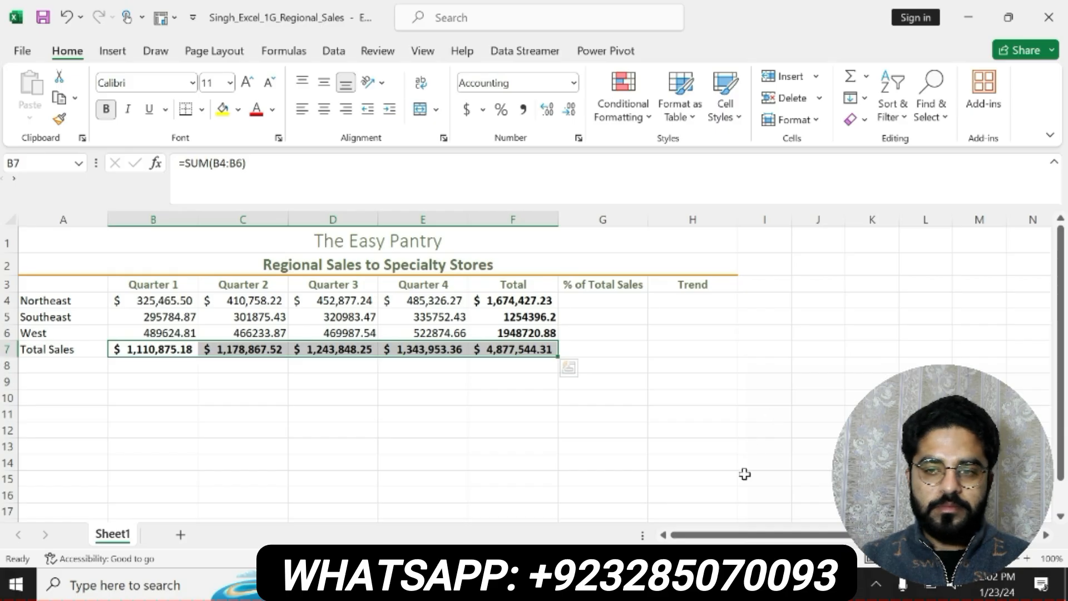
Switch to the Word instructions and undo the yellow highlight and bold on step 7
click(687, 584)
key(ctrl+z)
key(ctrl+z)
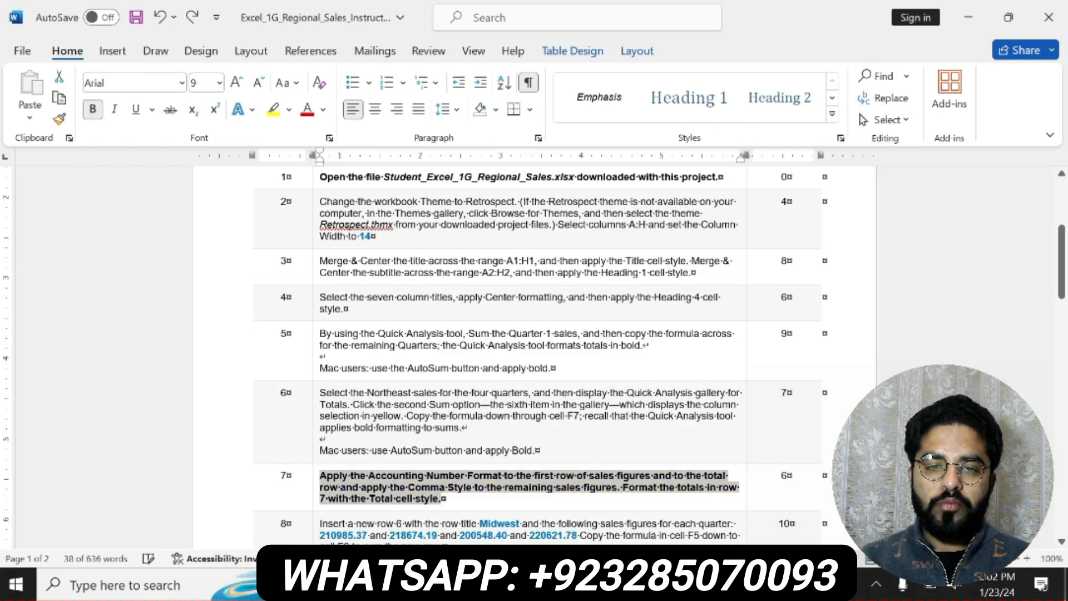
Bold the step 8 instruction about inserting a Midwest row, highlight it in yellow, and select its text
scroll(1063, 283, down, 3)
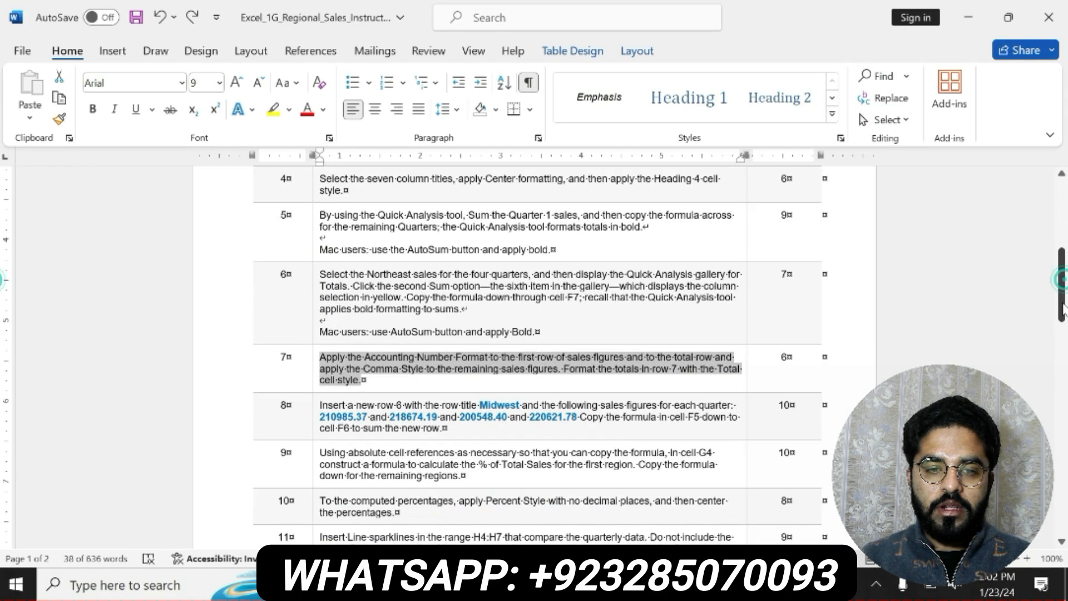
click(316, 405)
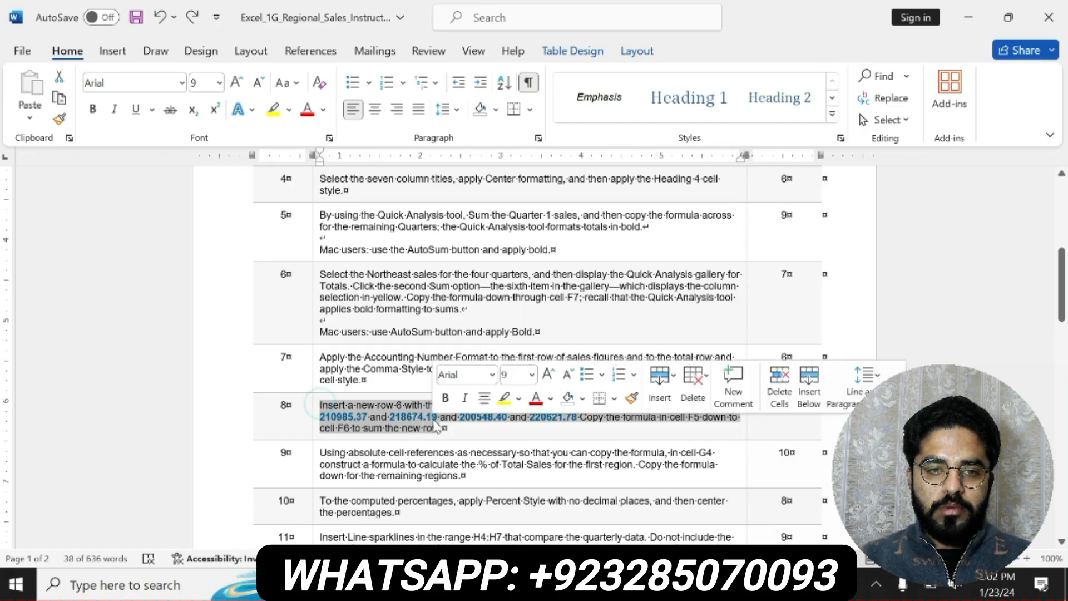
click(445, 397)
click(503, 398)
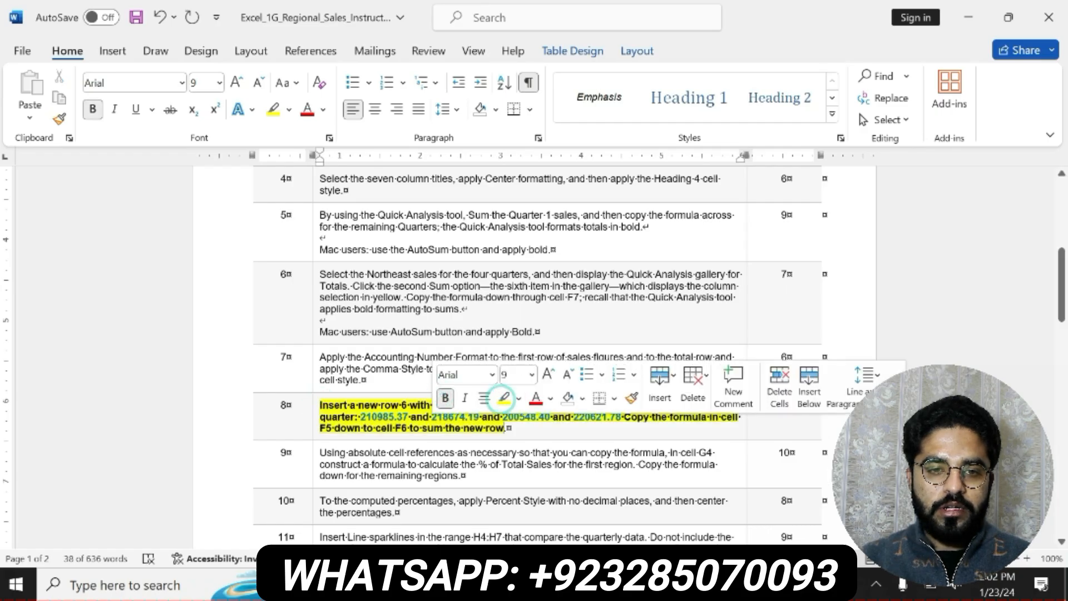
click(314, 401)
drag(314, 402, 506, 427)
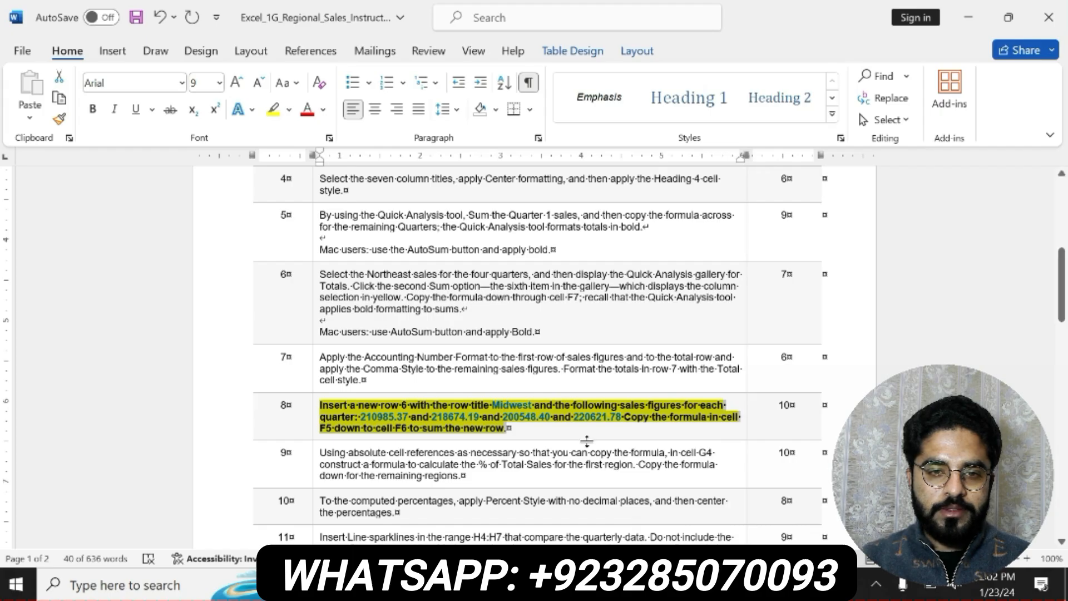
Copy the row title Midwest from the step 8 instruction and return to the Excel workbook
click(499, 405)
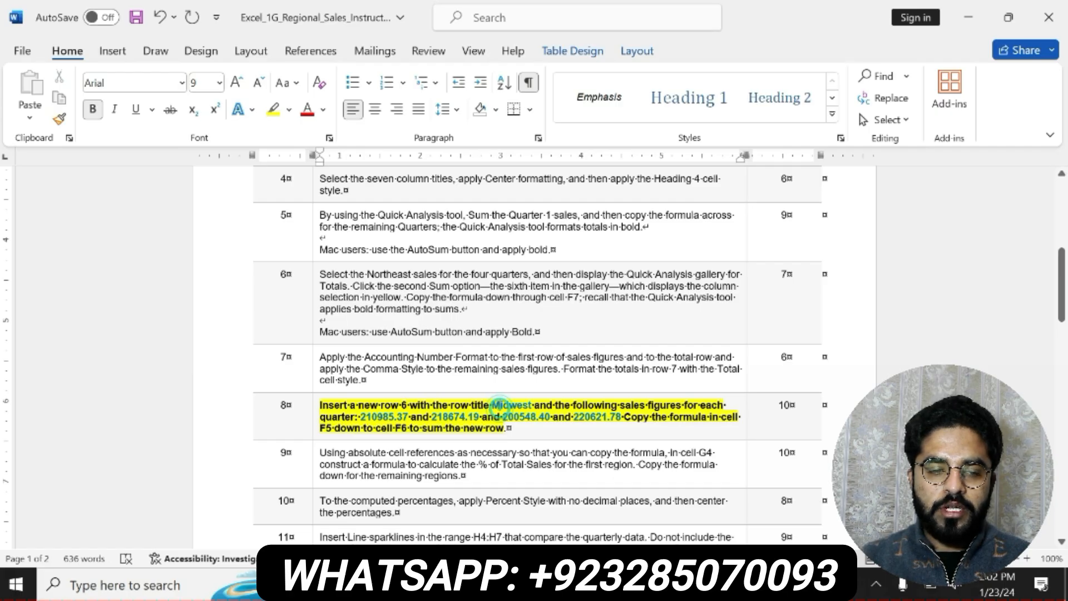
drag(492, 405, 531, 404)
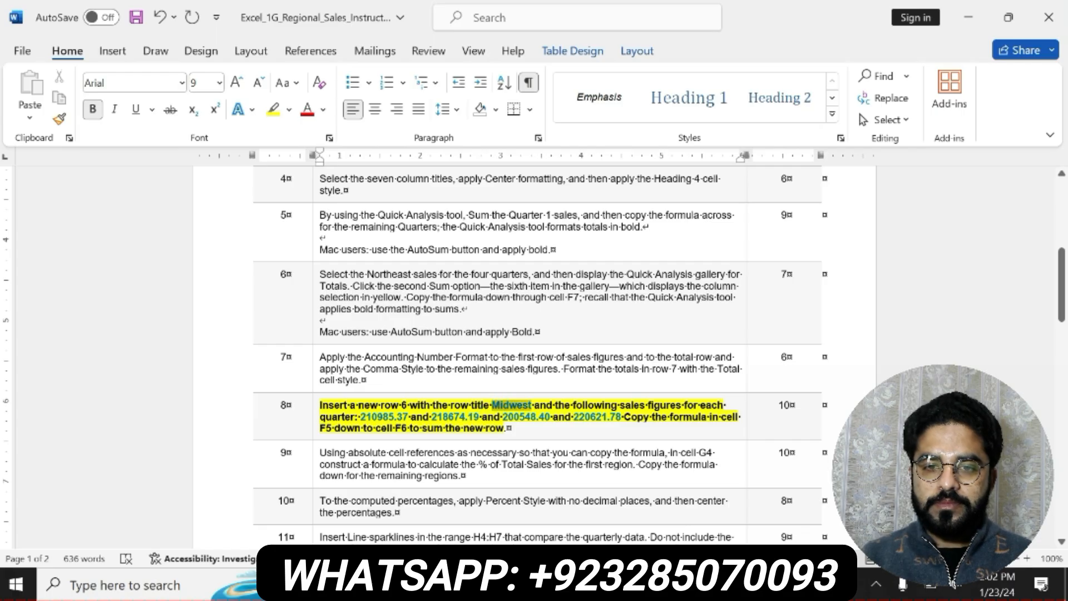
key(ctrl+c)
key(alt+Tab)
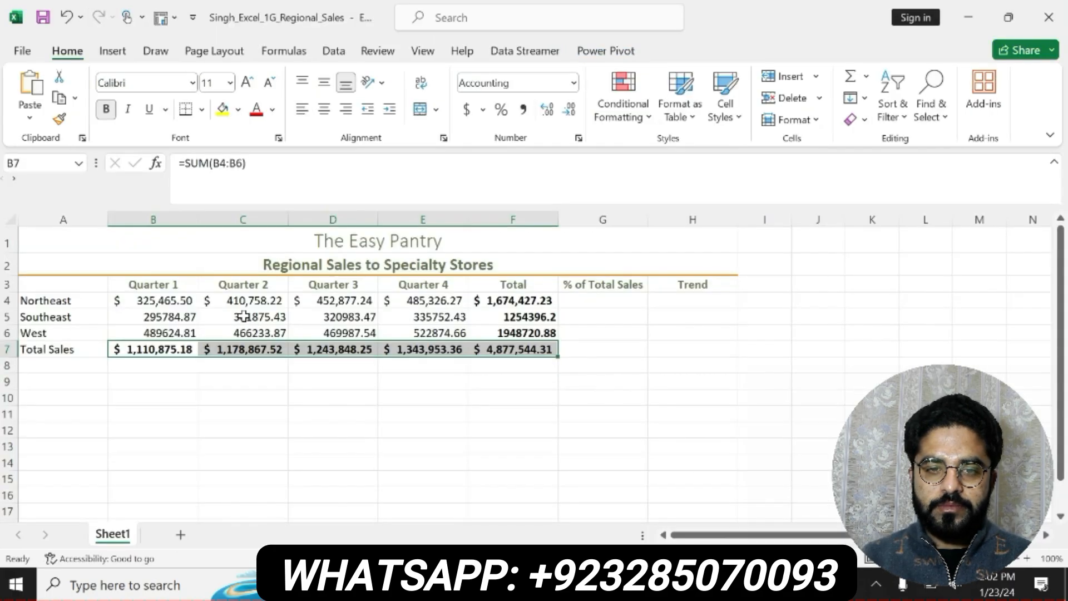
Insert a new row 6 above the West row and select cell A6
click(8, 333)
right_click(7, 333)
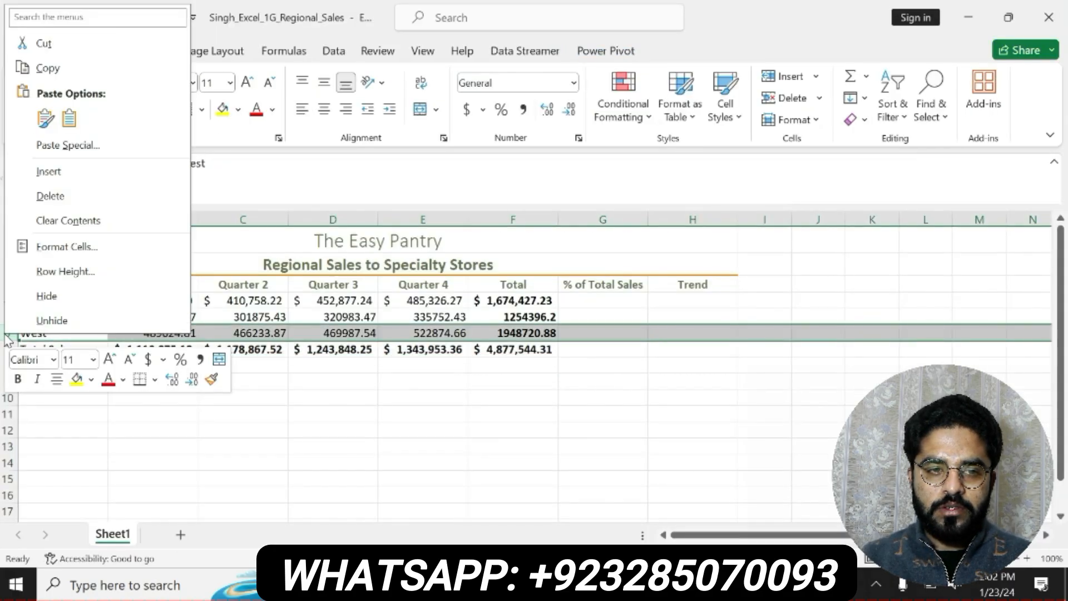
click(45, 172)
click(63, 332)
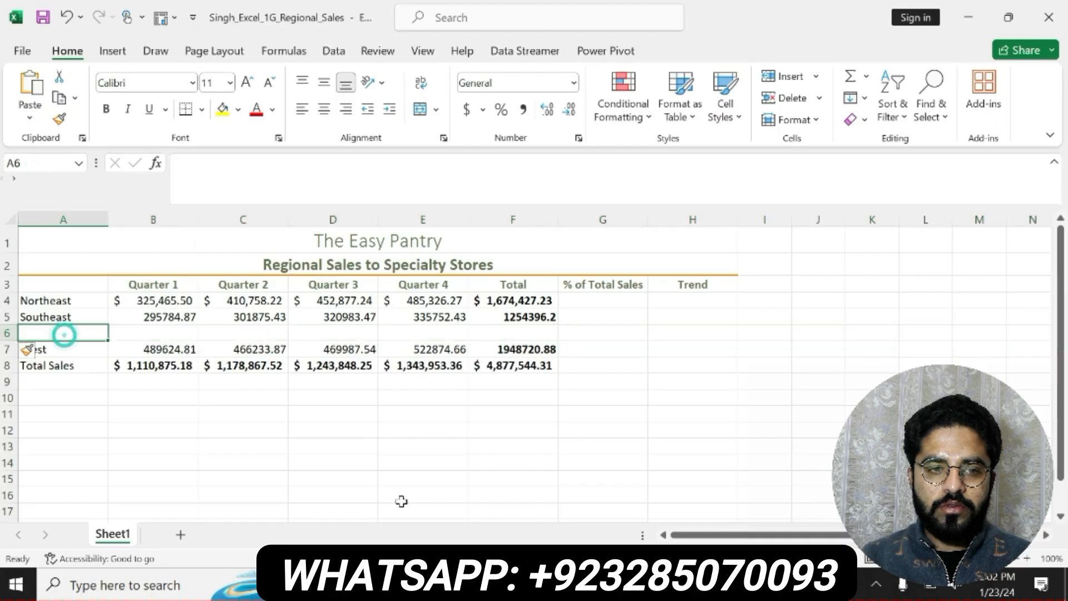
Paste the copied row title Midwest into cell A6, after rechecking step 8 in Word
key(alt+Tab)
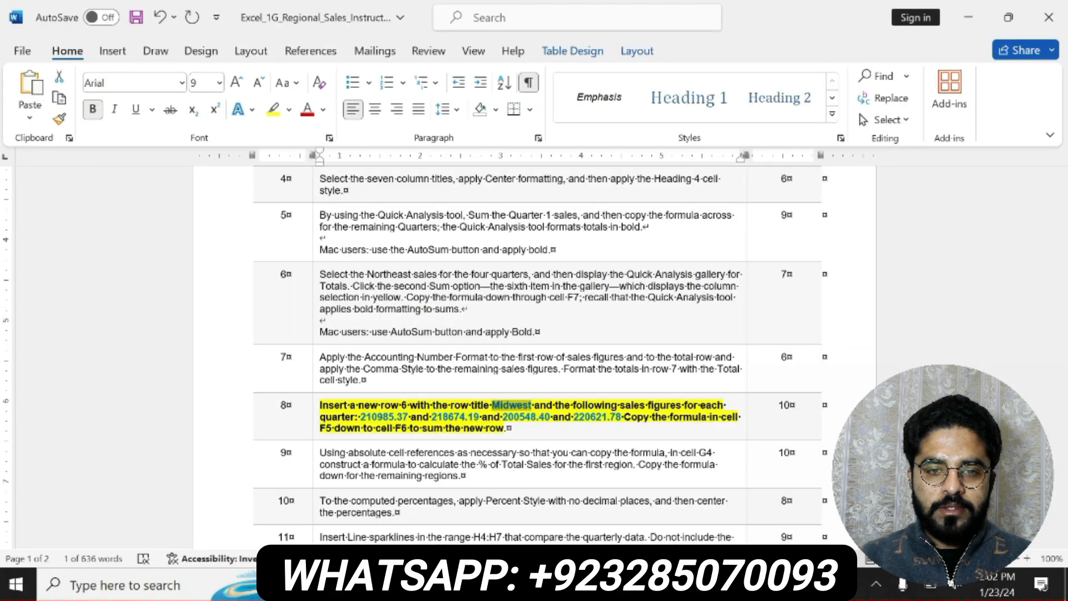
key(alt+Tab)
click(260, 198)
key(ctrl+v)
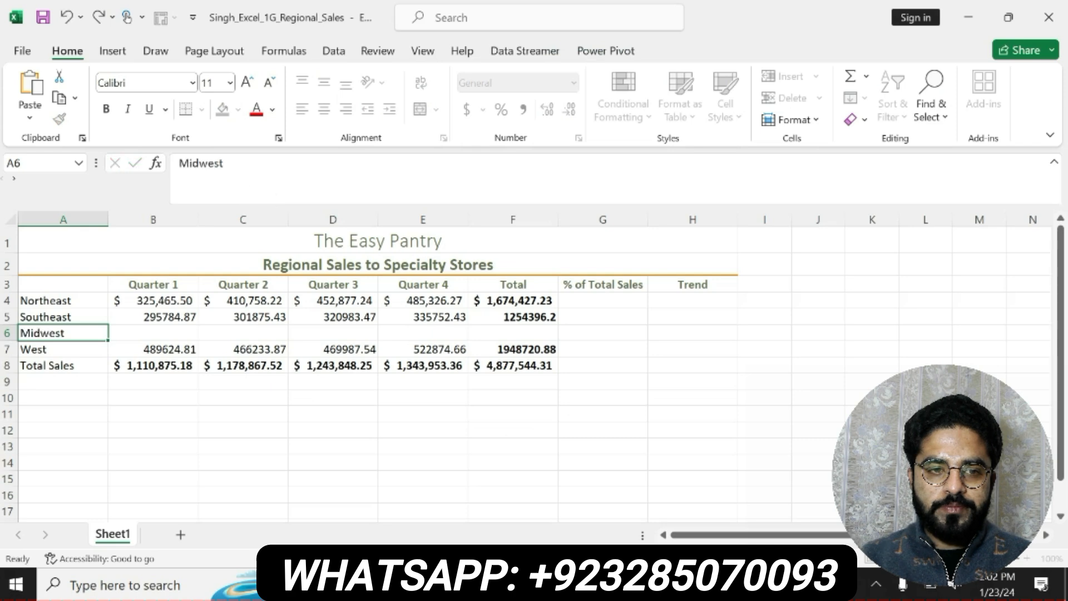
key(Return)
Copy the Quarter 1 figure 210985.37 from step 8 in Word and enter it in cell B6 in Excel
click(179, 335)
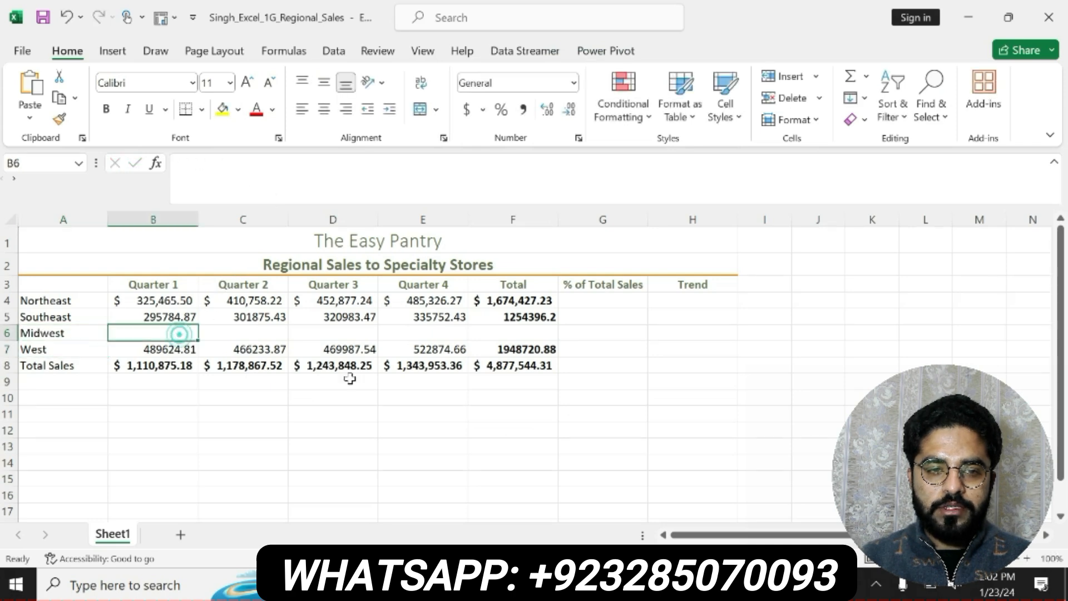
key(alt+Tab)
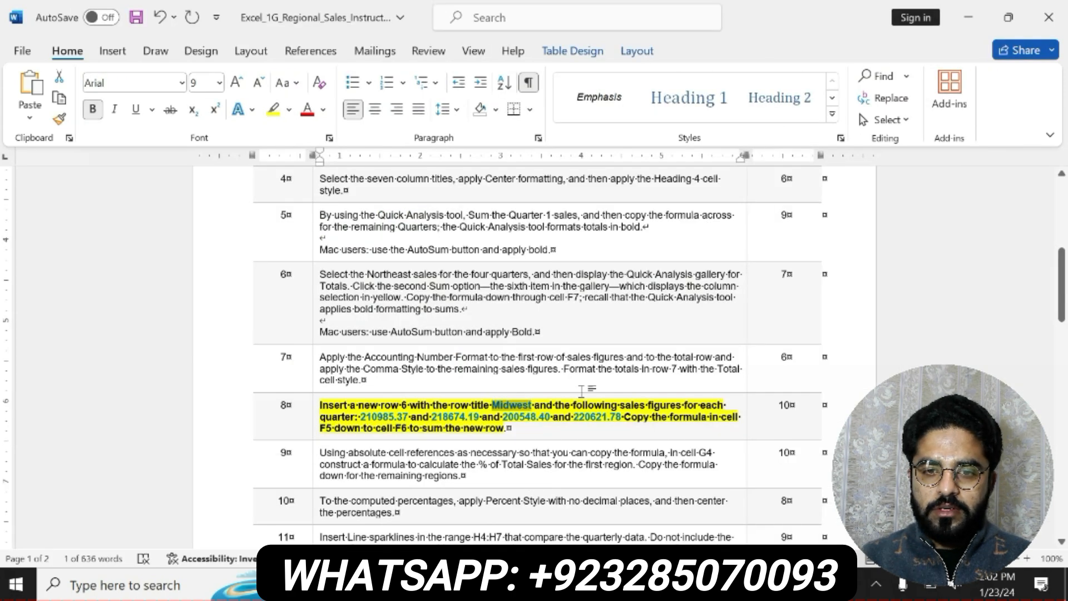
drag(360, 418, 411, 418)
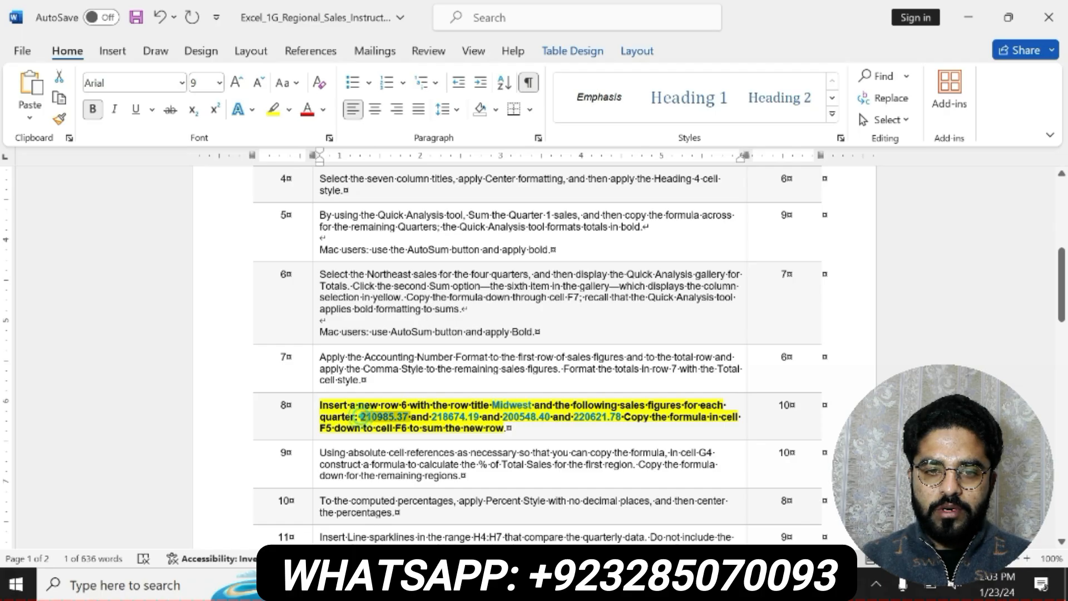
key(ctrl+c)
key(alt+Tab)
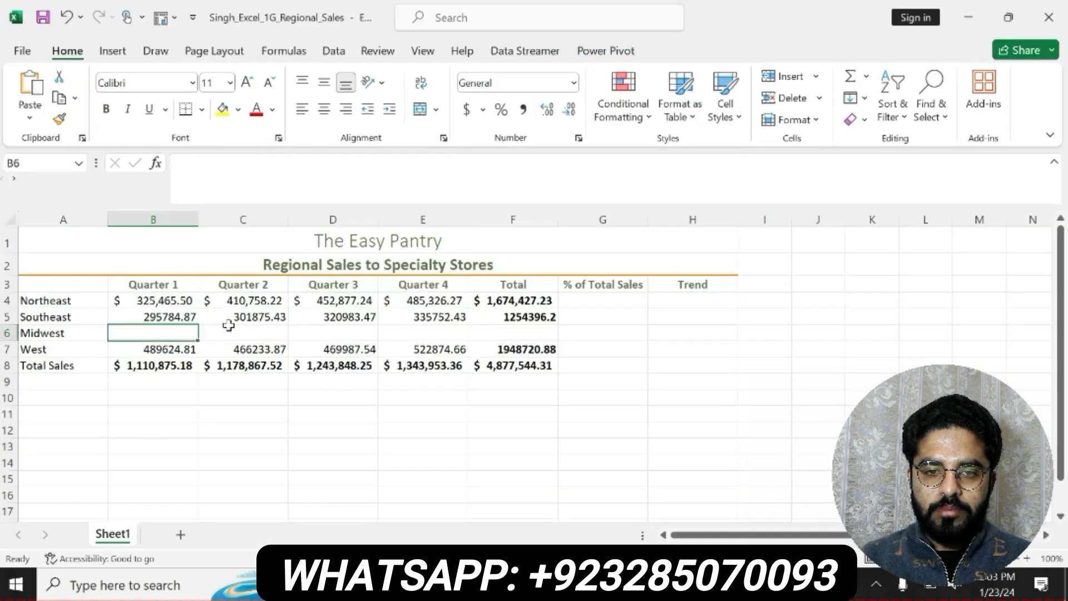
click(232, 191)
key(ctrl+v)
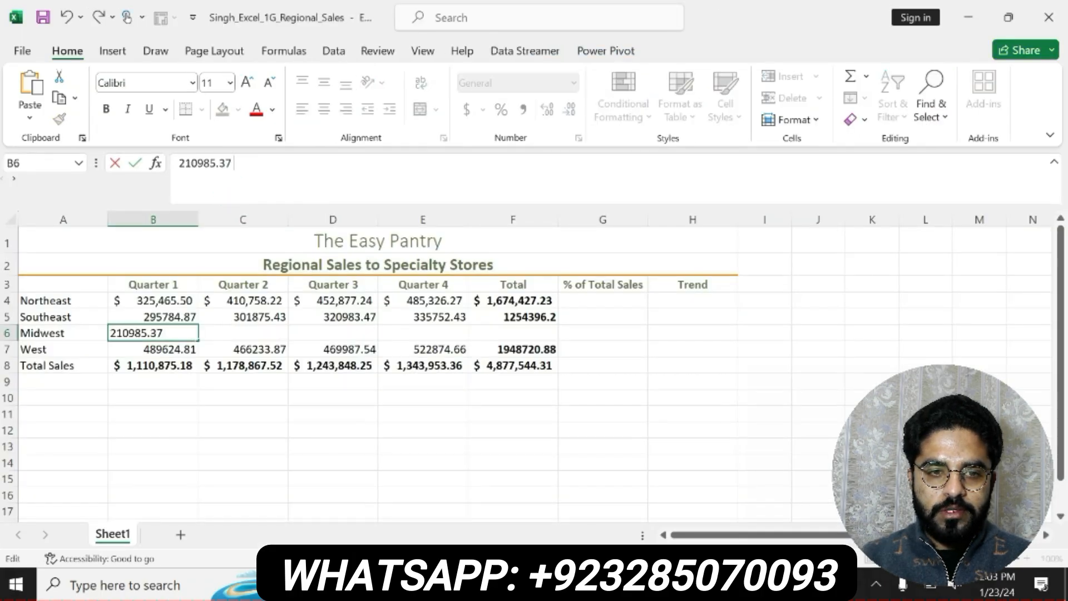
key(Return)
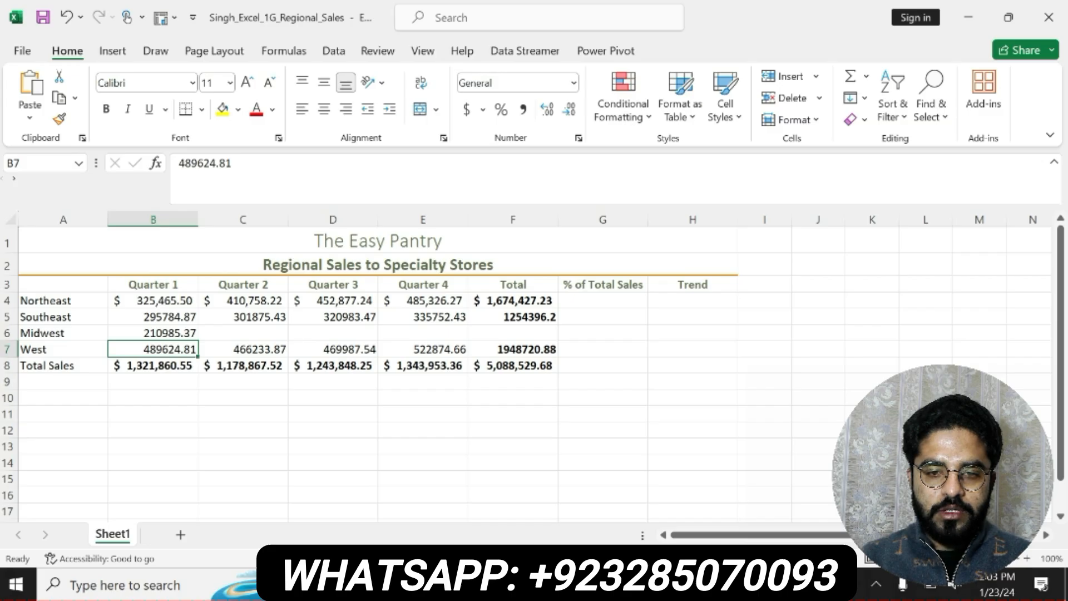
Copy the Quarter 2 figure 218674.19 from the Word instructions into cell C6 of the Midwest row
key(alt+Tab)
drag(431, 417, 479, 417)
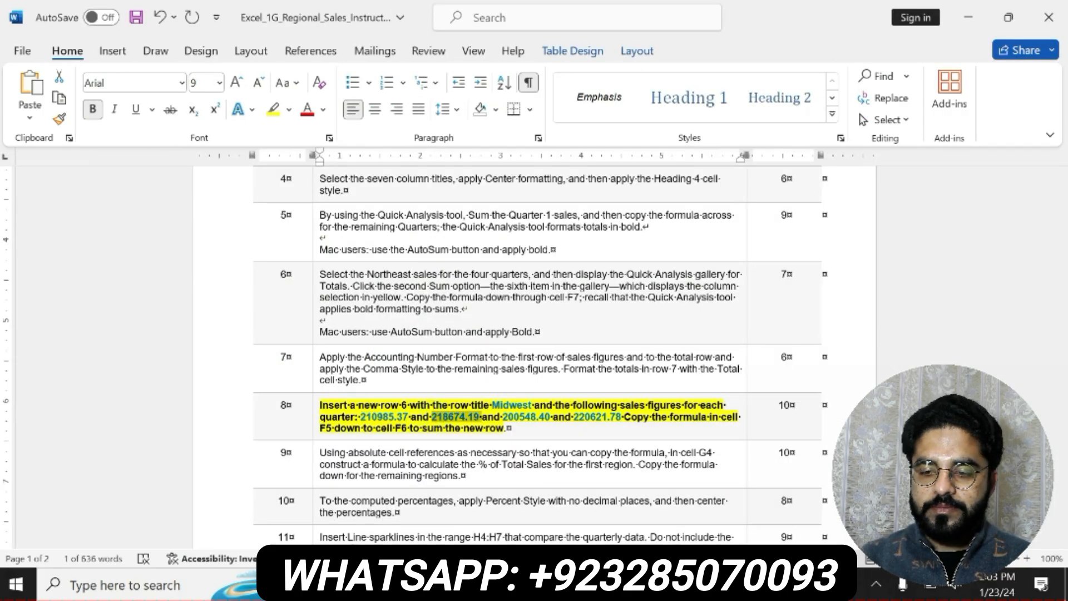
key(alt+Tab)
click(275, 333)
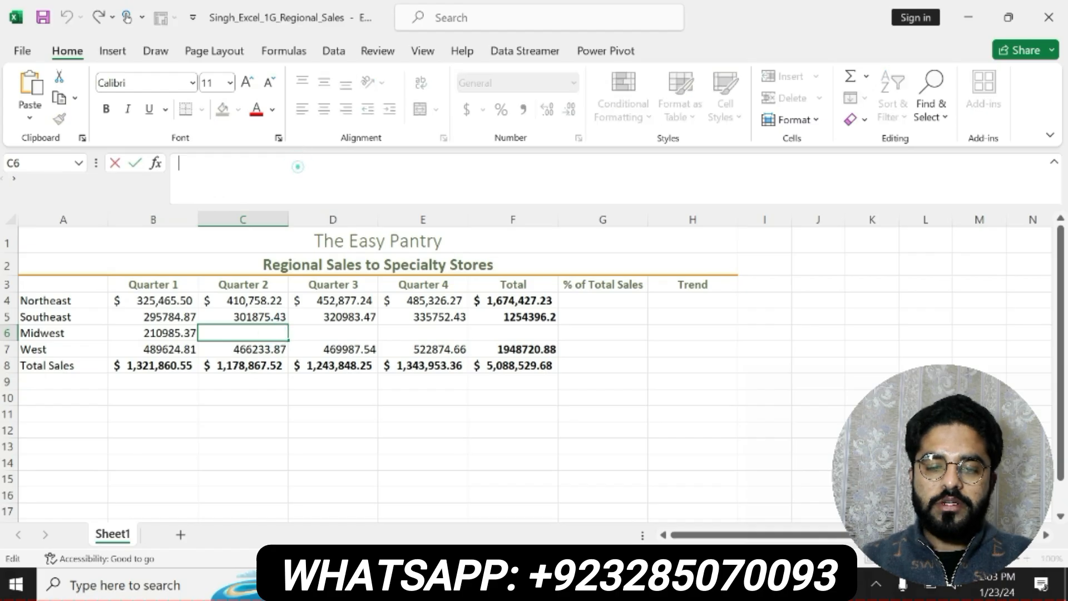
key(ctrl+v)
key(Return)
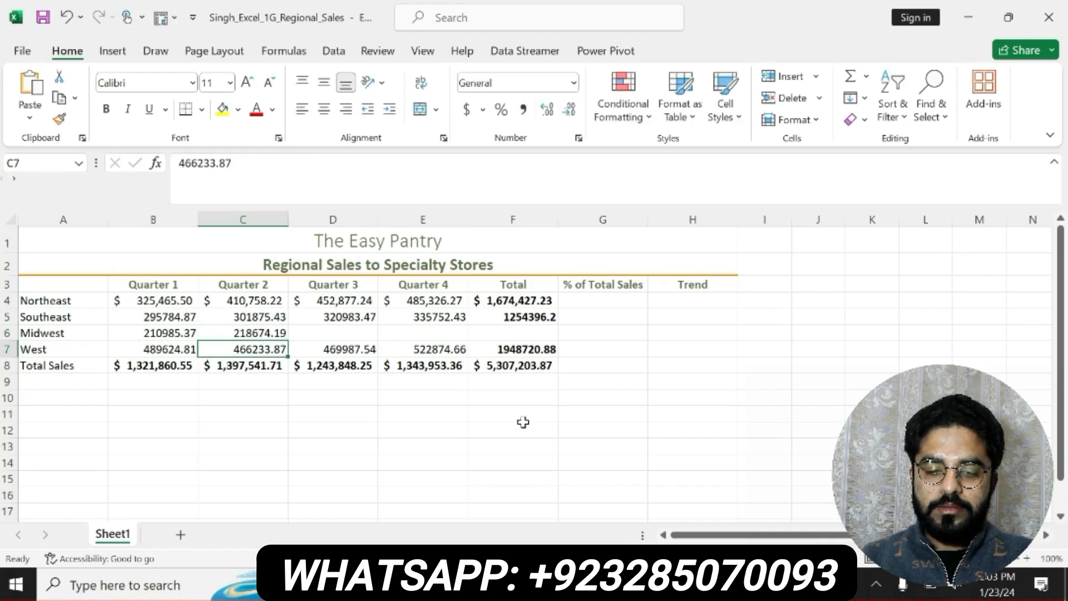
Copy the Quarter 3 figure 200548.40 from the Word instructions into cell D6 of the Midwest row
key(alt+Tab)
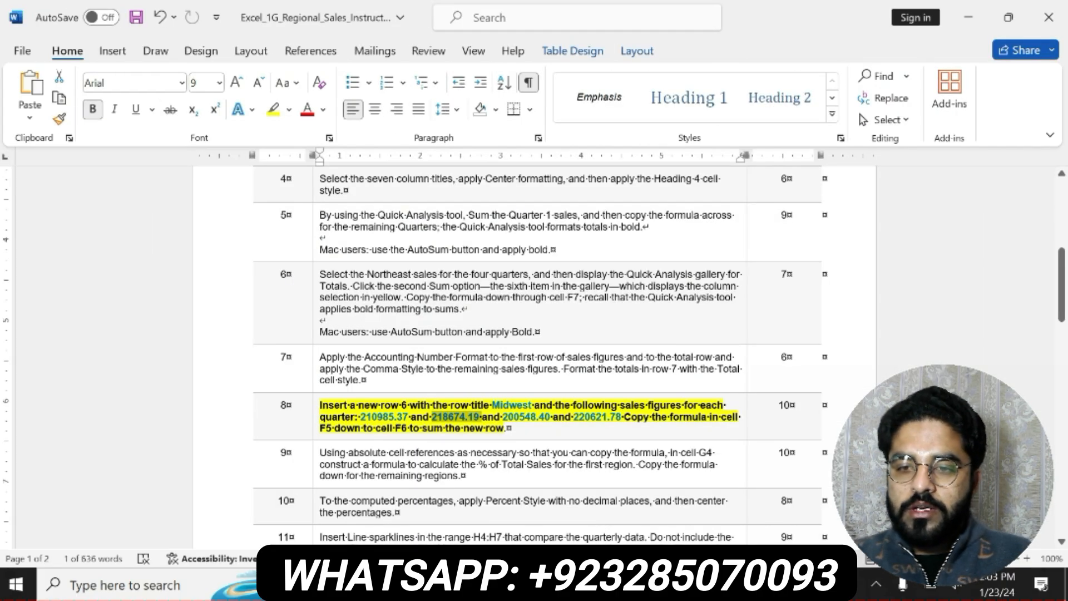
drag(503, 417, 551, 417)
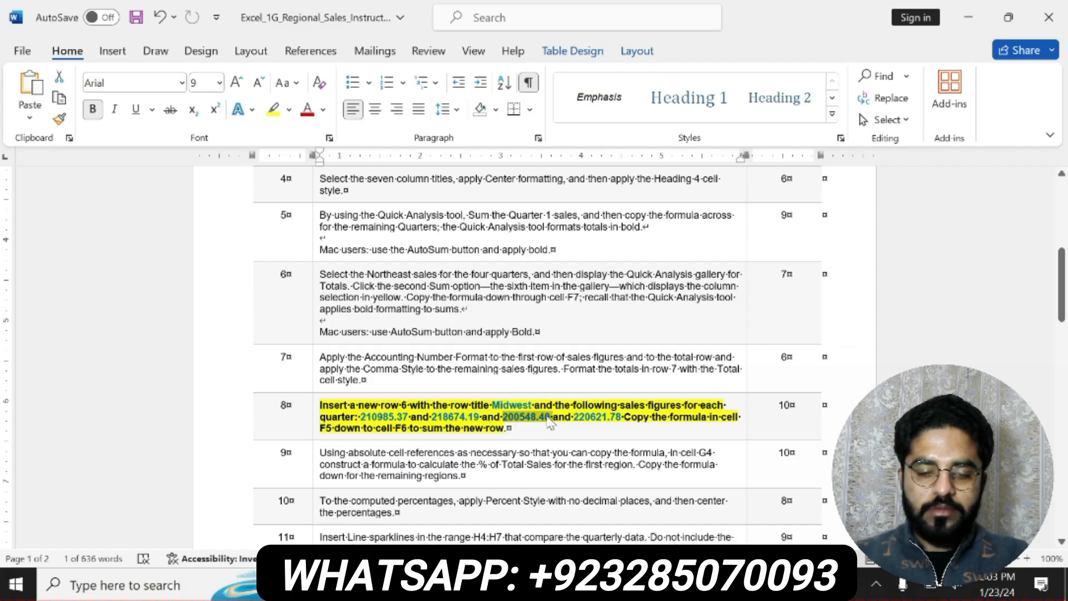
key(alt+Tab)
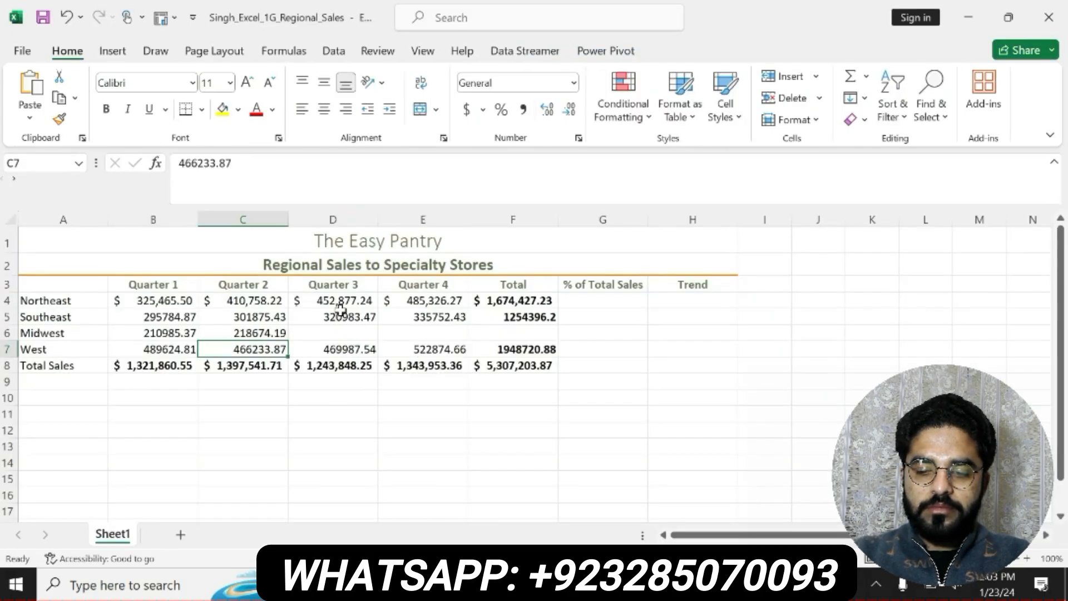
click(342, 332)
click(305, 184)
key(ctrl+v)
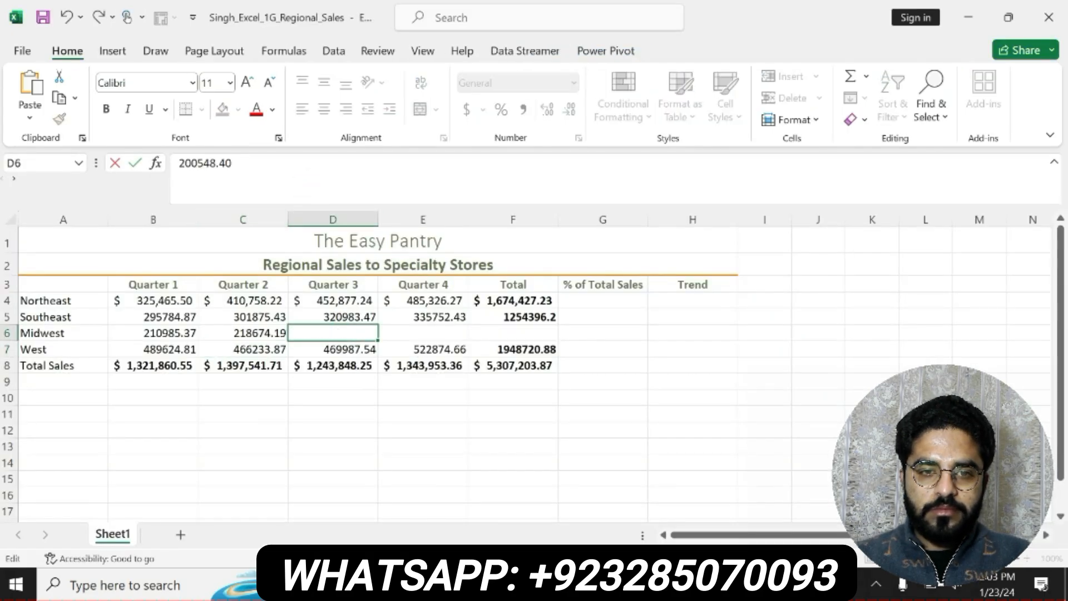
key(Return)
Copy the Quarter 4 figure 220621.78 from the Word instructions into cell E6 of the Midwest row
key(alt+Tab)
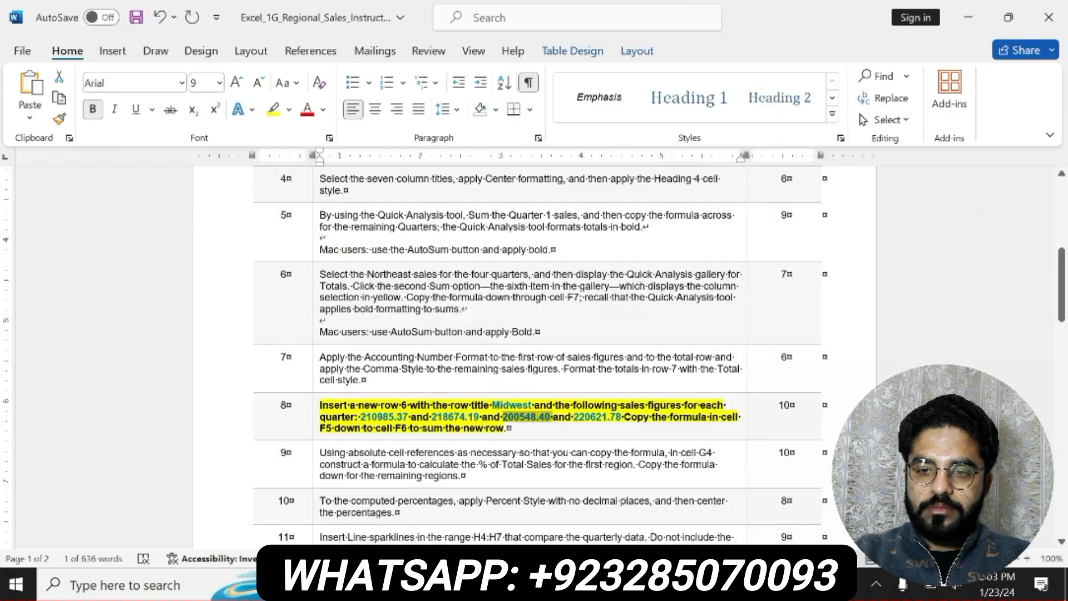
drag(574, 417, 622, 416)
key(alt+Tab)
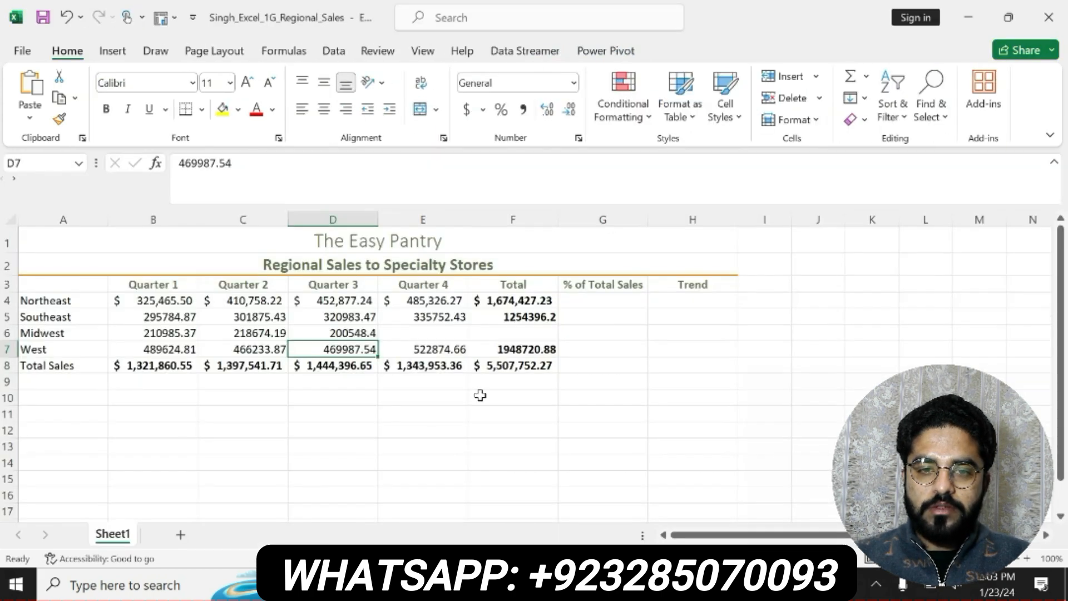
click(431, 328)
click(358, 164)
key(ctrl+v)
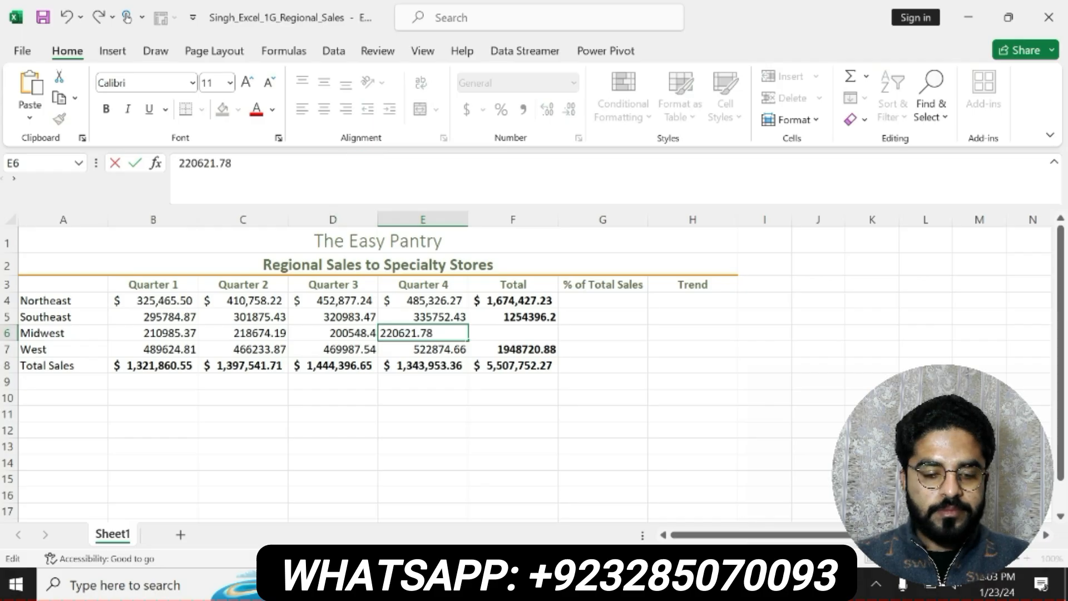
key(Return)
Copy the Southeast total formula in F5 down to F6 to sum the Midwest row
click(512, 334)
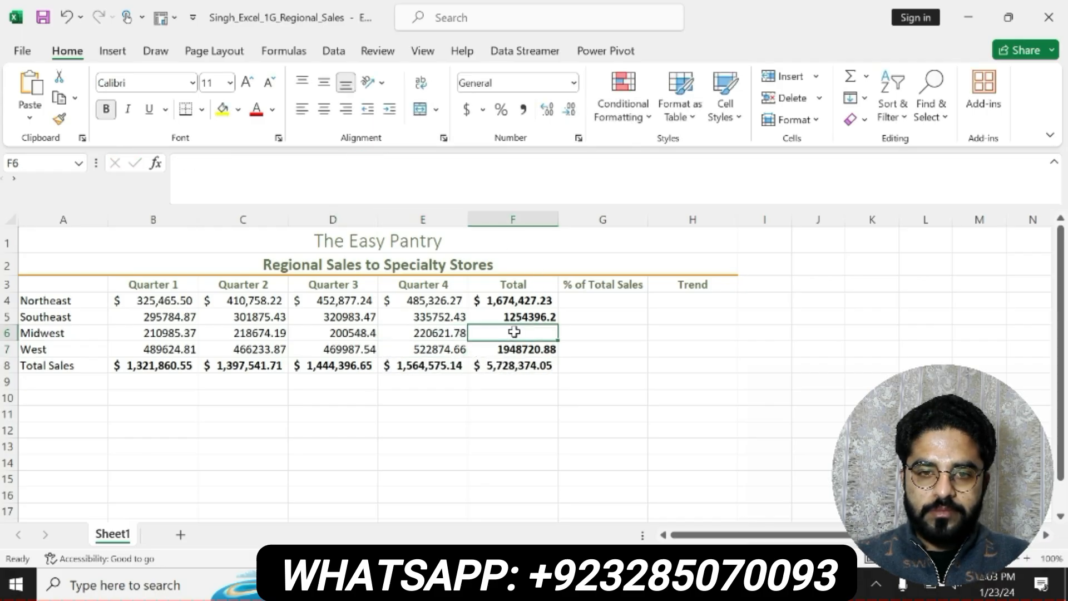
click(554, 317)
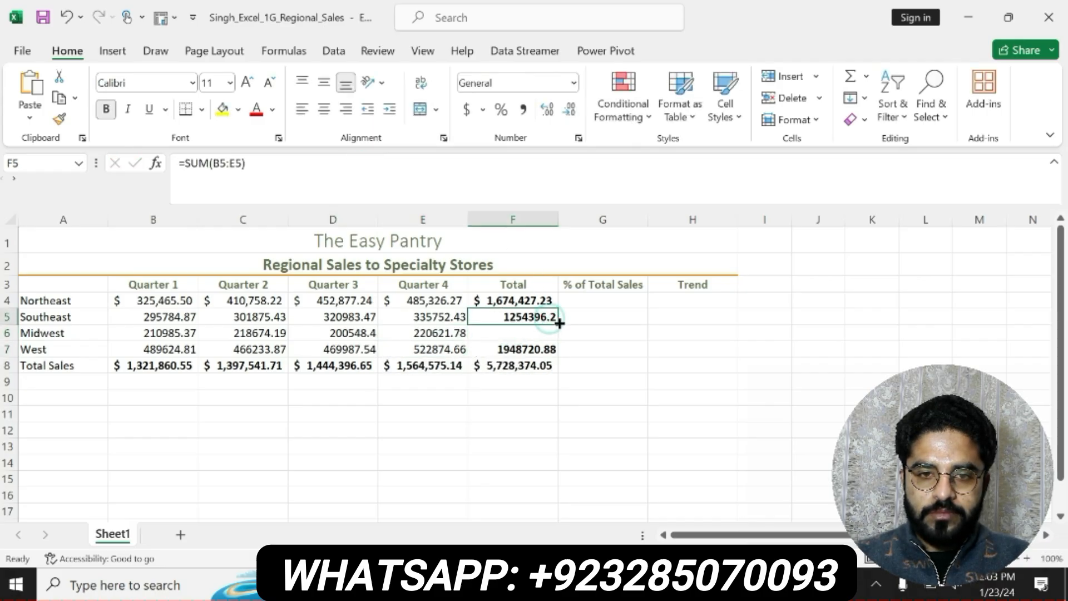
drag(557, 325, 559, 334)
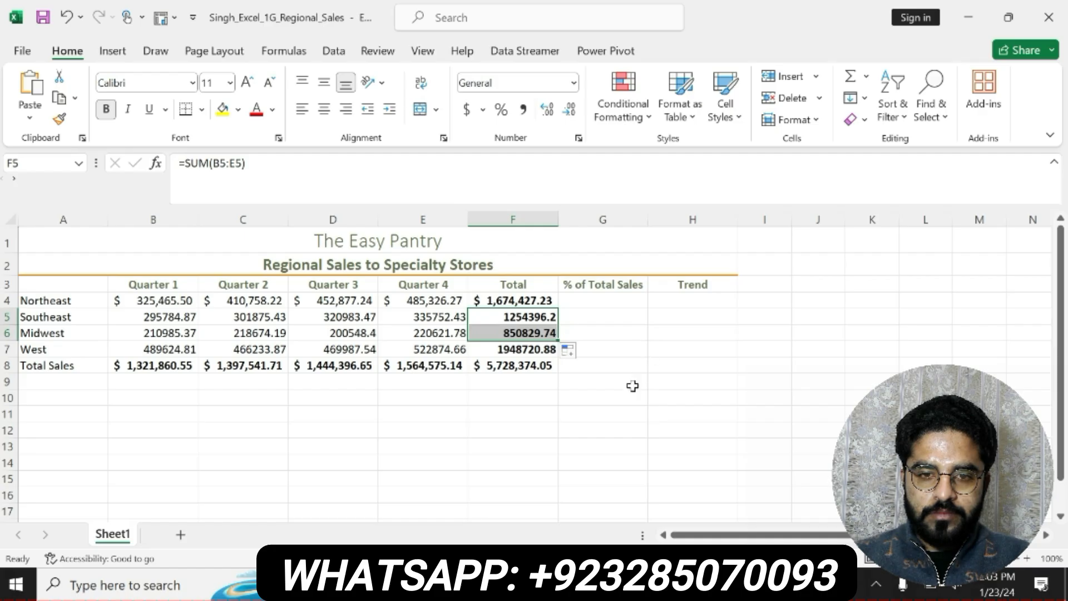
Switch to the Word instructions and make the step 9 text bold with yellow highlighting
key(alt+Tab)
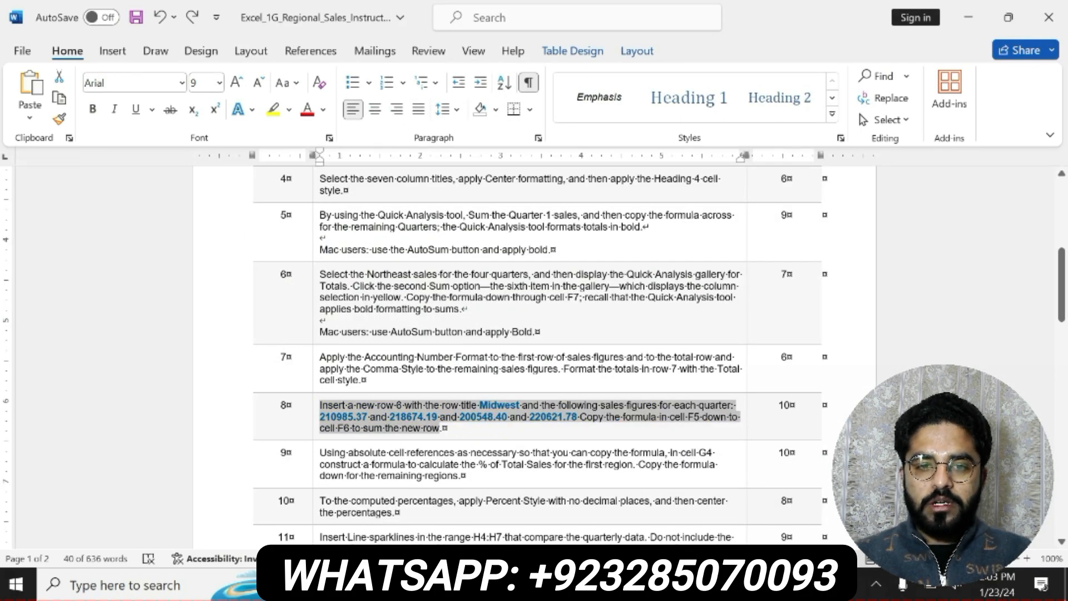
triple_click(321, 454)
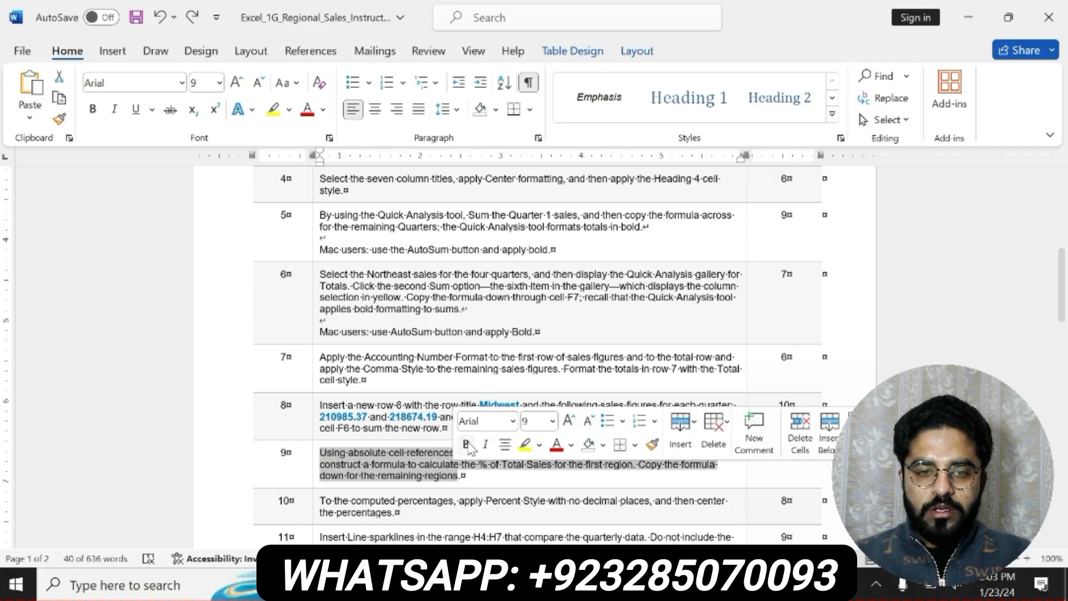
click(465, 444)
click(523, 445)
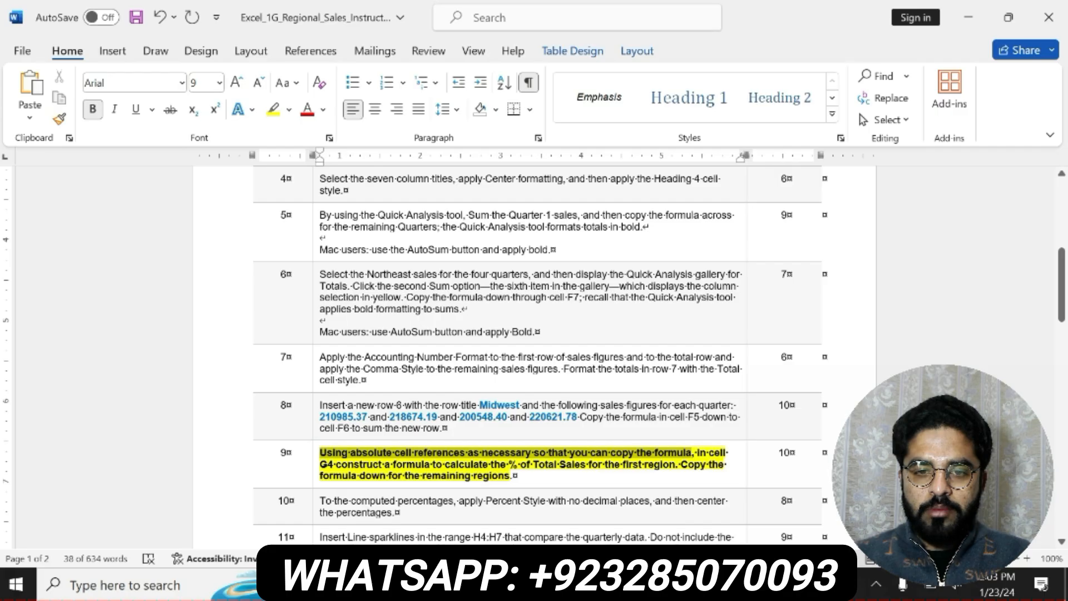
drag(690, 453, 656, 476)
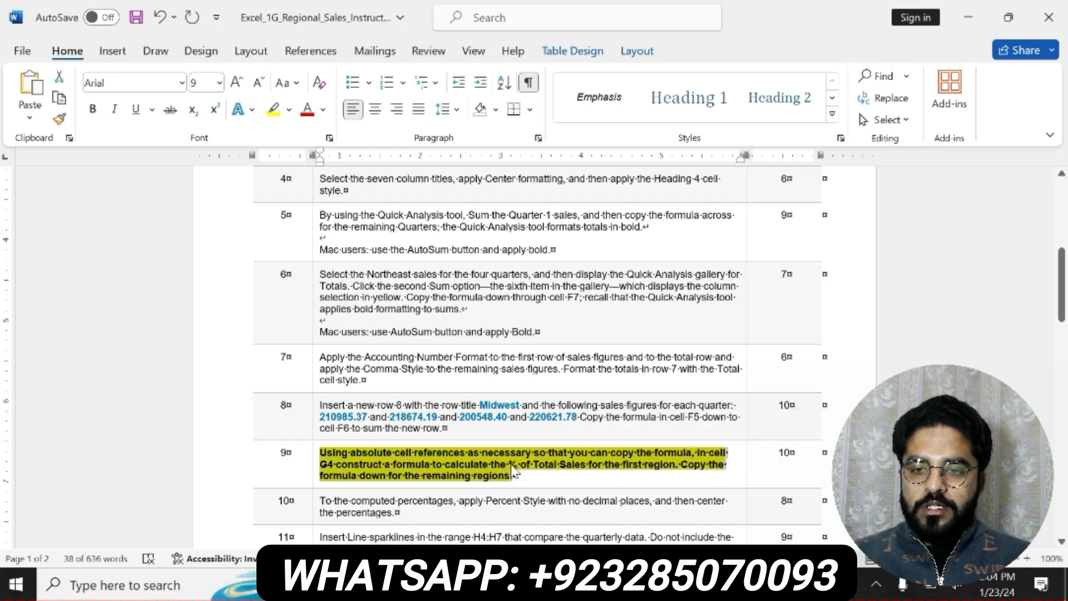
Switch to Excel and enter the formula =F4/F8 in cell G4 for the Northeast share of total sales
click(616, 585)
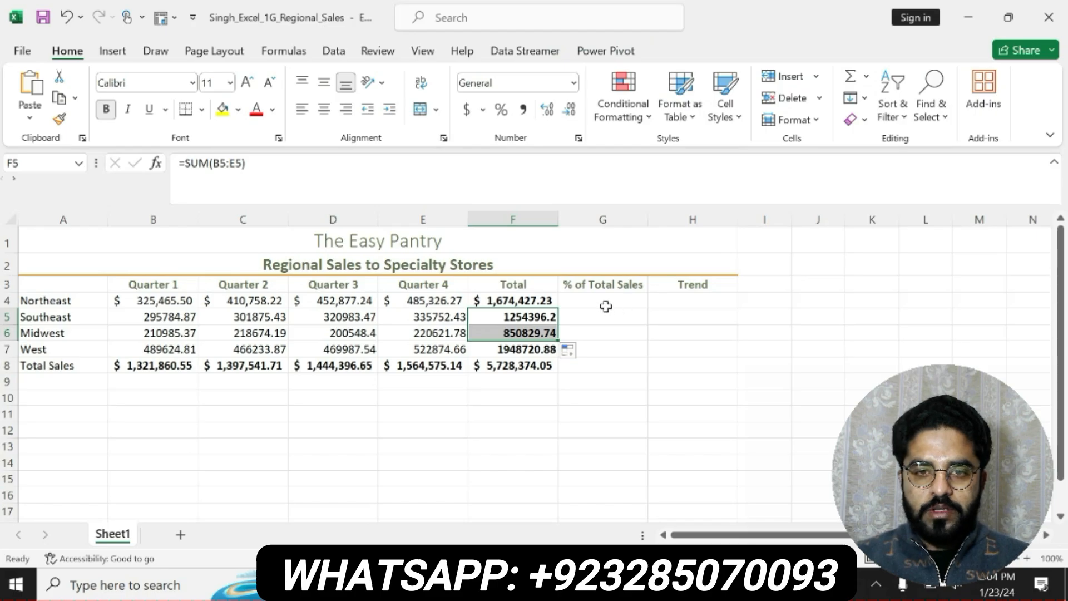
click(604, 303)
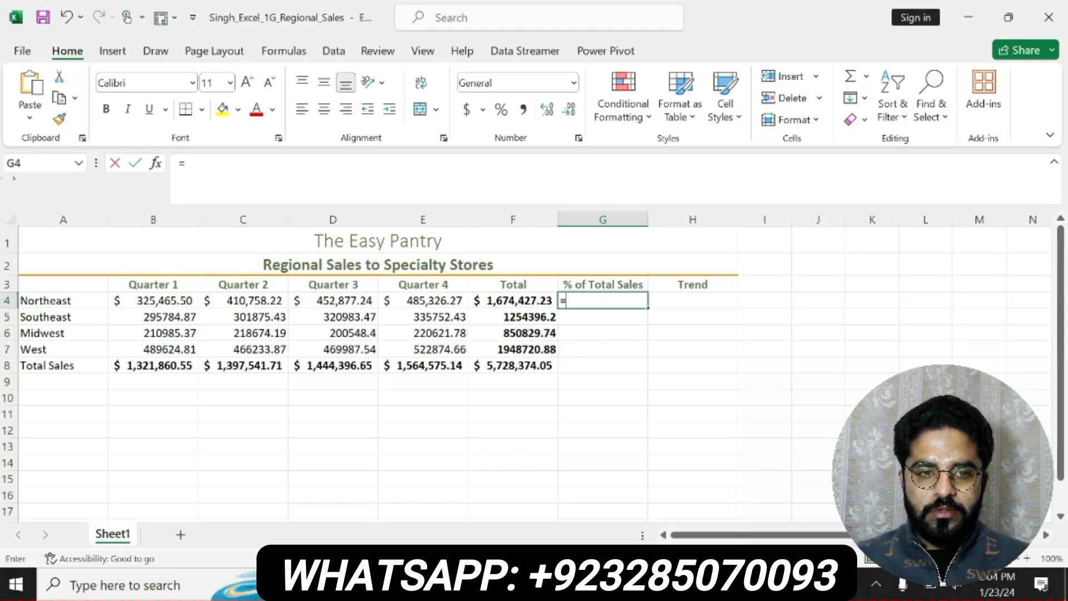
text(=F4/)
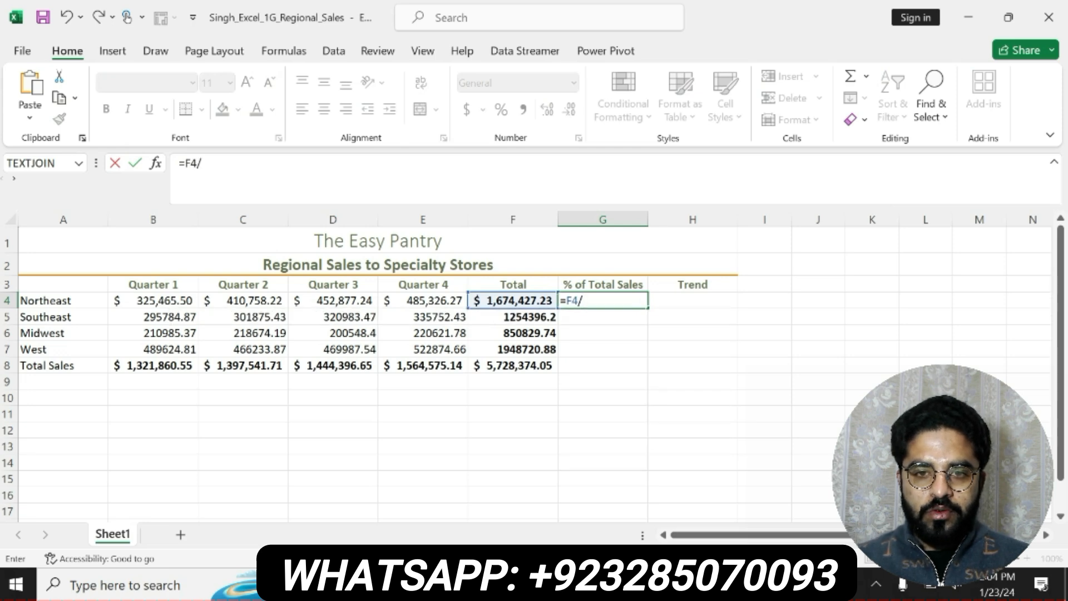
text(F8)
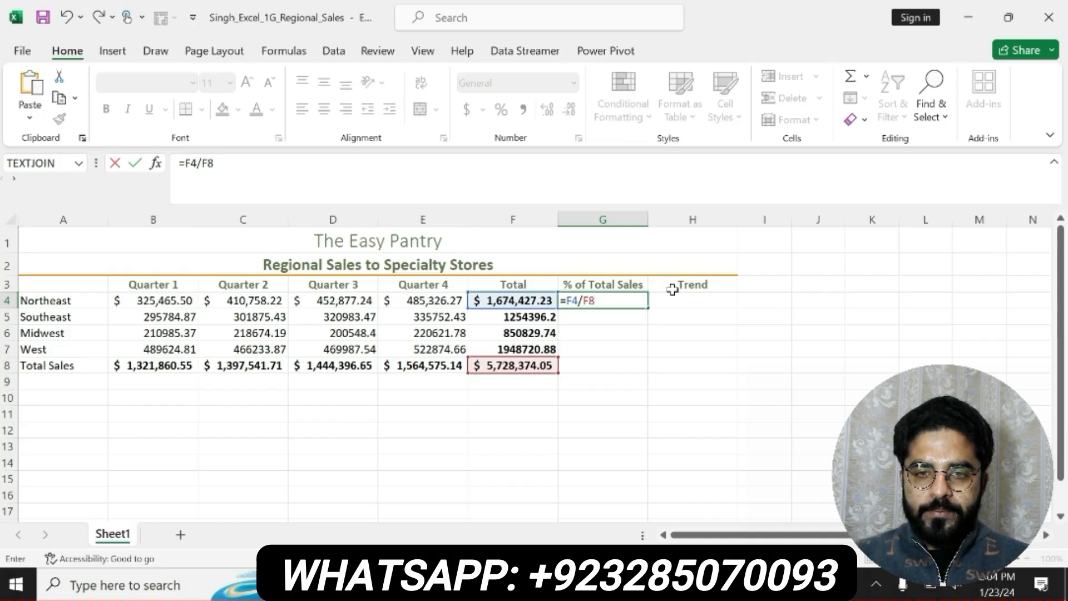
Check the absolute reference requirement in step 9 of the Word instructions and change G4's formula in Excel to =F4/$F$8
click(801, 584)
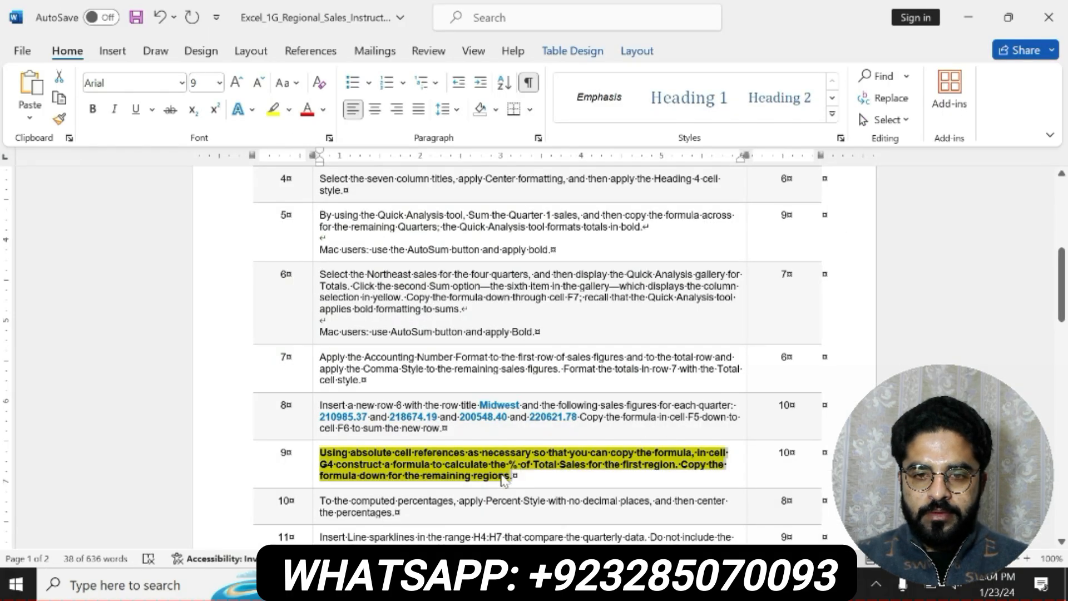
click(445, 462)
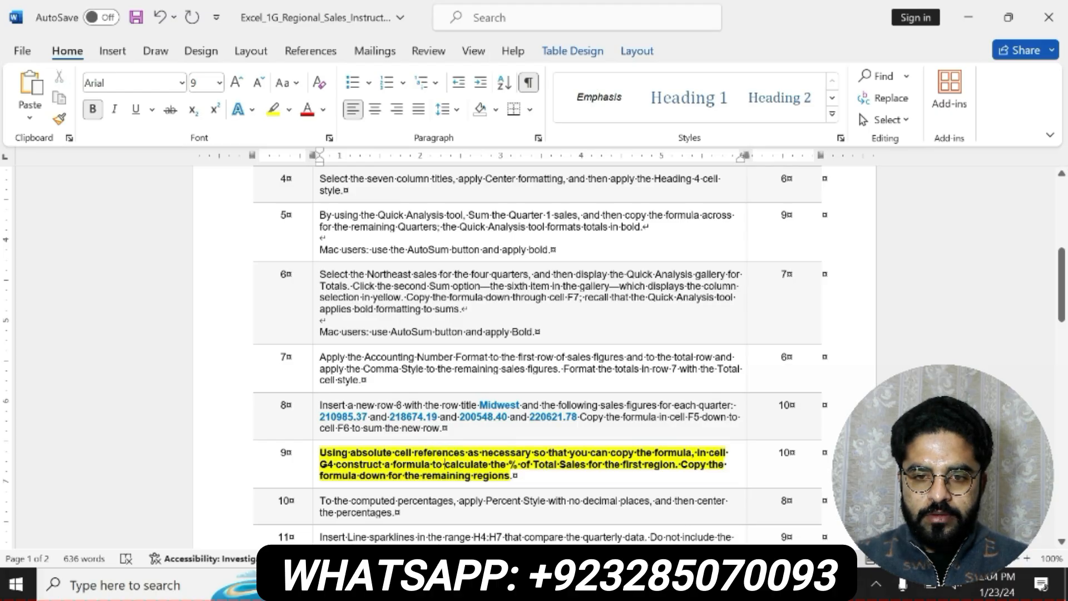
drag(351, 452, 466, 452)
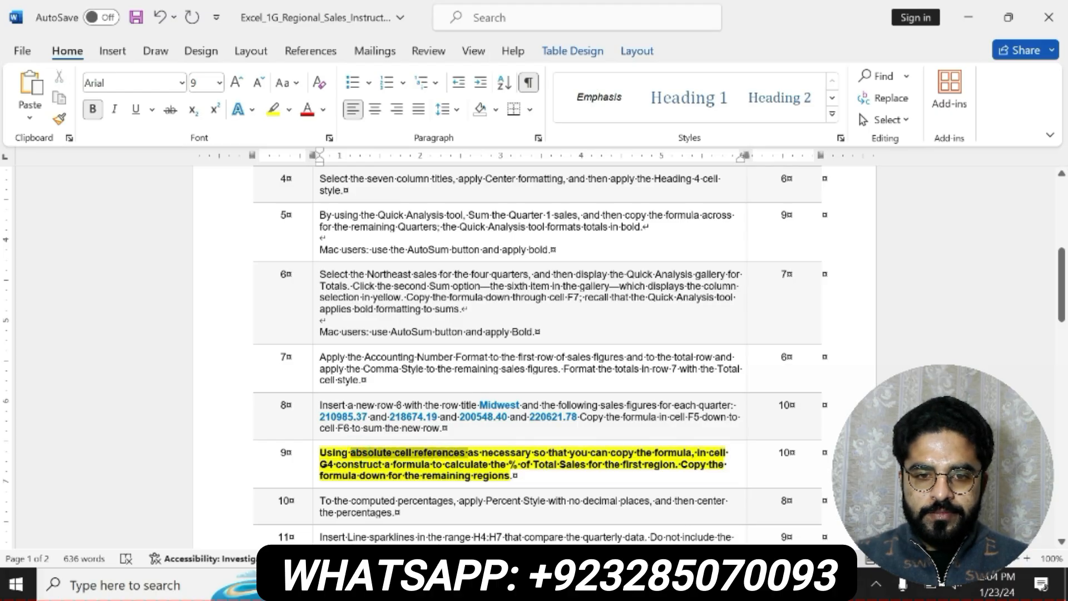
click(461, 584)
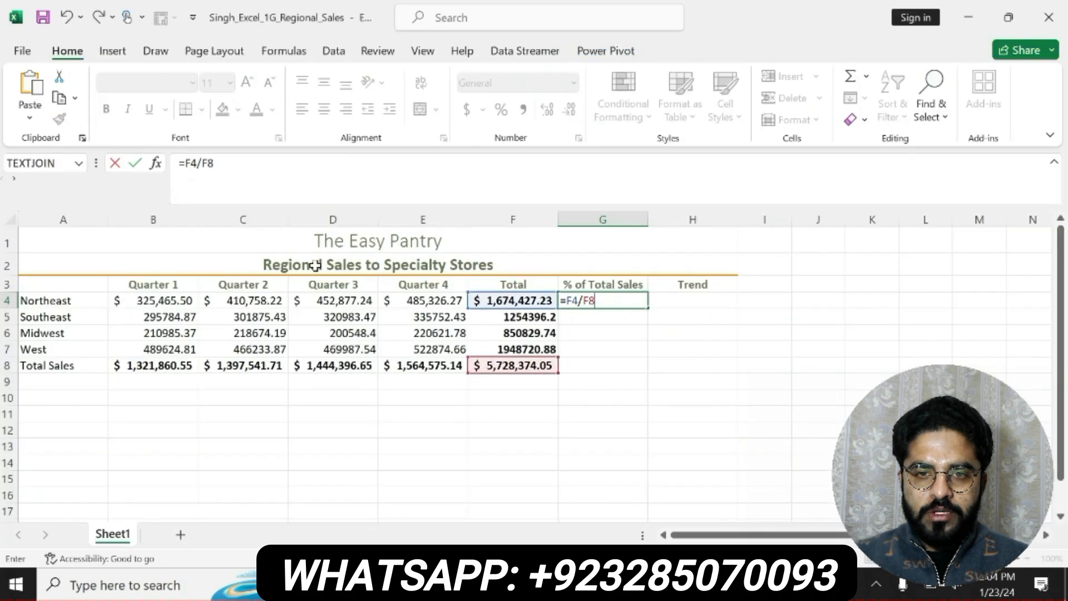
double_click(207, 162)
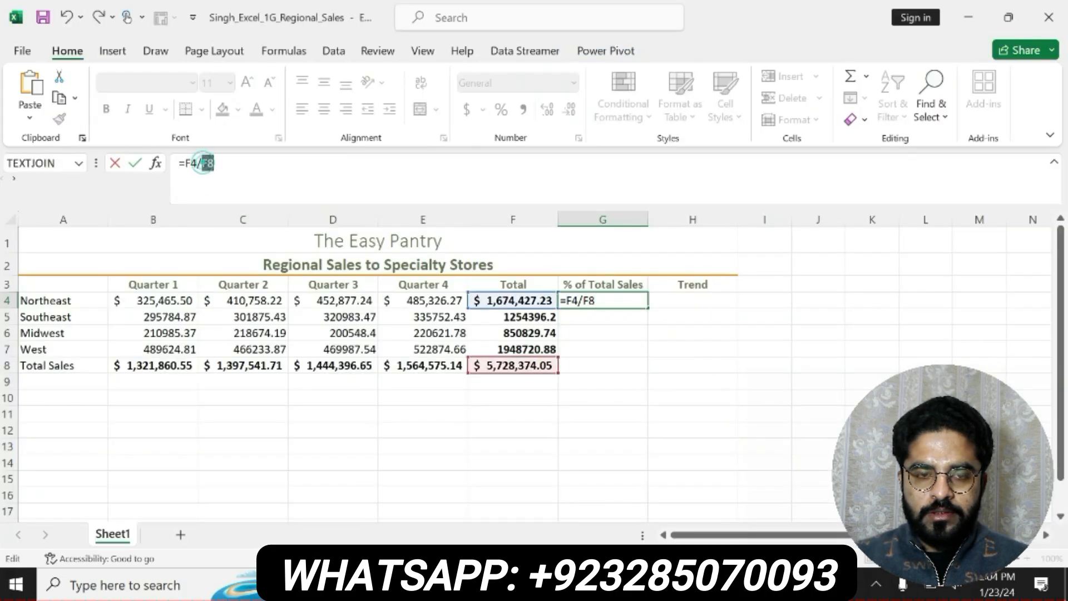
key(F4)
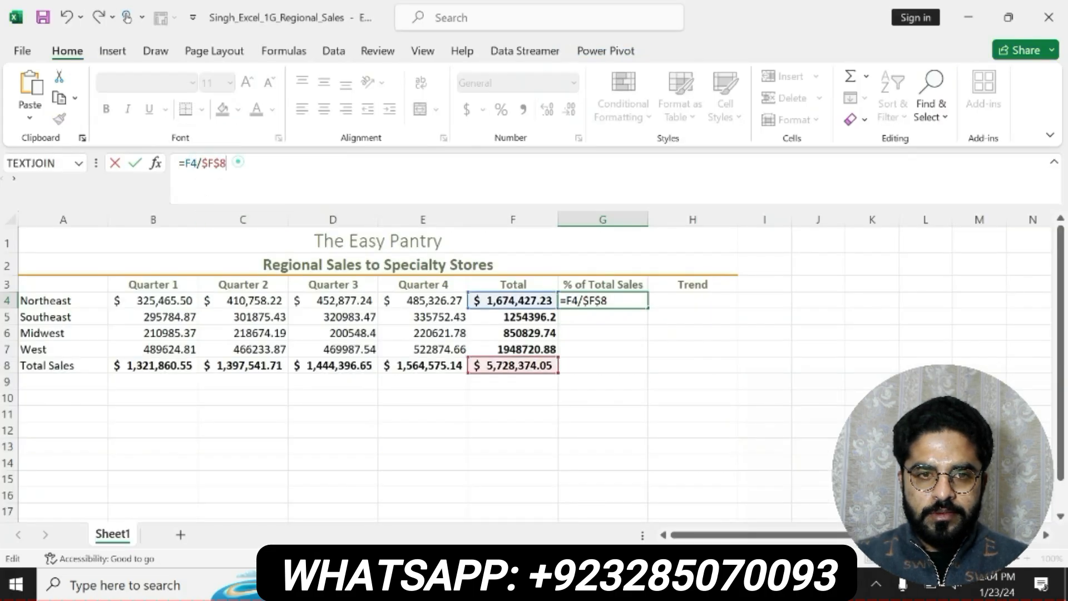
key(Return)
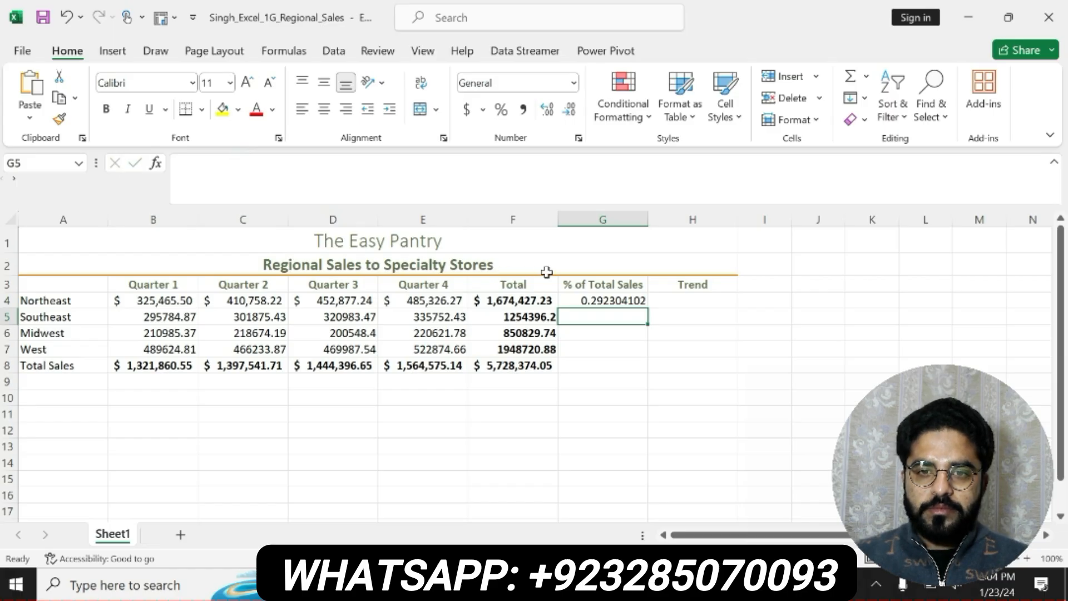
Copy the % of Total Sales formula from G4 down through G7 for the remaining regions
click(601, 303)
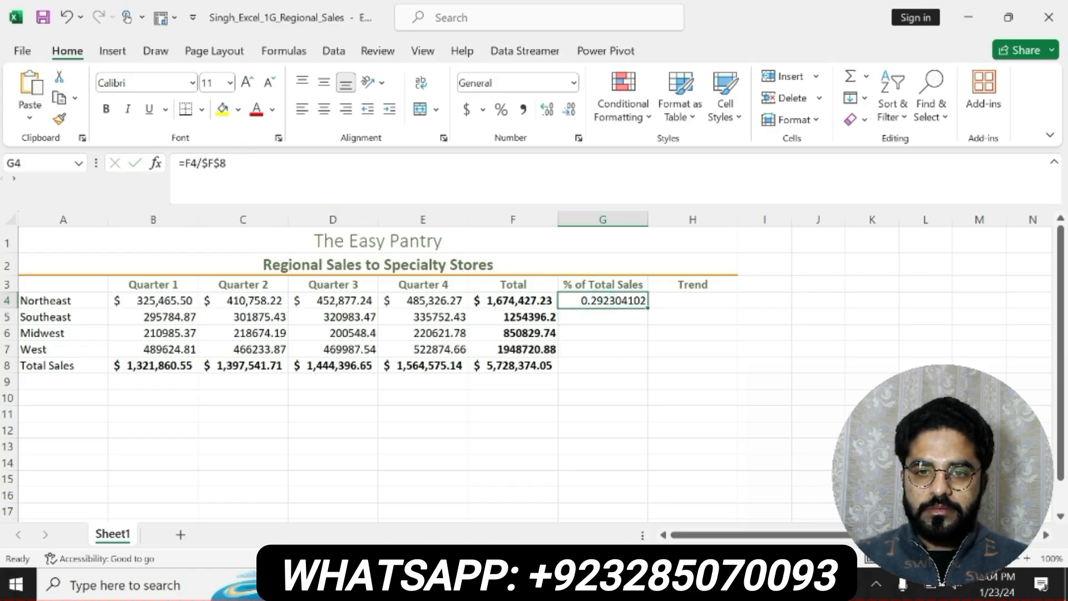
key(alt+Tab)
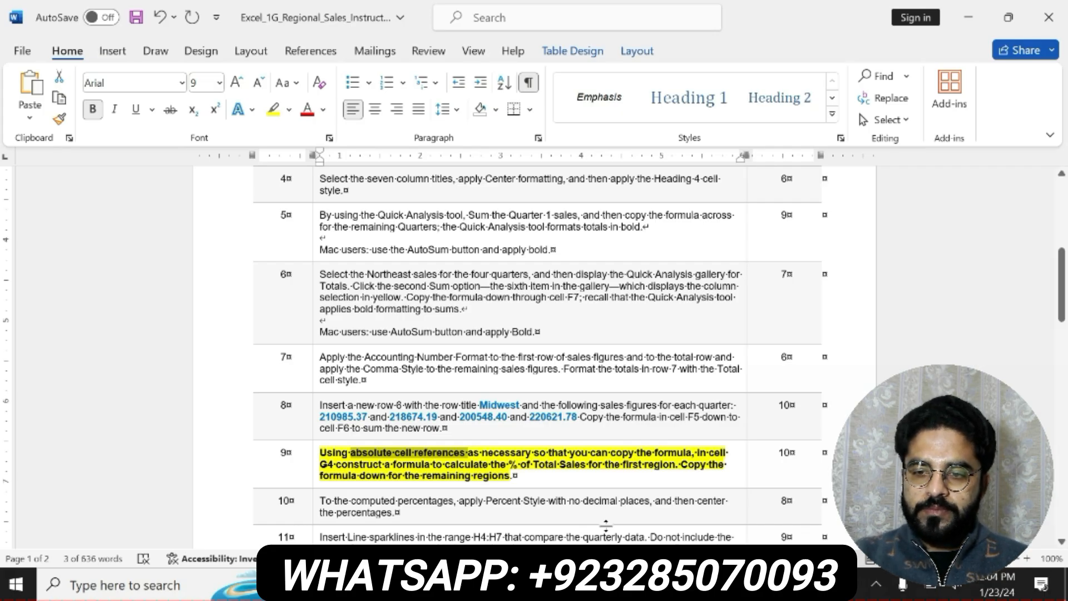
click(531, 584)
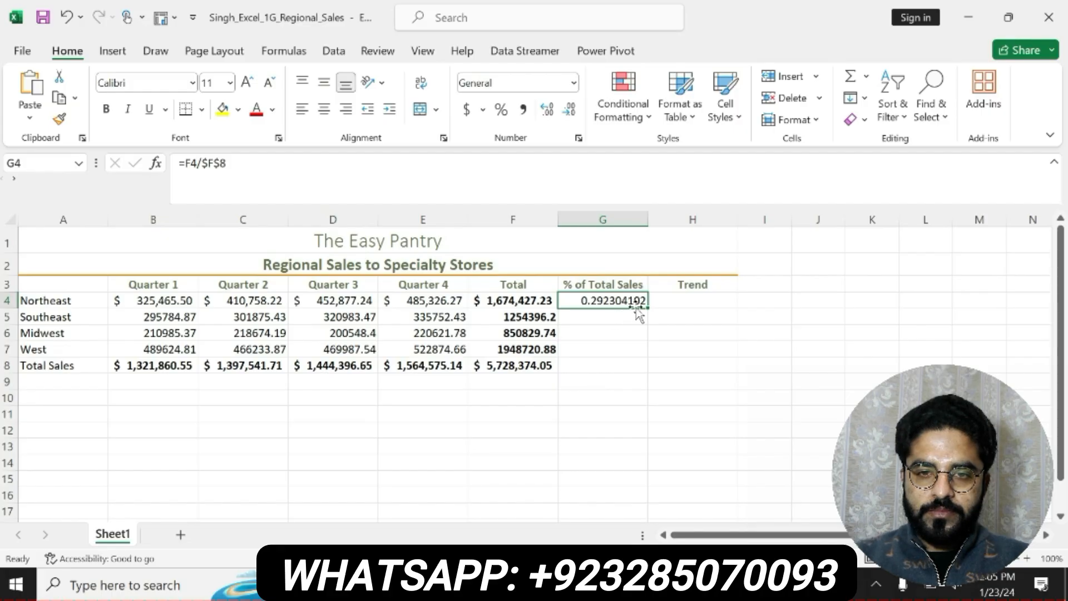
drag(647, 308, 639, 355)
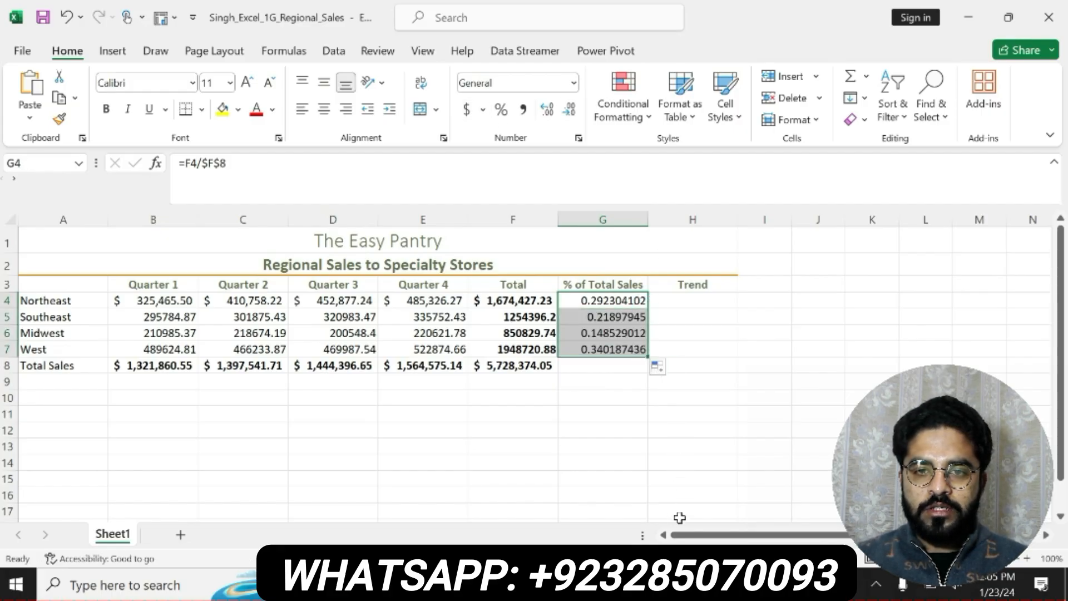
Switch to Word, undo the emphasis on step 9, and make the step 10 text bold with yellow highlighting
click(680, 584)
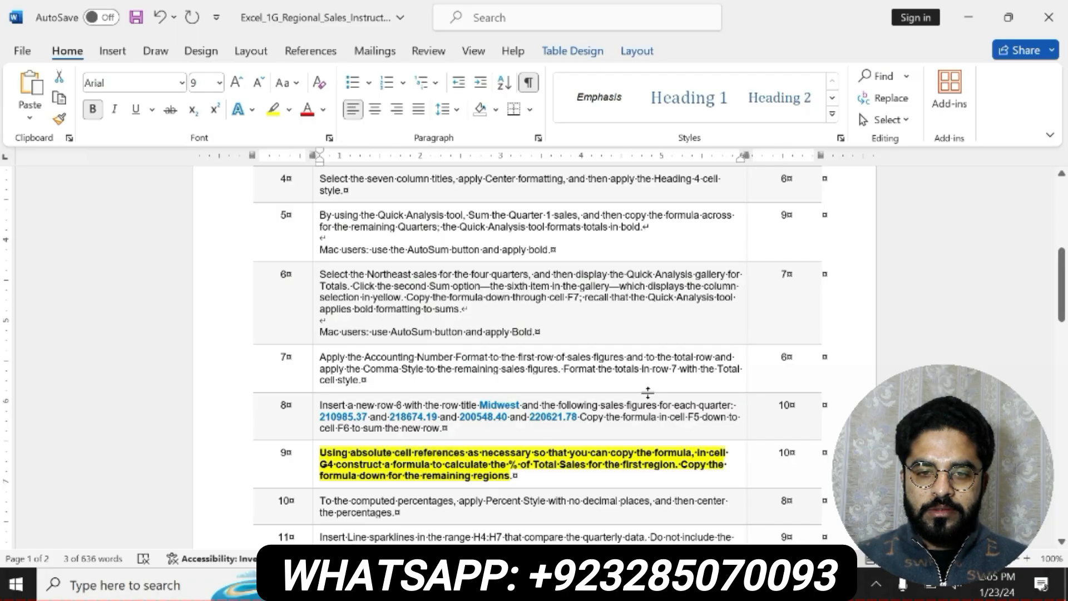
key(ctrl+z)
key(ctrl+z)
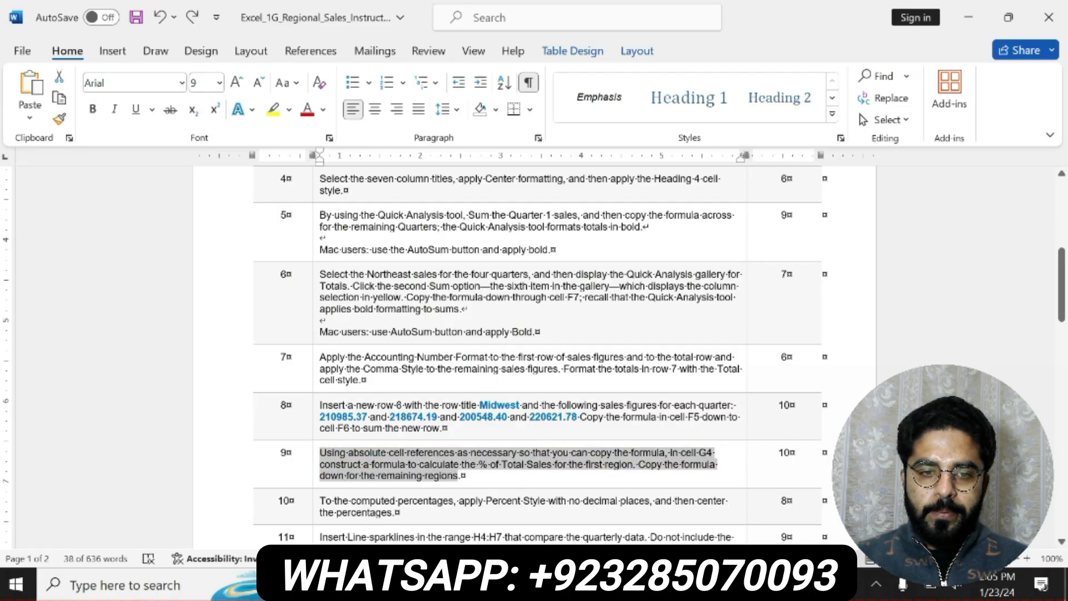
triple_click(323, 500)
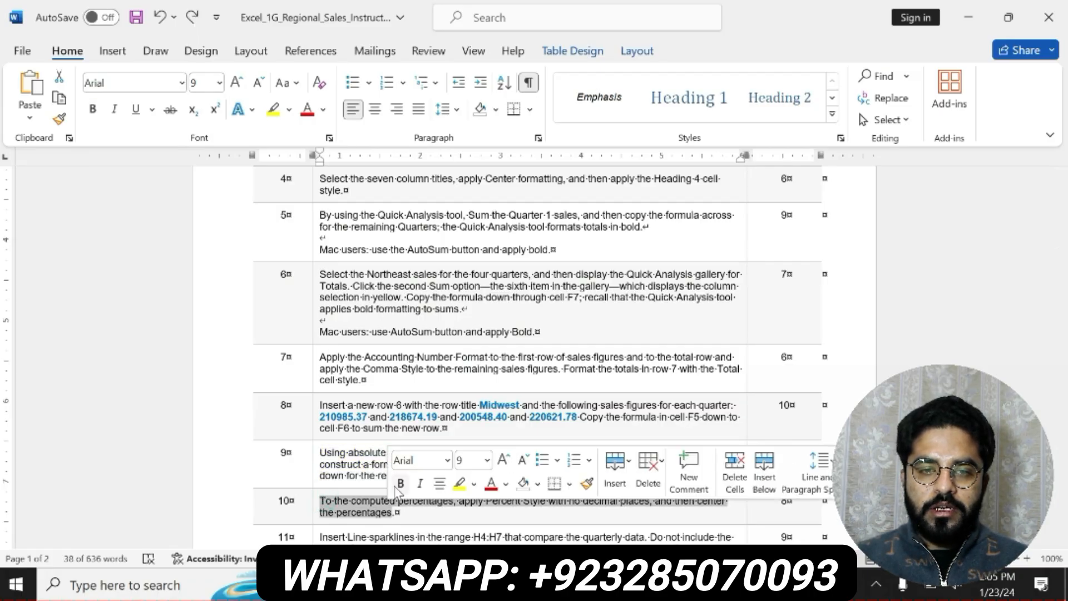
click(400, 483)
click(459, 483)
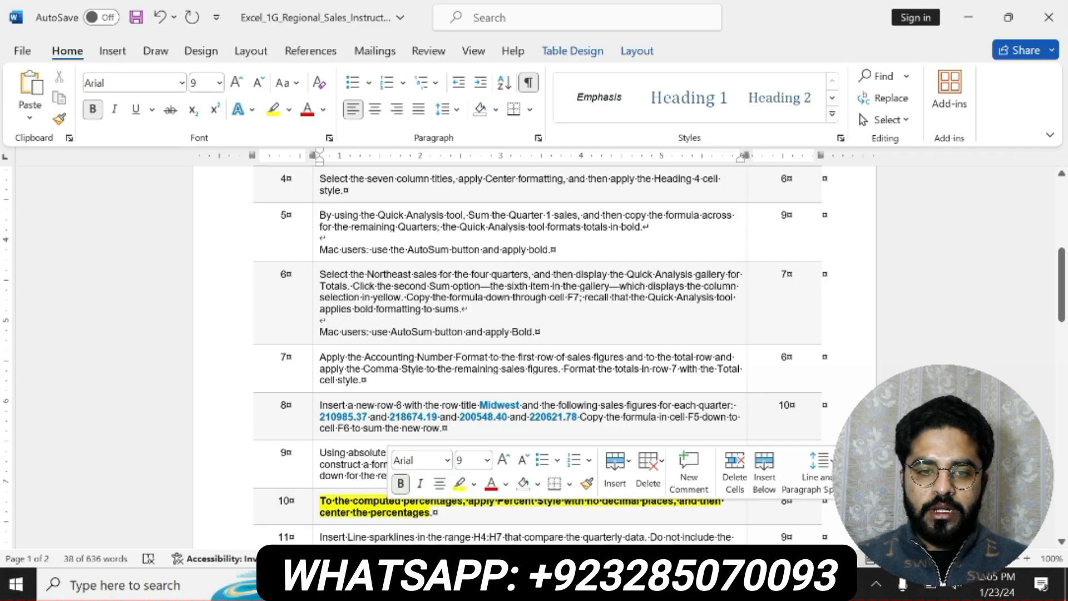
drag(323, 499, 437, 513)
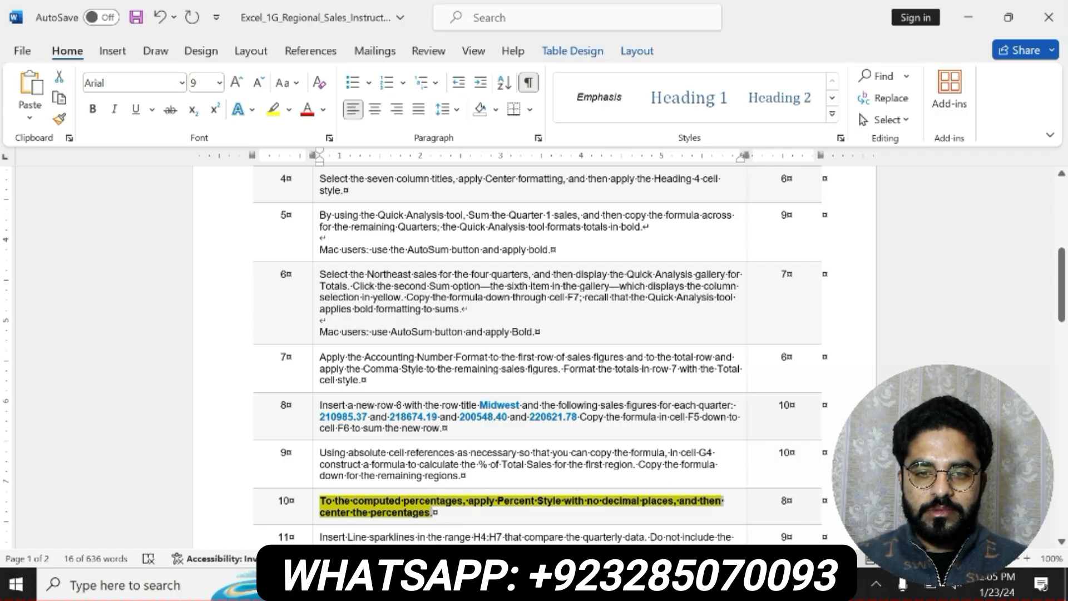
Switch to Excel, apply Percent Style to the percentages in G4:G7, and center them
key(alt+Tab)
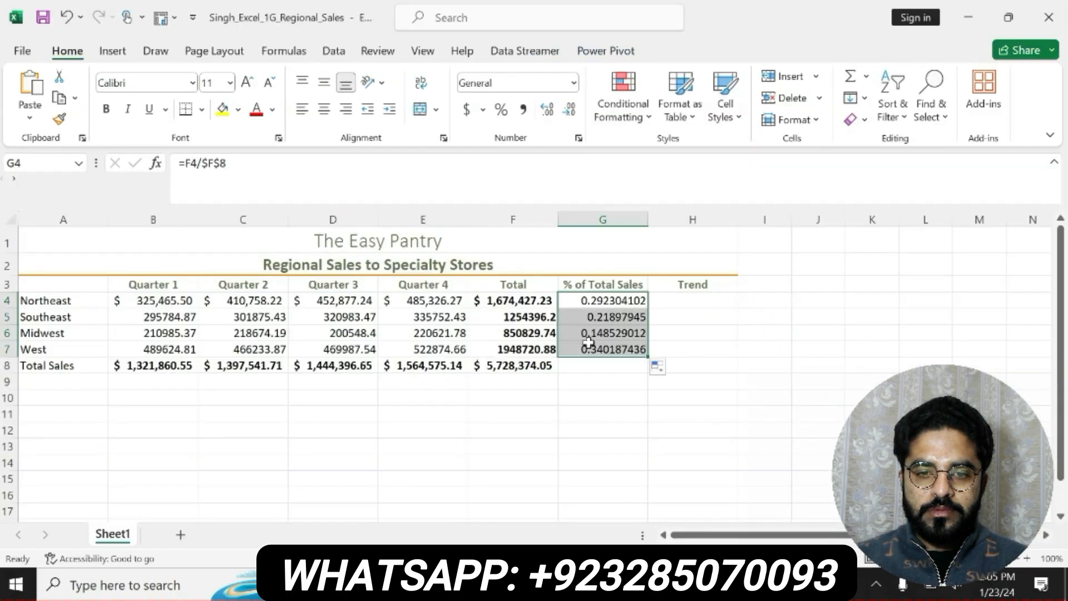
click(502, 111)
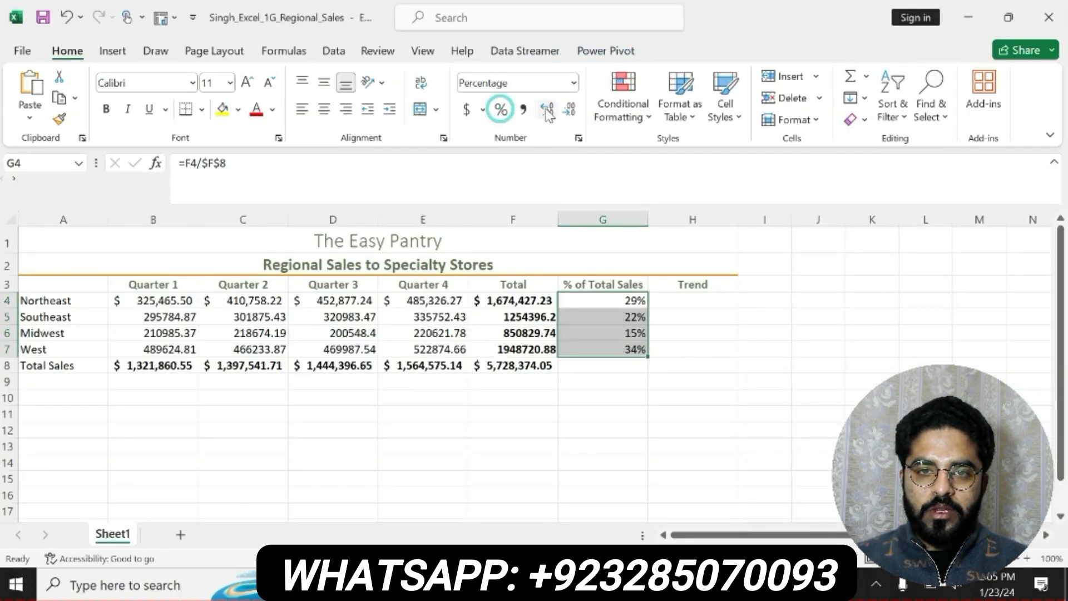
click(323, 109)
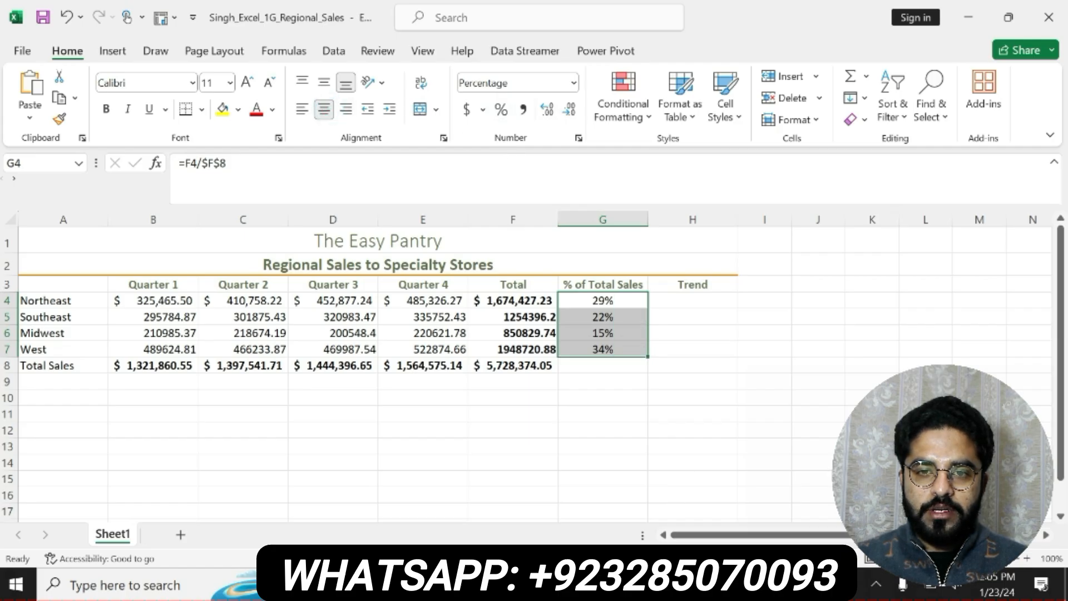
Switch to Word and remove the yellow highlighting and bold from the step 10 text
key(alt+Tab)
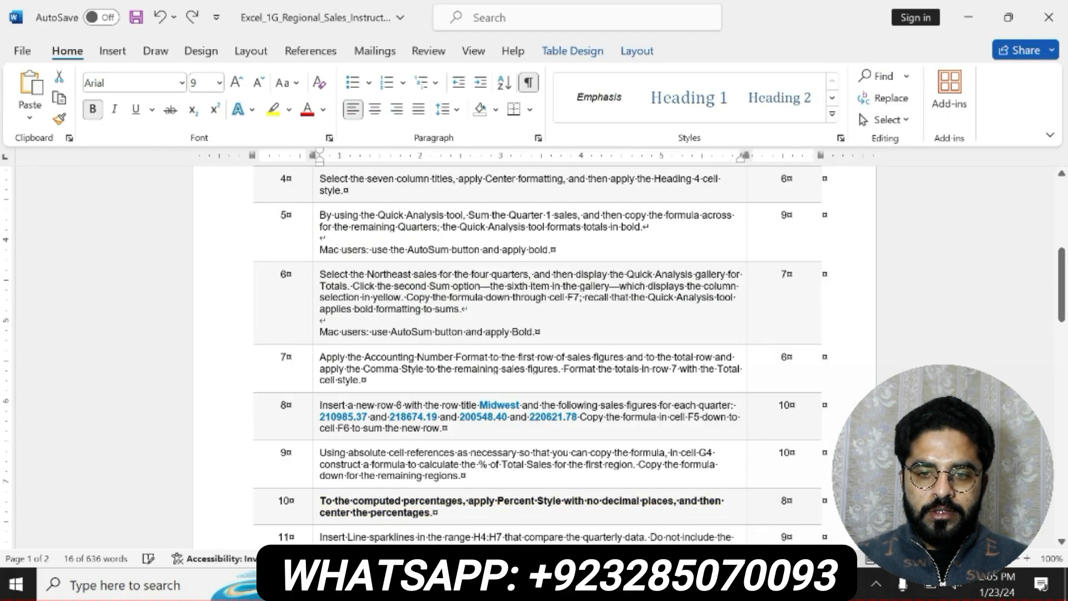
key(ctrl+b)
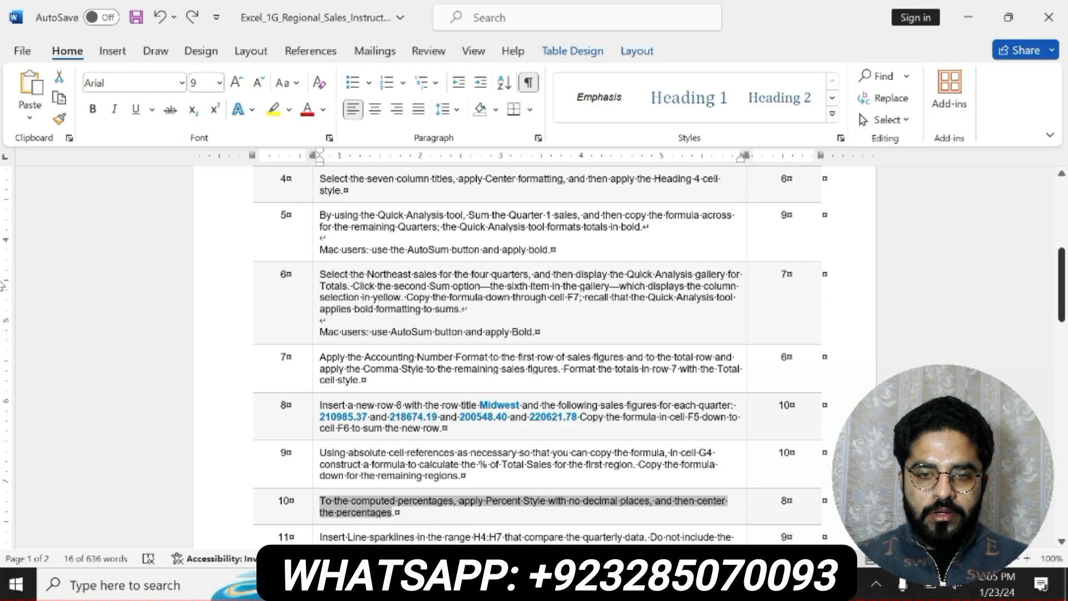
Select the step 11 instruction about inserting Line sparklines in H4:H7
drag(1061, 284, 1061, 339)
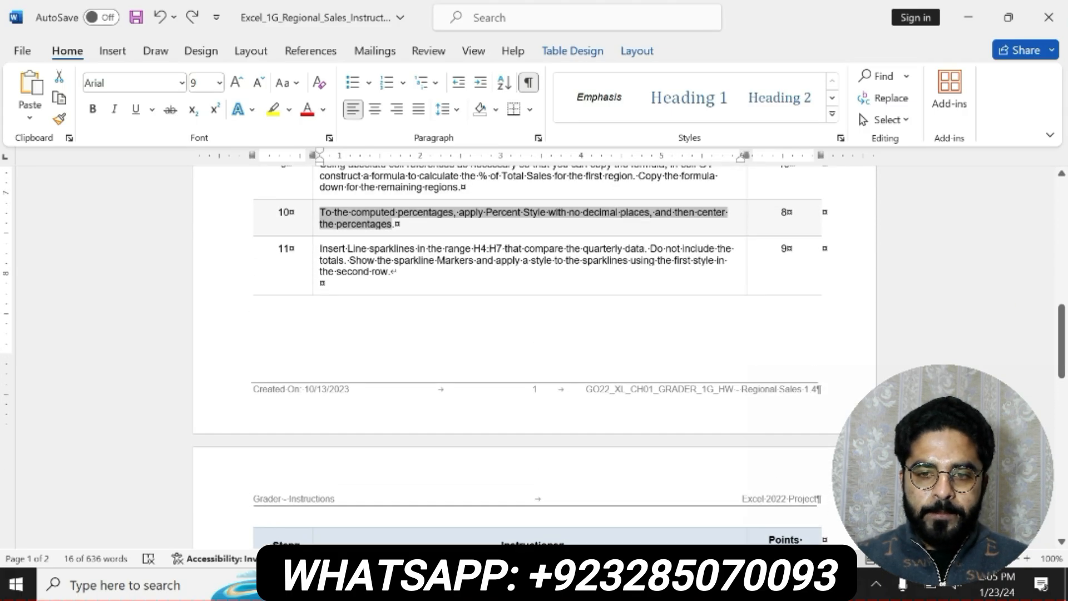
drag(320, 249, 399, 273)
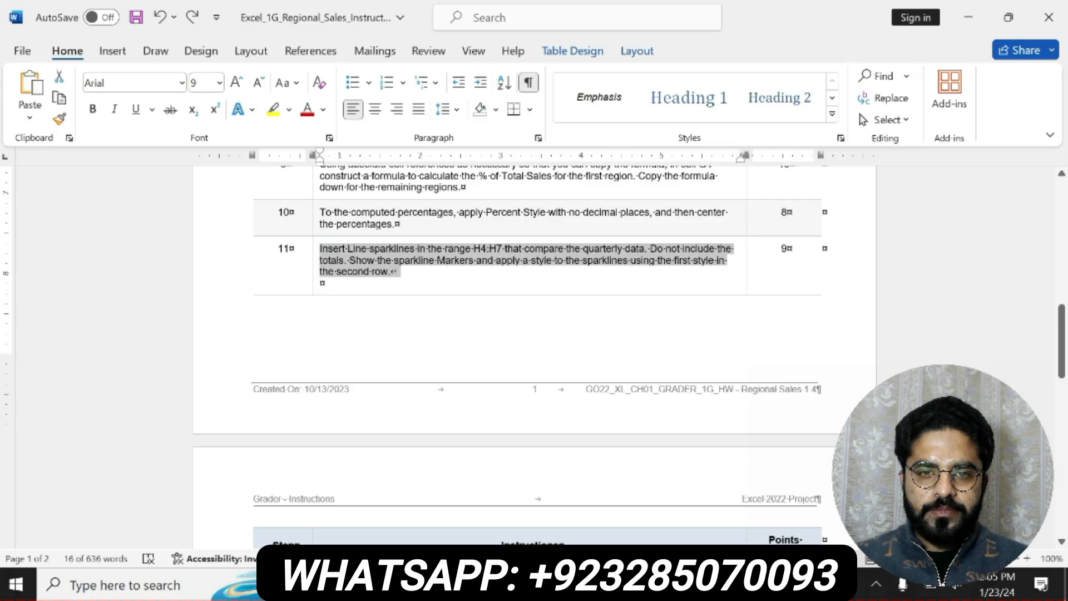